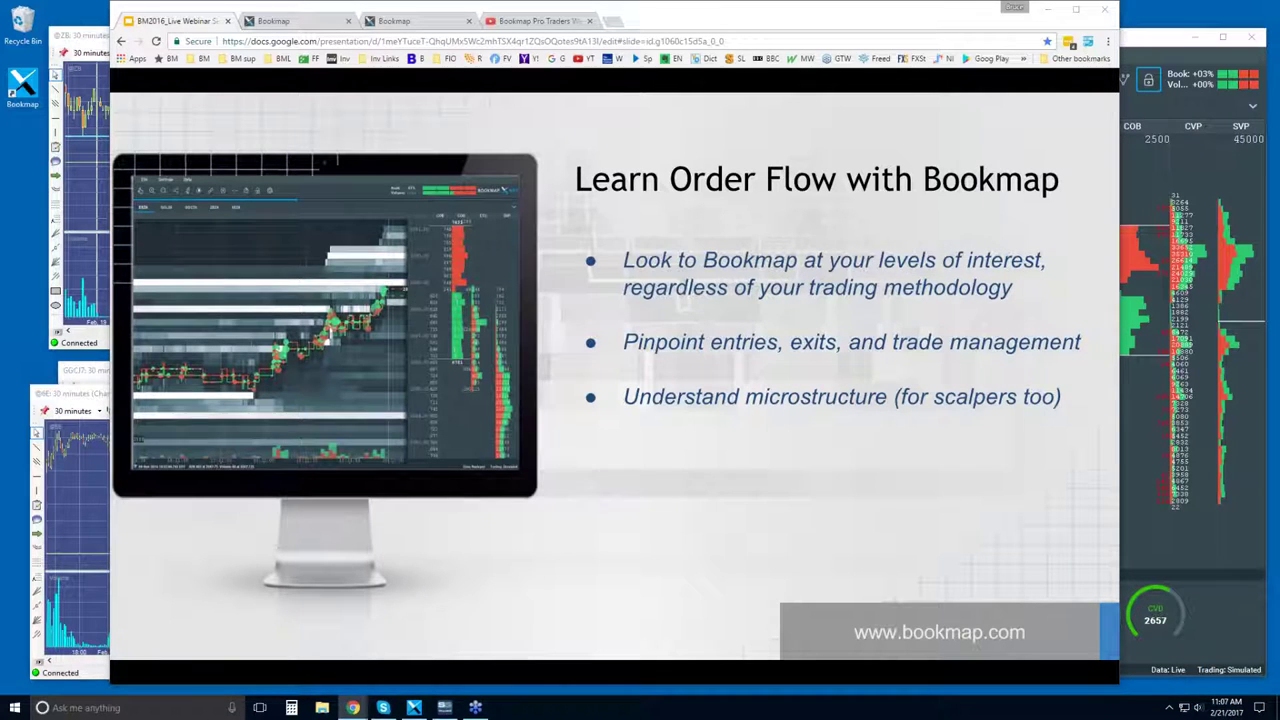
# - Bring the Bookmap window to the front, maximize it and hide the trading control panel beside the ESH7 chart
pyautogui.click(1136, 45)
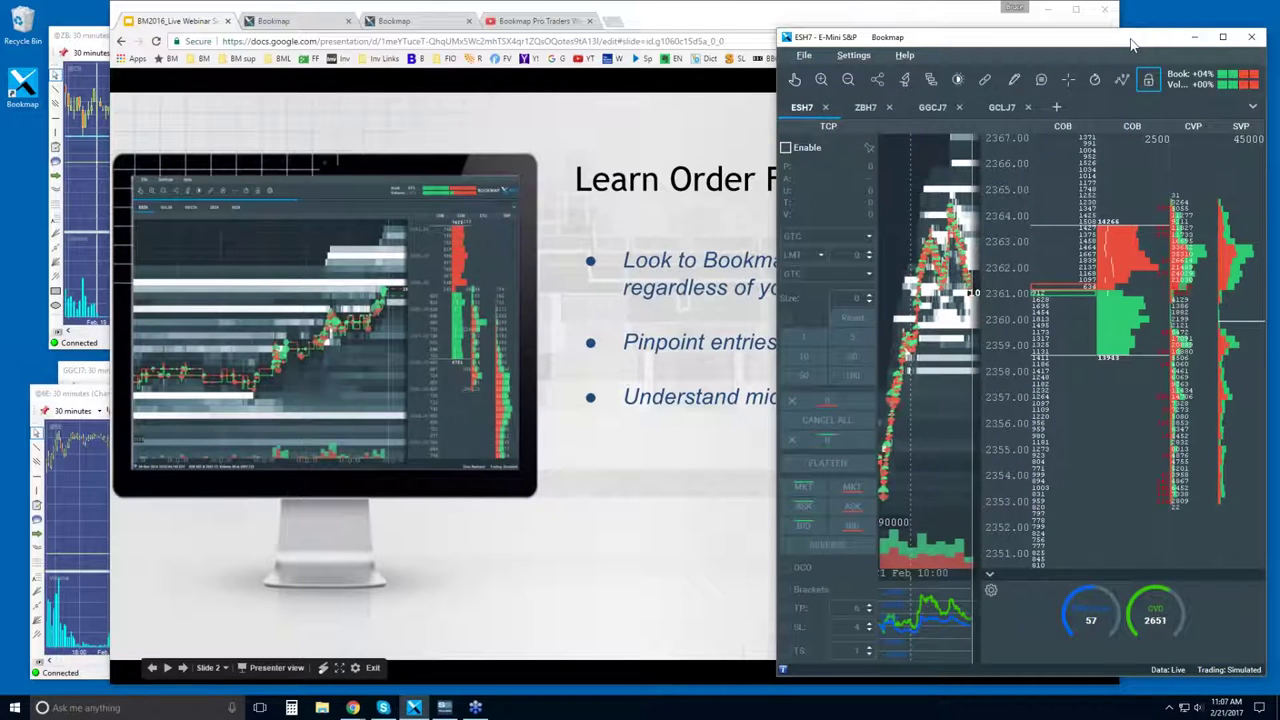
pyautogui.doubleClick(1132, 45)
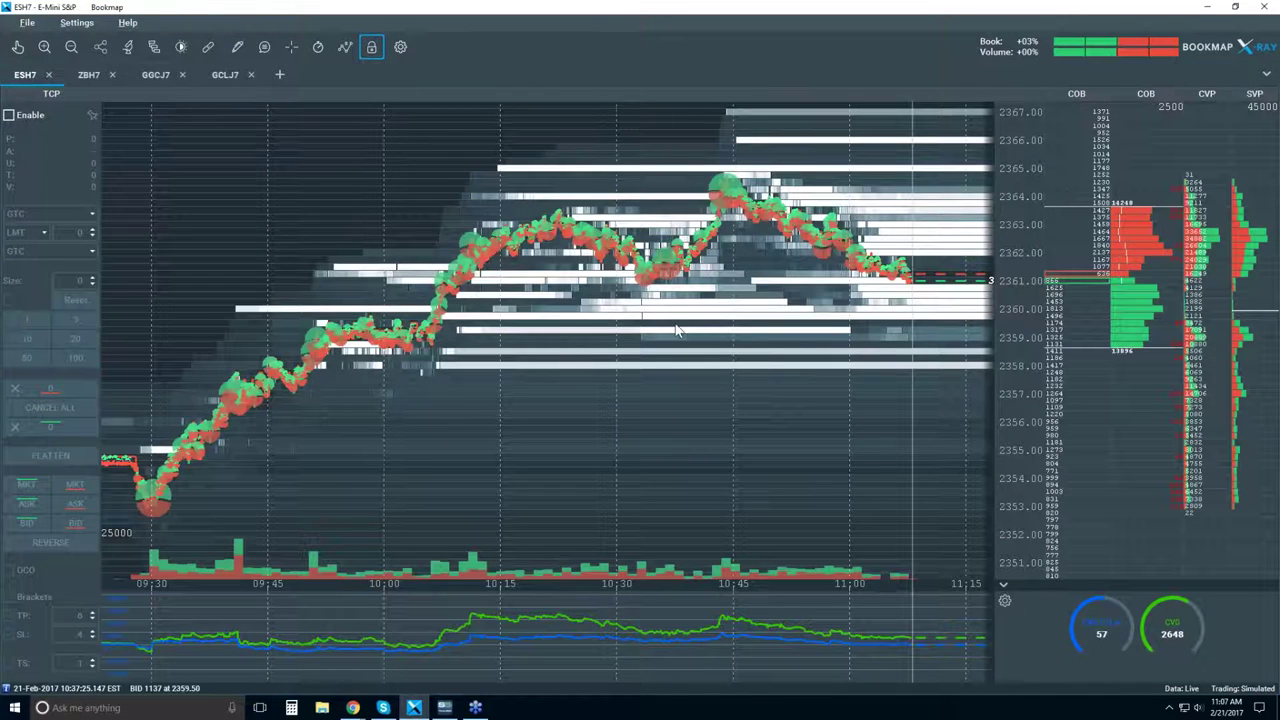
pyautogui.click(370, 50)
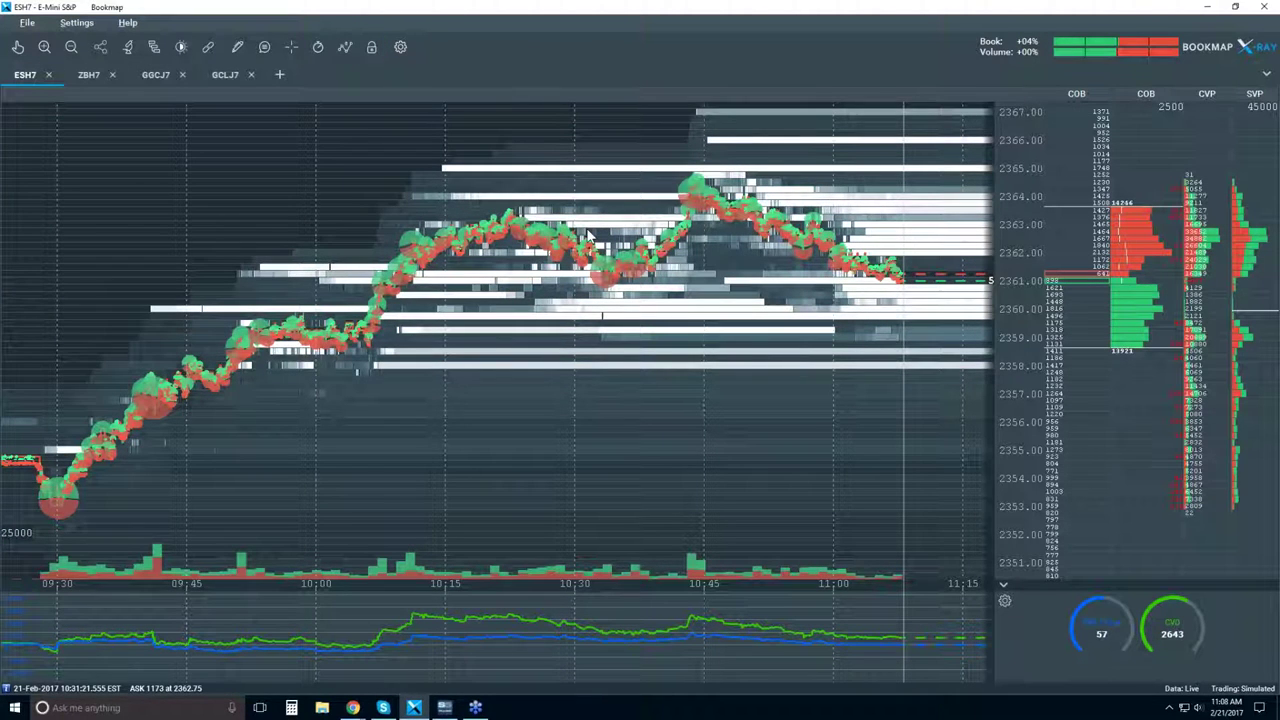
pyautogui.scroll(-1, 588, 236)
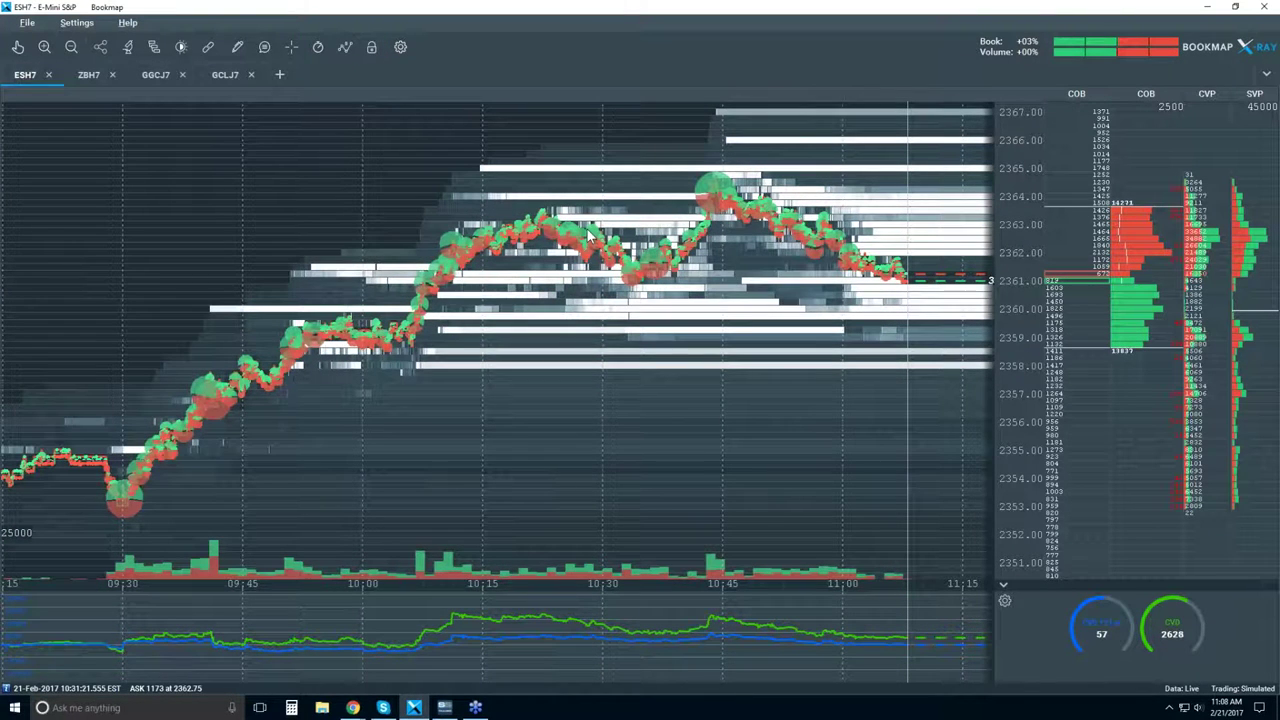
# - Switch to the Chrome presentation and advance from the "Learn Order Flow with Bookmap" slide to "Bookmap Order Flow - 3 Questions"
pyautogui.click(354, 707)
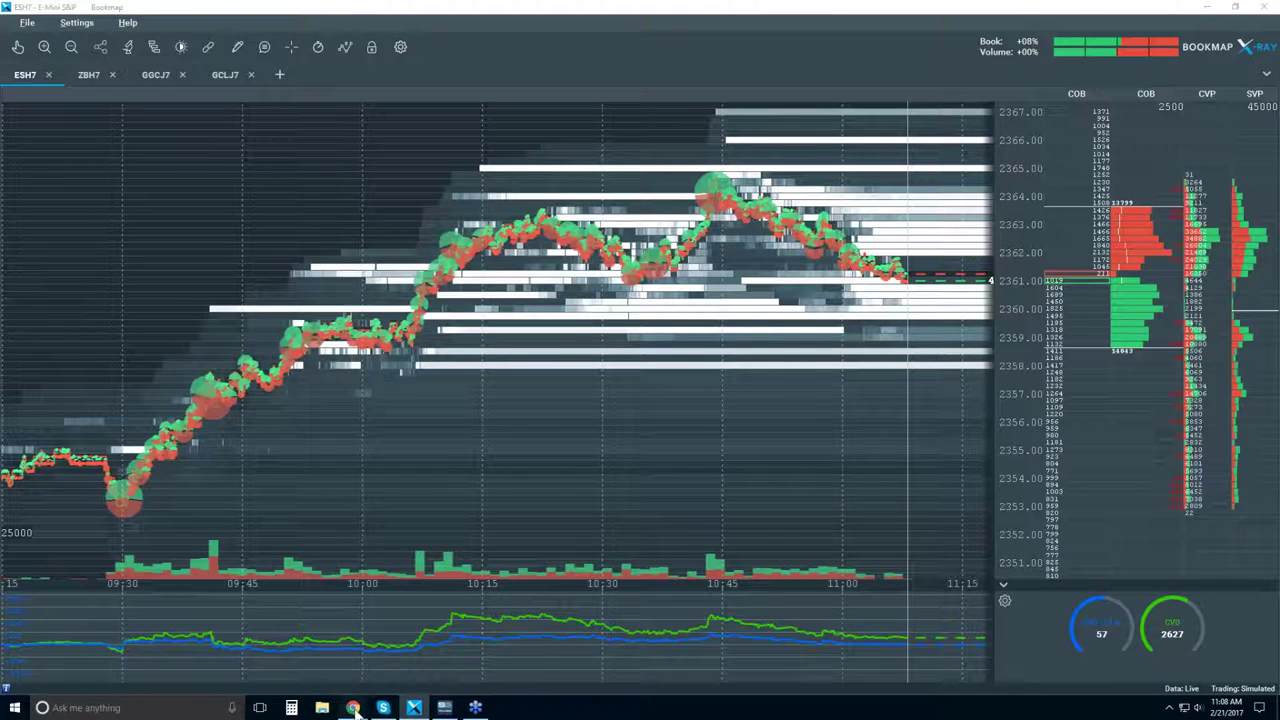
pyautogui.click(489, 655)
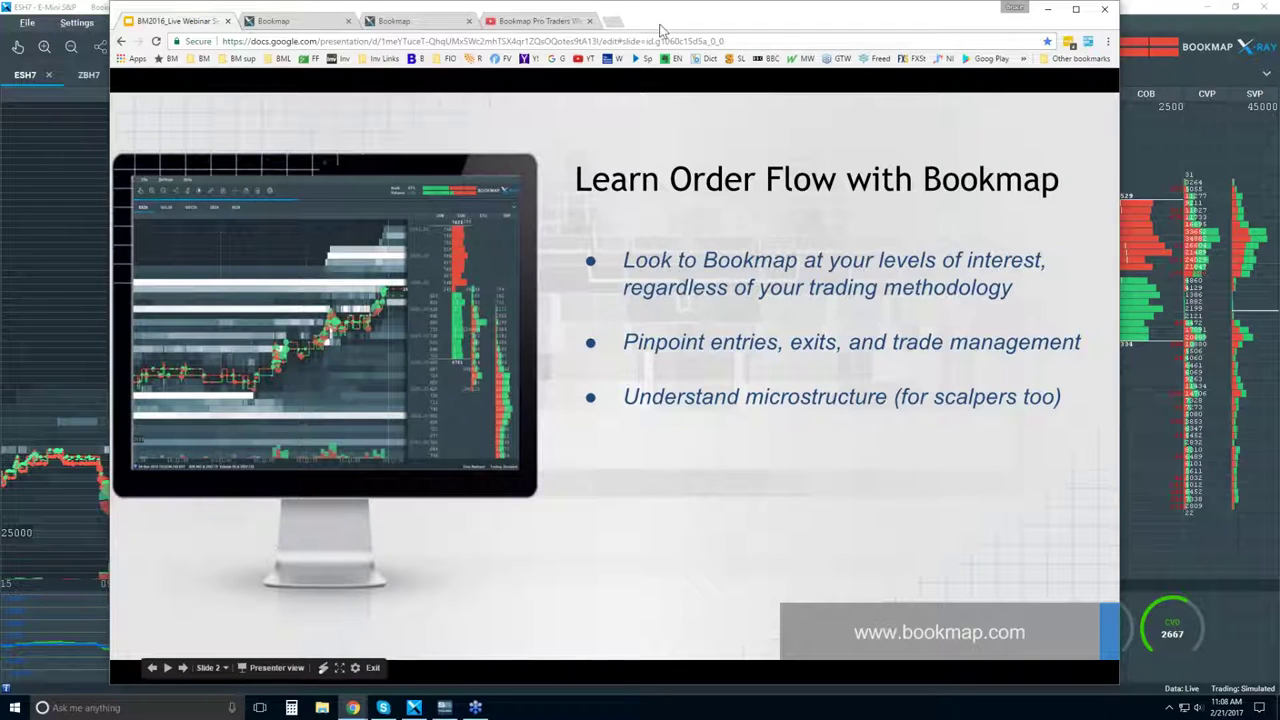
pyautogui.moveTo(660, 26); pyautogui.dragTo(656, 30)
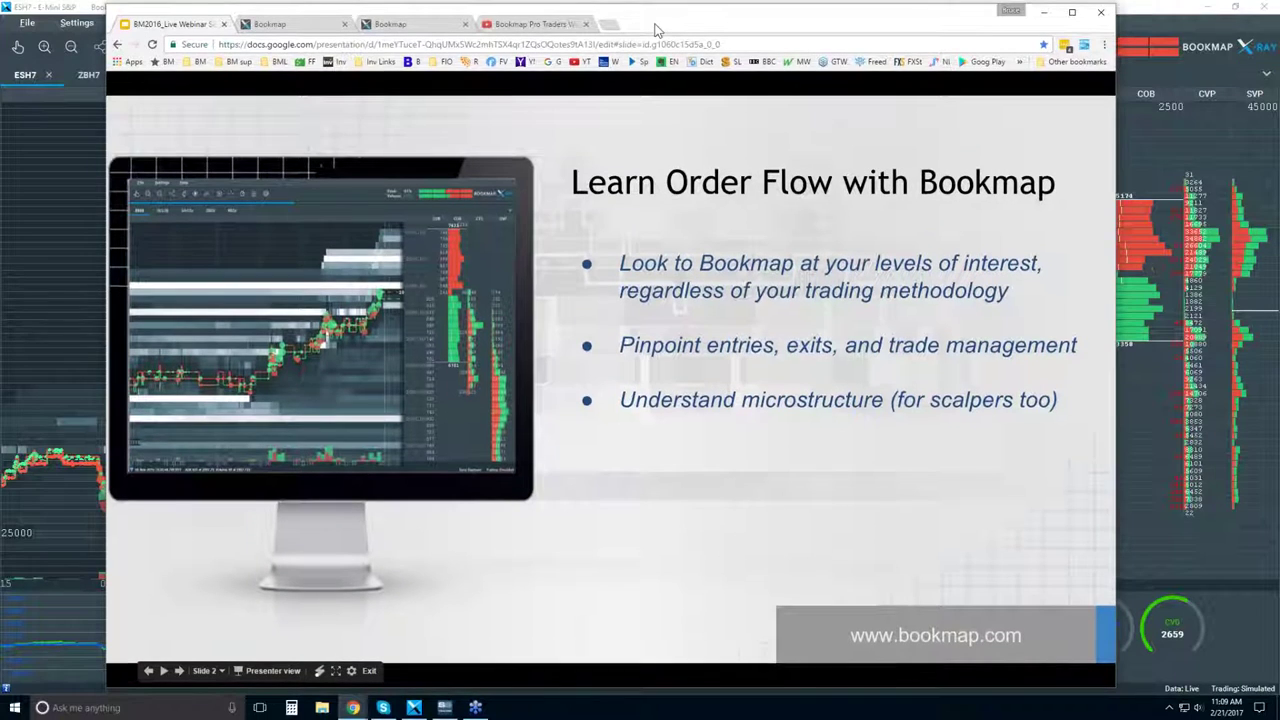
pyautogui.click(838, 238)
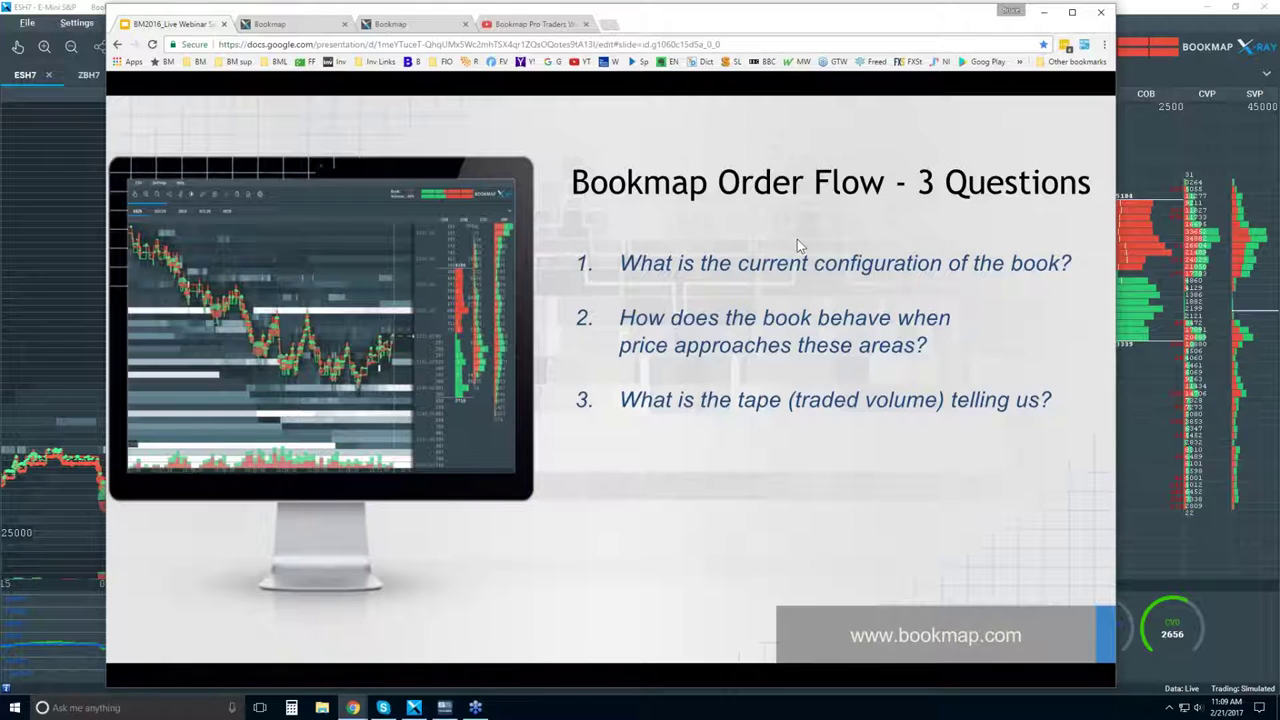
pyautogui.press('Left')
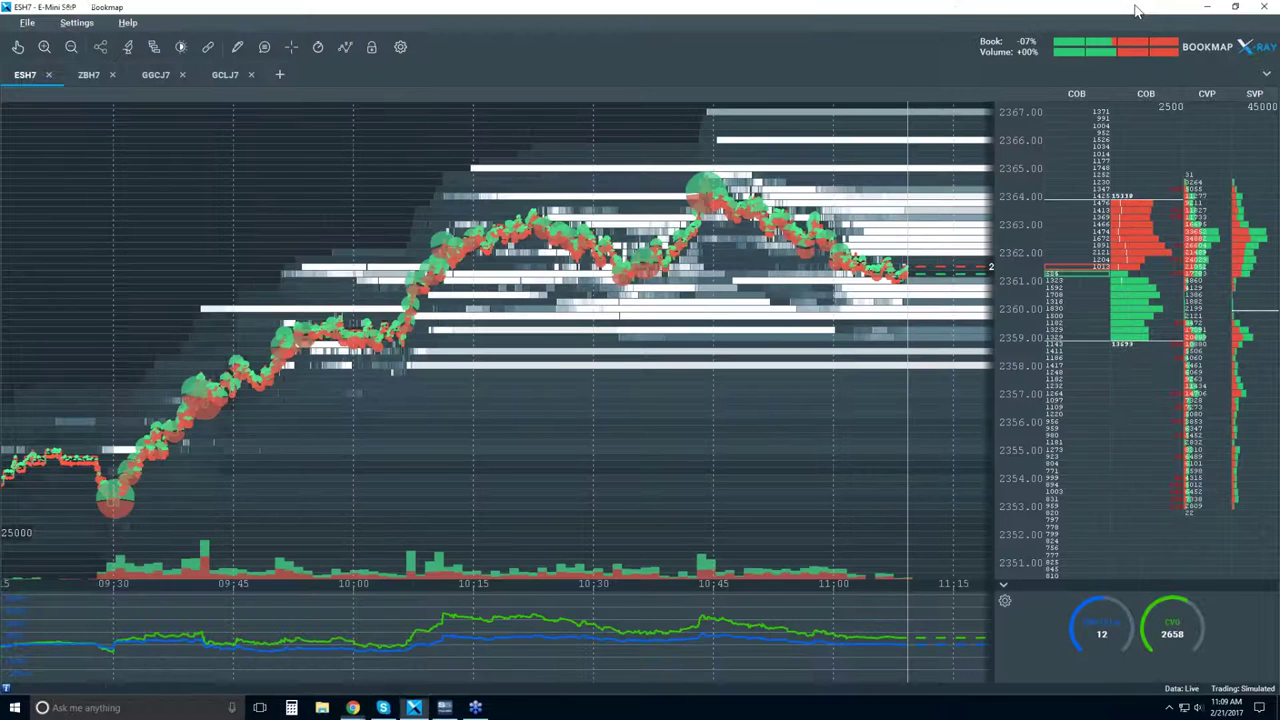
# - Return to Bookmap and turn off the Volume Dots, Heatmap and Extended displays on the ESH7 chart
pyautogui.click(1136, 10)
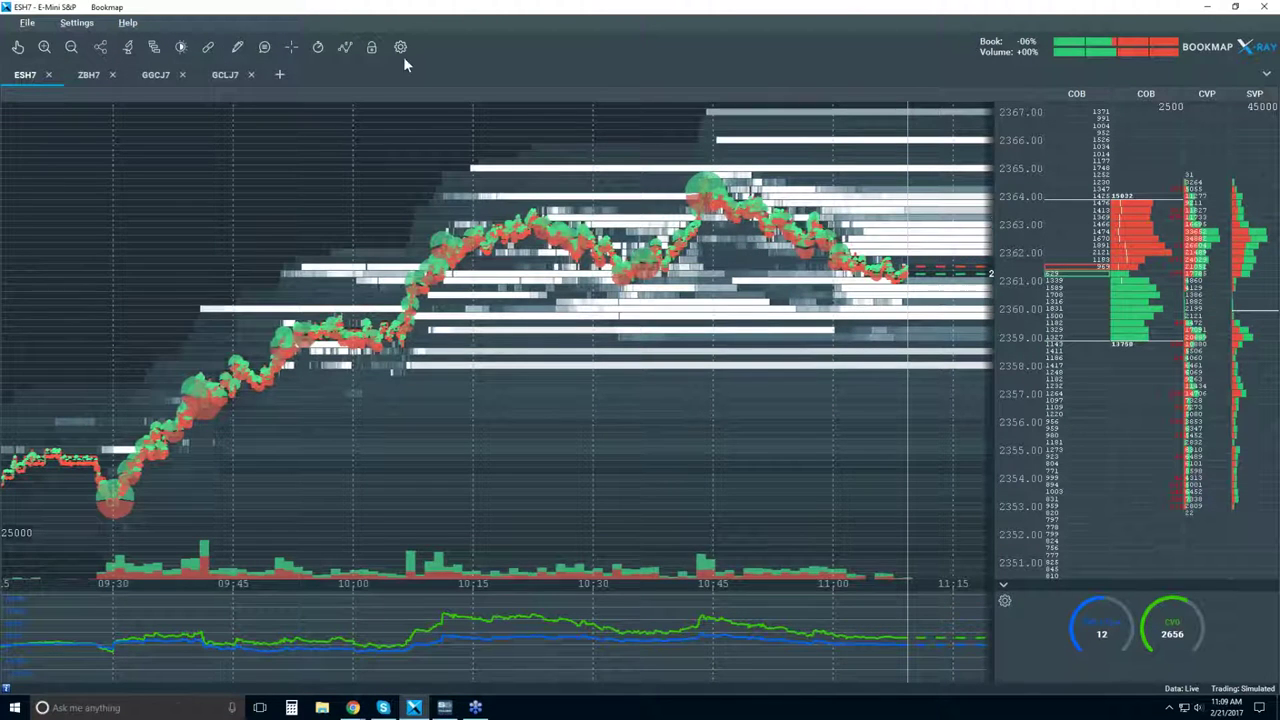
pyautogui.click(345, 46)
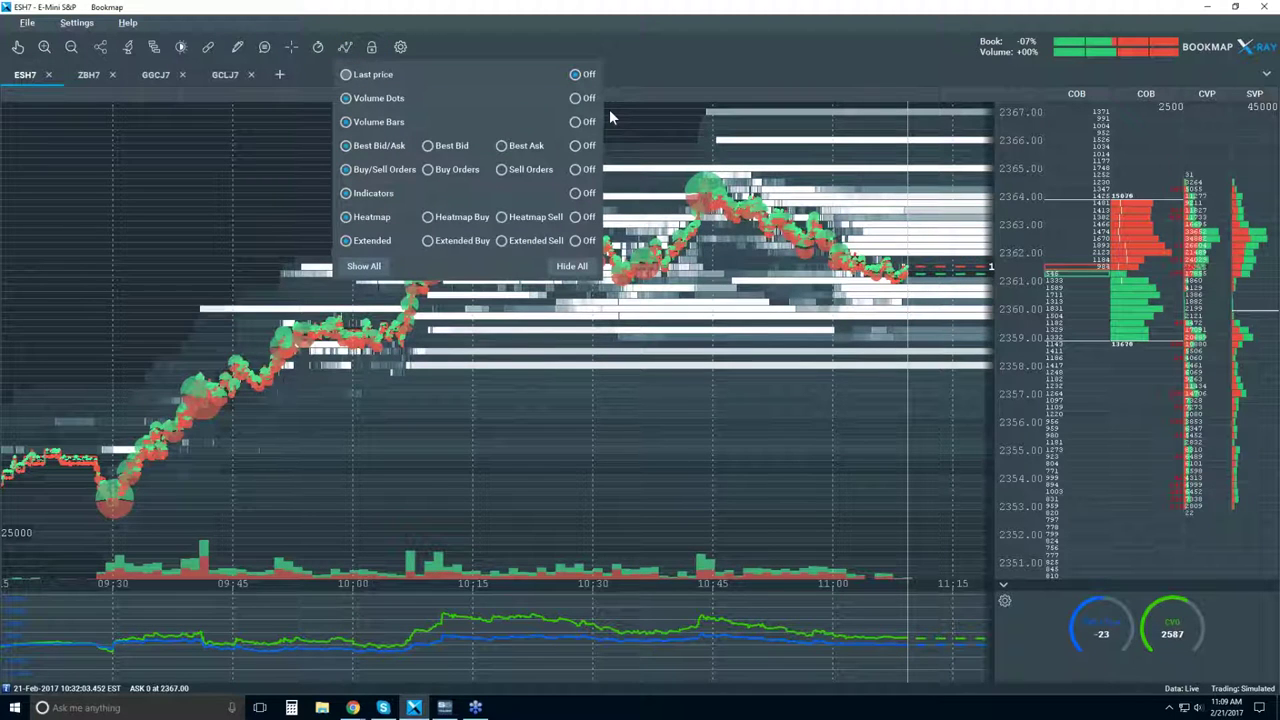
pyautogui.click(576, 98)
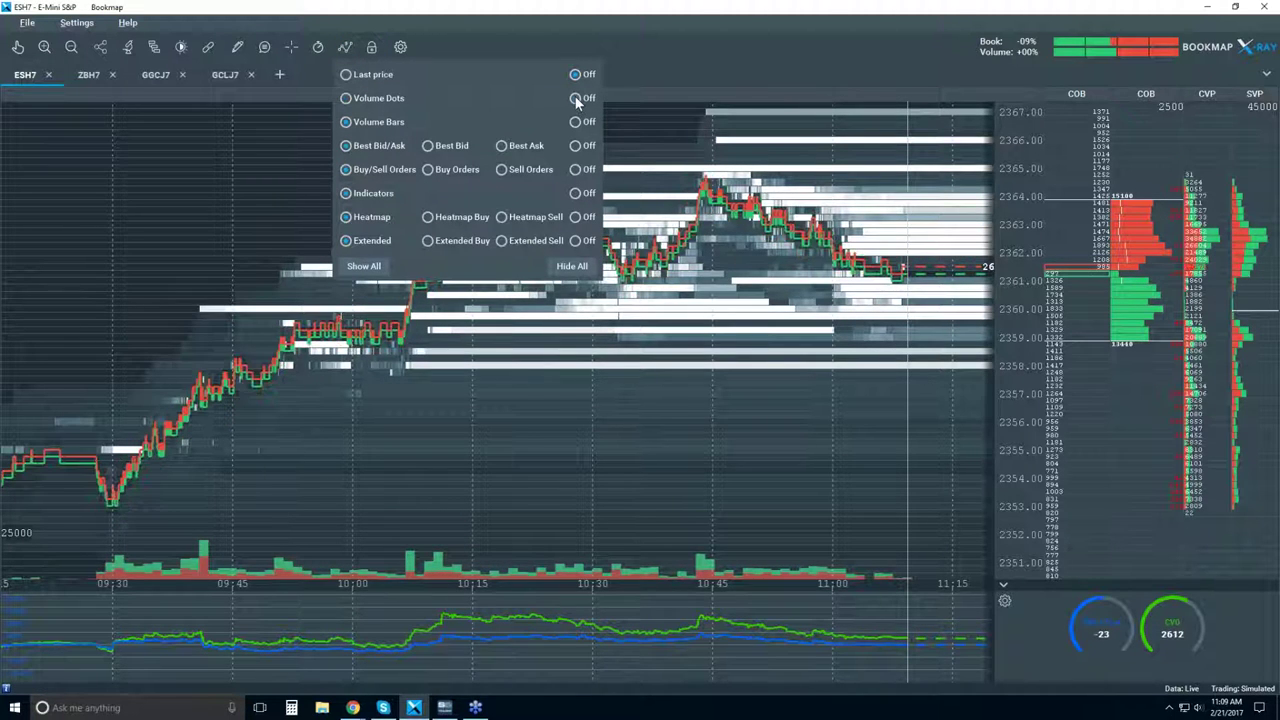
pyautogui.click(577, 217)
pyautogui.click(577, 241)
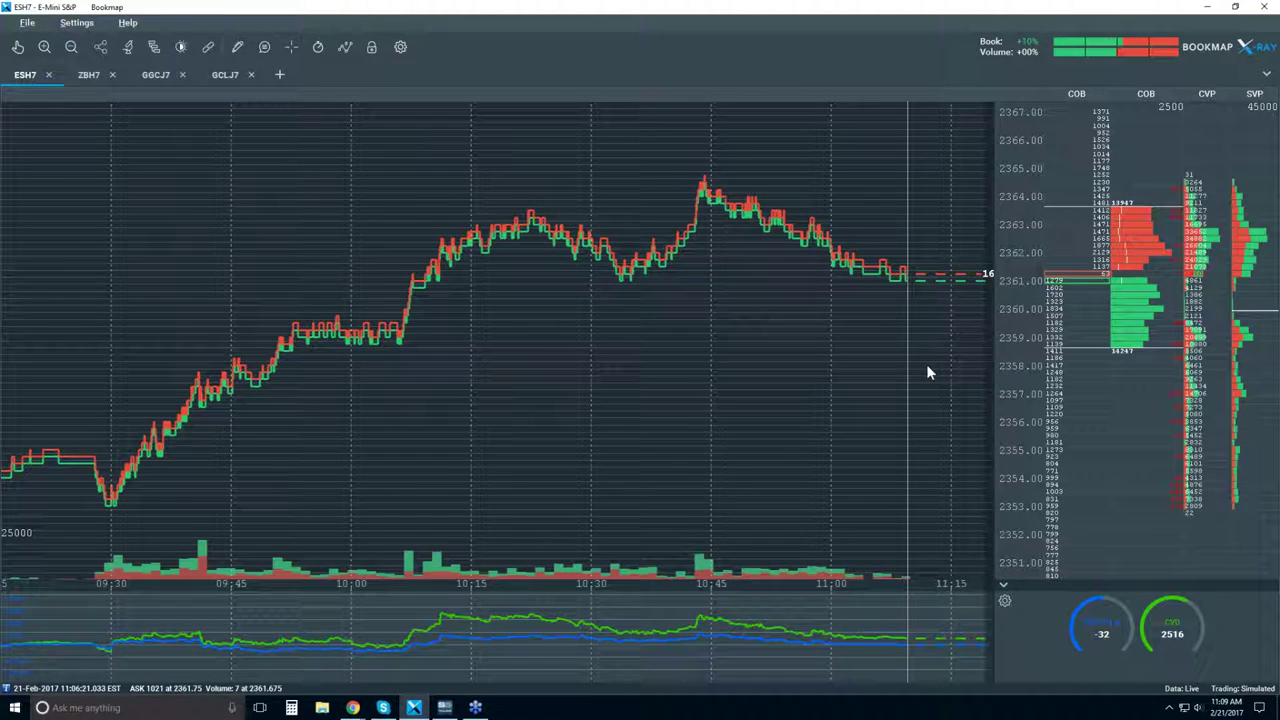
# - Collapse the indicator pane below the ESH7 chart and enlarge the price rows of the order book columns
pyautogui.click(1003, 586)
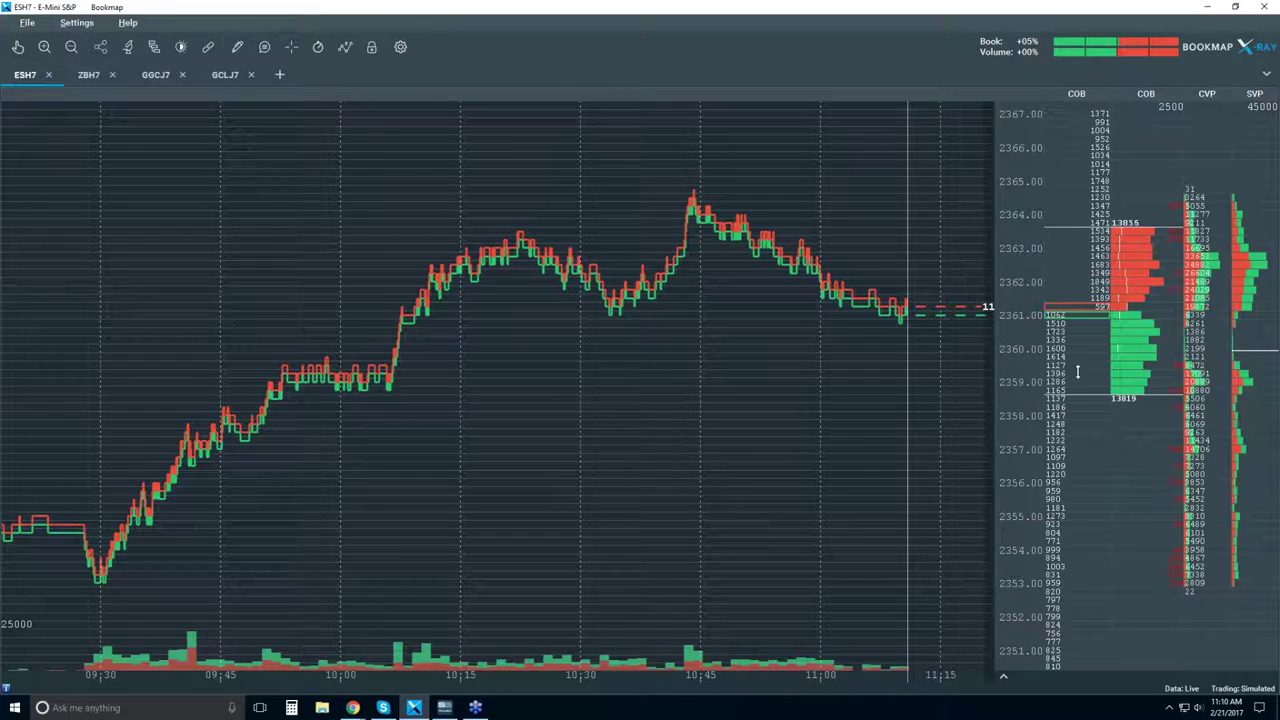
pyautogui.scroll(2, 868, 267)
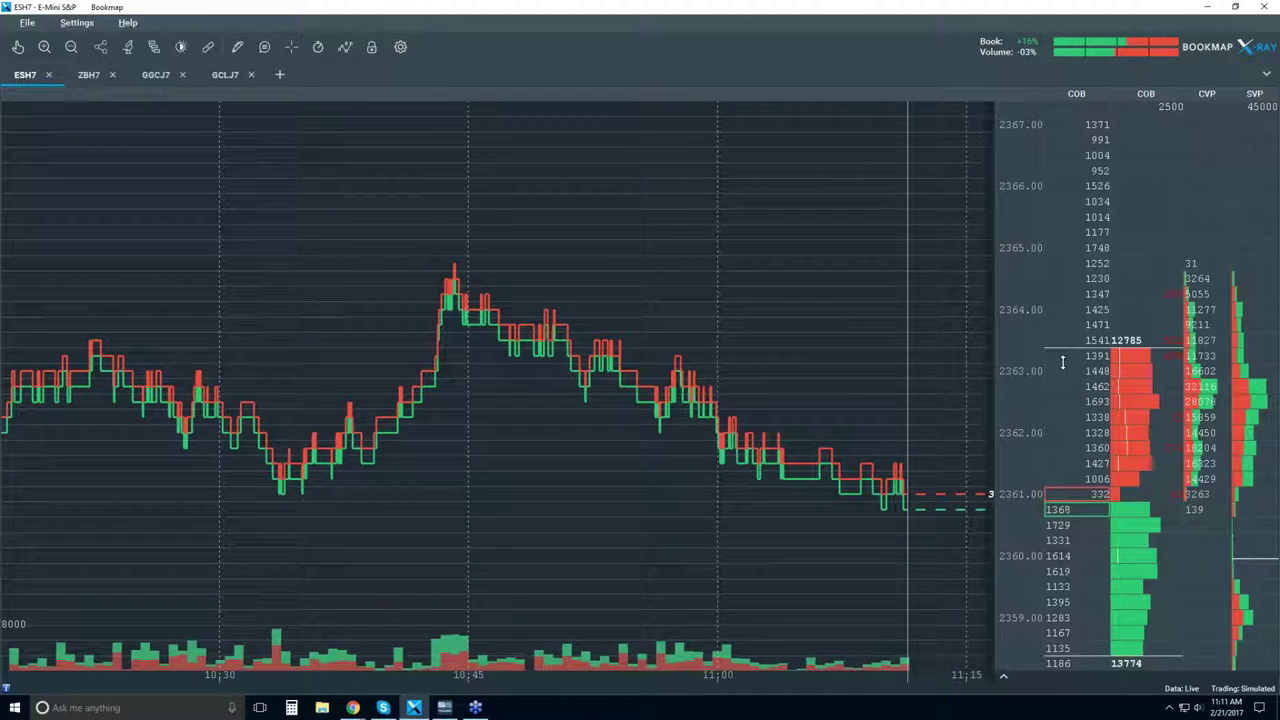
pyautogui.scroll(-3, 1142, 274)
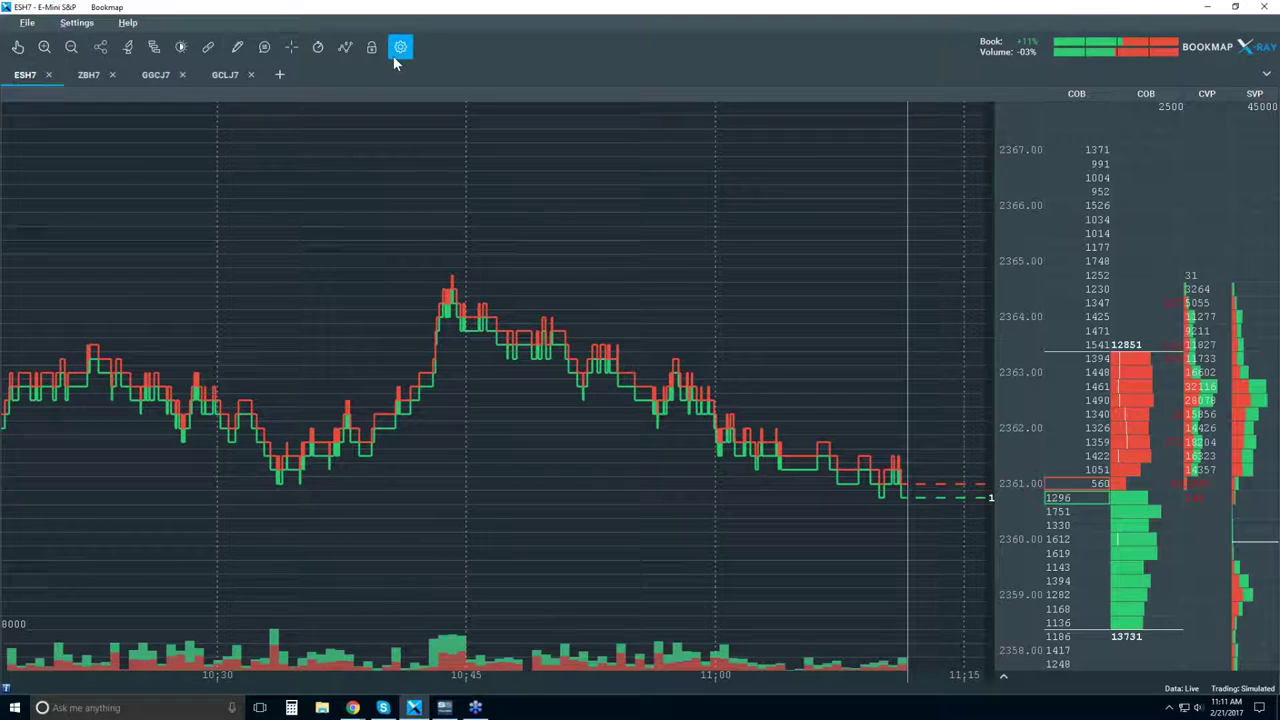
# - Turn the Volume Dots display on for the ESH7 chart, leaving the heatmap off
pyautogui.click(345, 47)
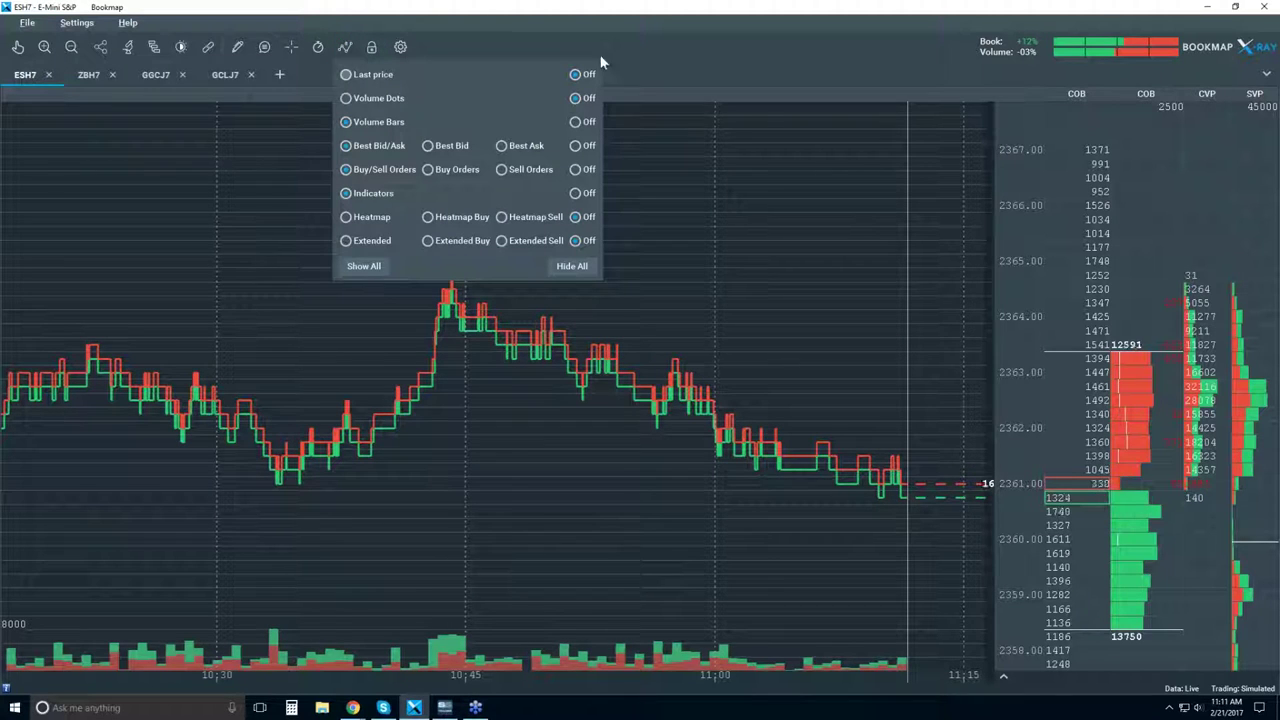
pyautogui.click(360, 97)
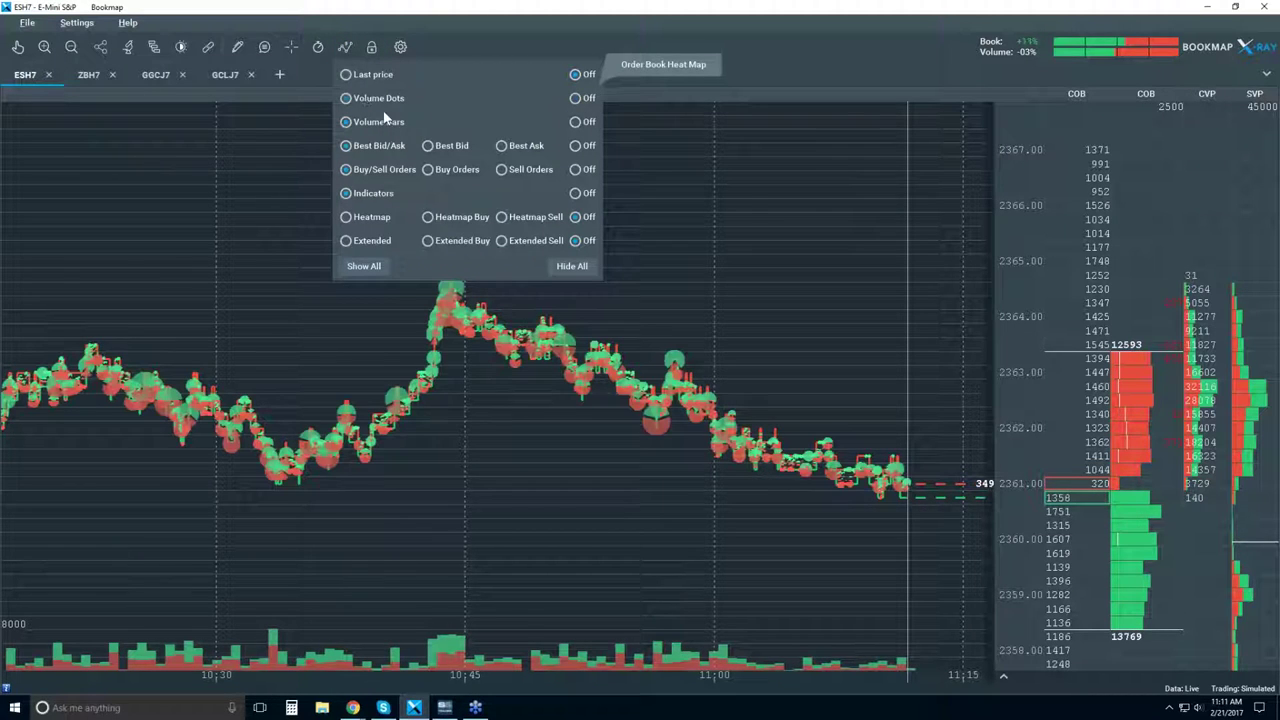
pyautogui.click(750, 207)
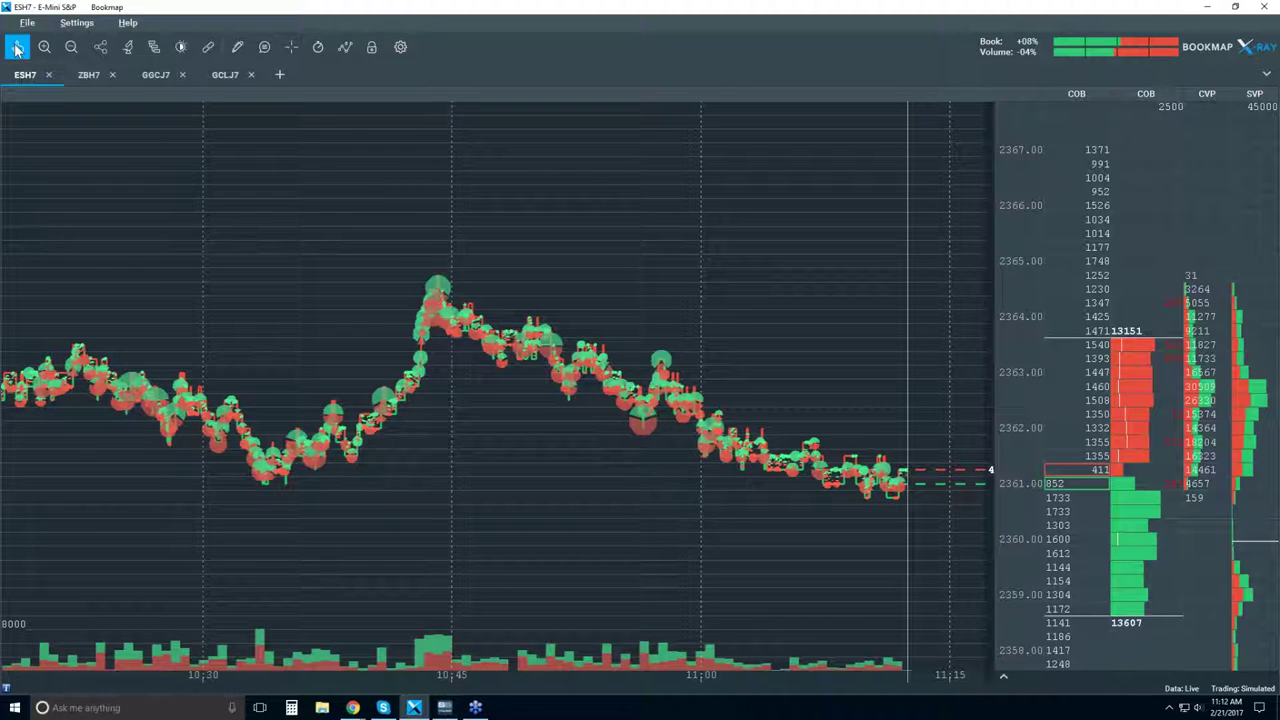
# - Examine the large volume dot near 10:56:33 down to the microsecond time scale, where its individual trades separate
pyautogui.click(652, 432)
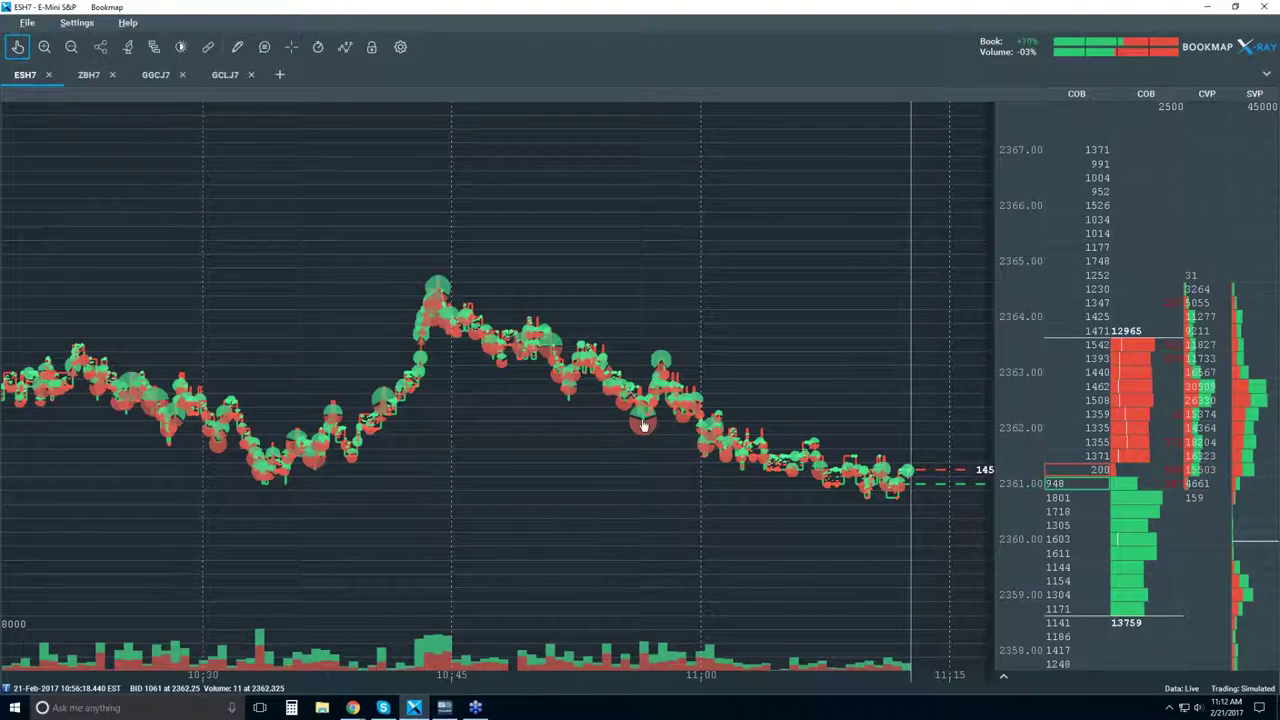
pyautogui.scroll(2, 643, 425)
pyautogui.scroll(8, 643, 415)
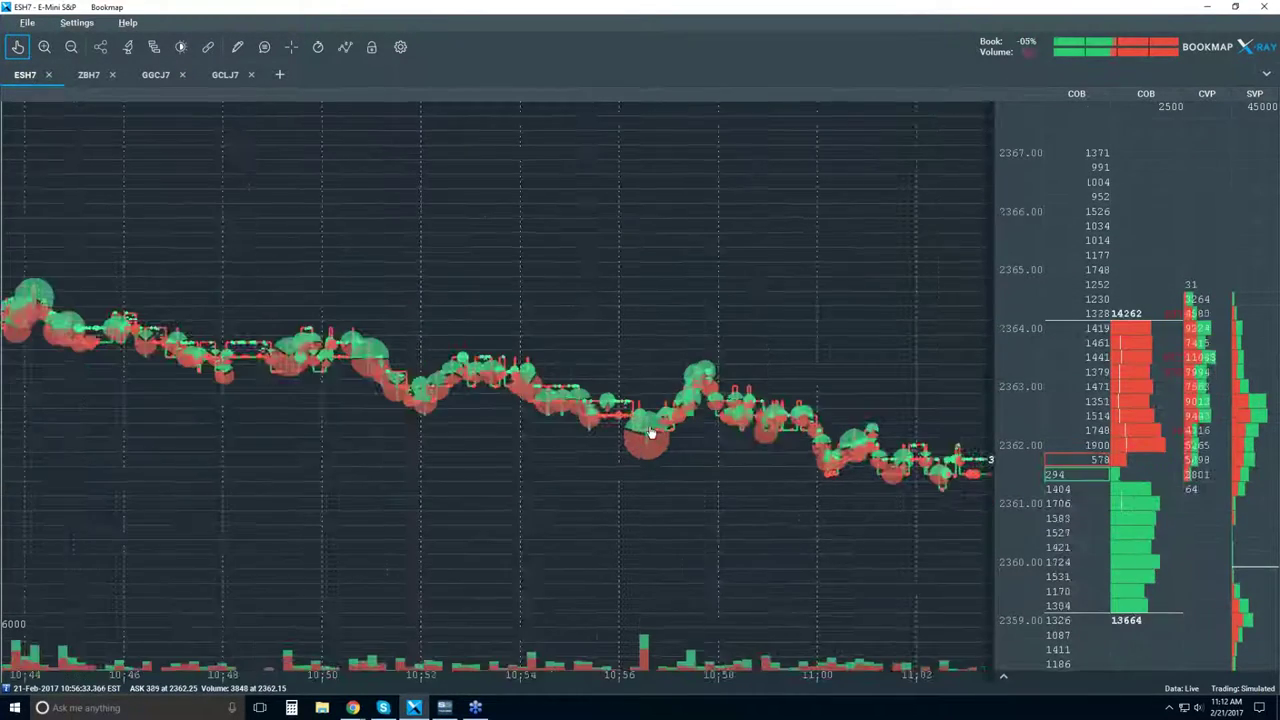
pyautogui.scroll(10, 642, 420)
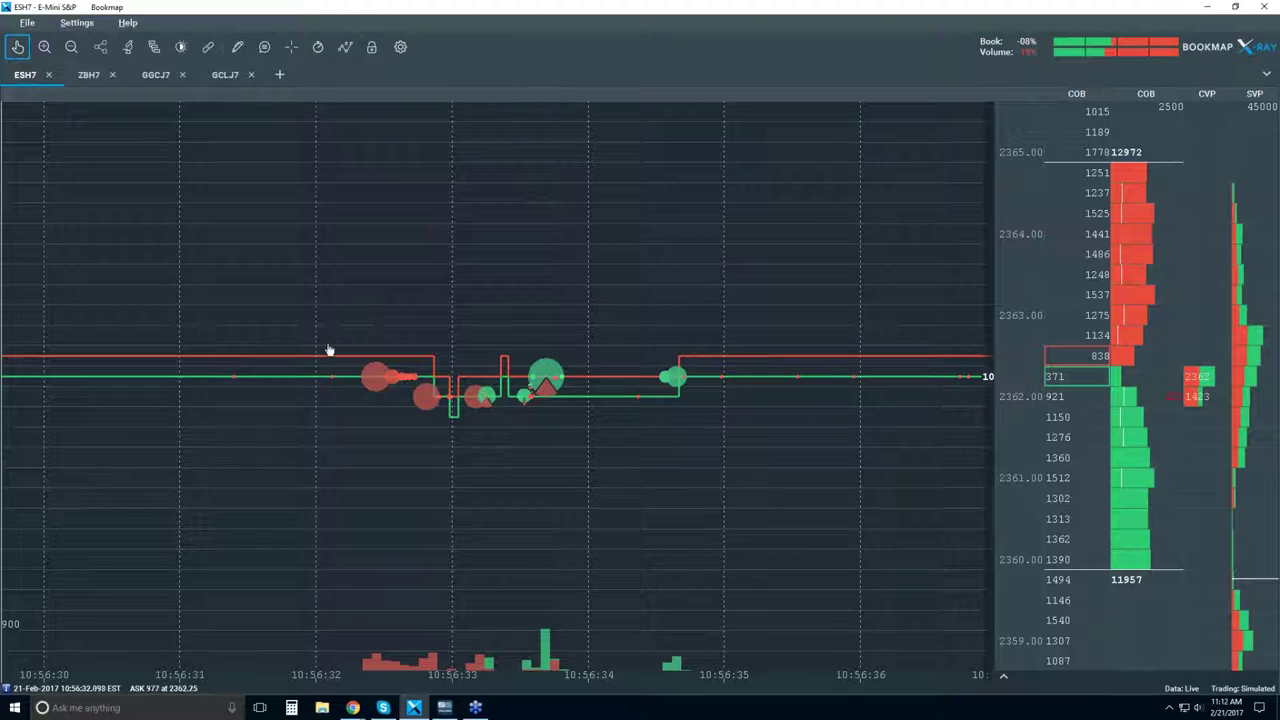
pyautogui.scroll(3, 399, 437)
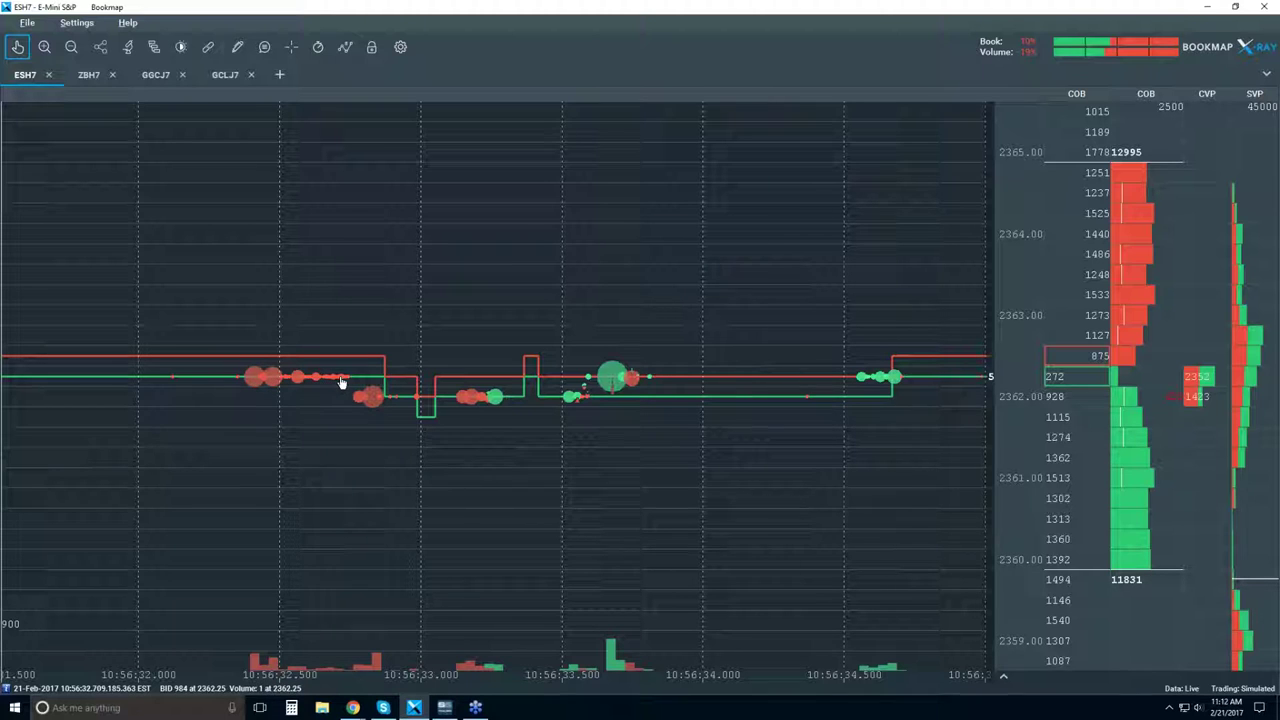
pyautogui.scroll(6, 620, 385)
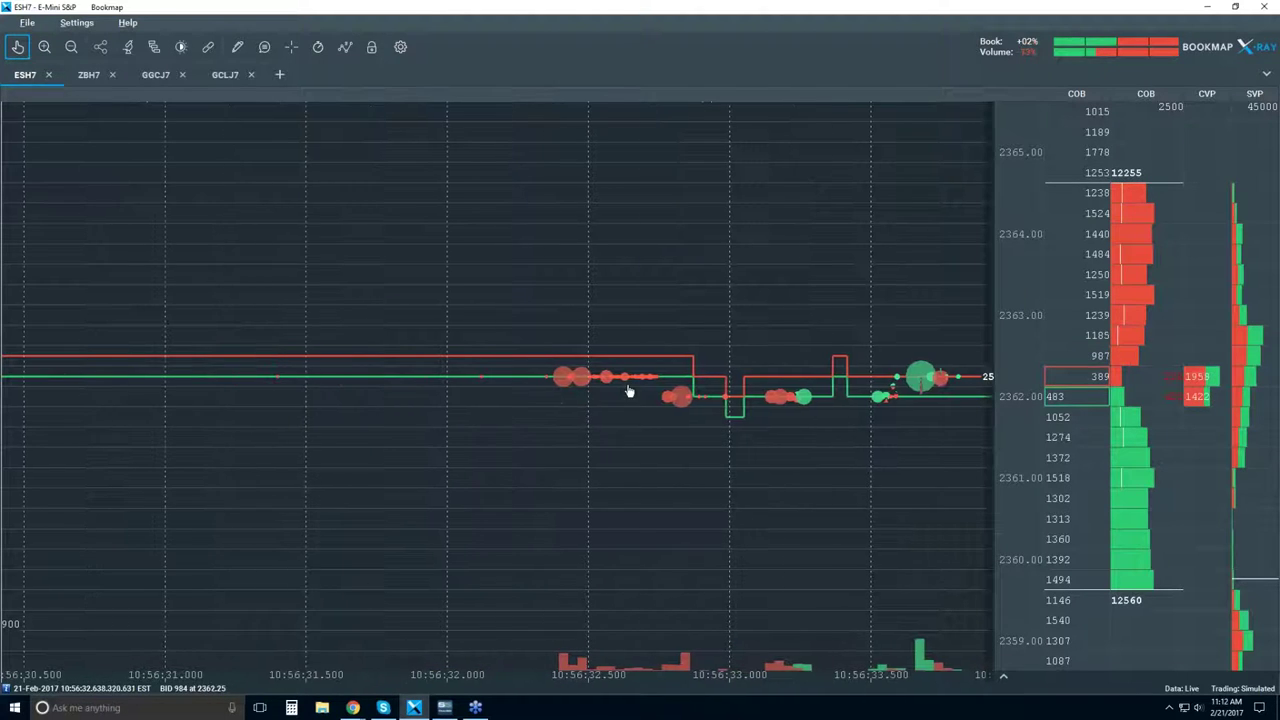
pyautogui.scroll(3, 629, 403)
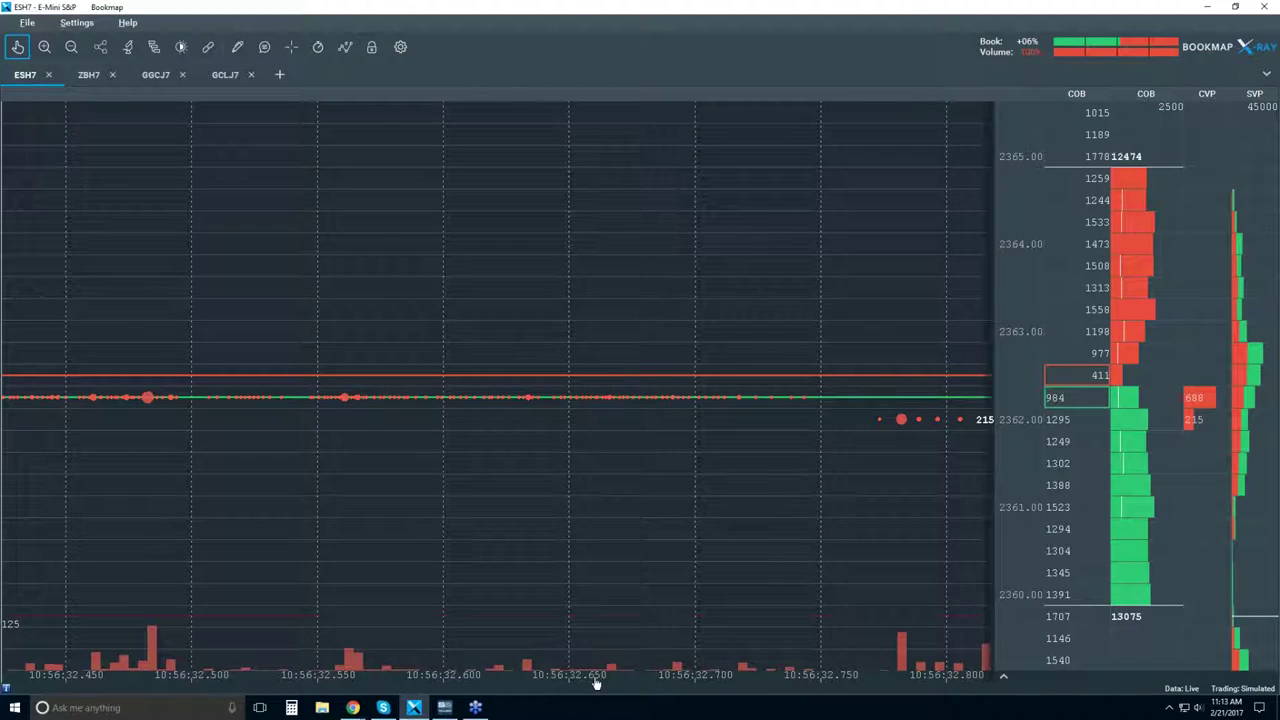
pyautogui.scroll(8, 543, 394)
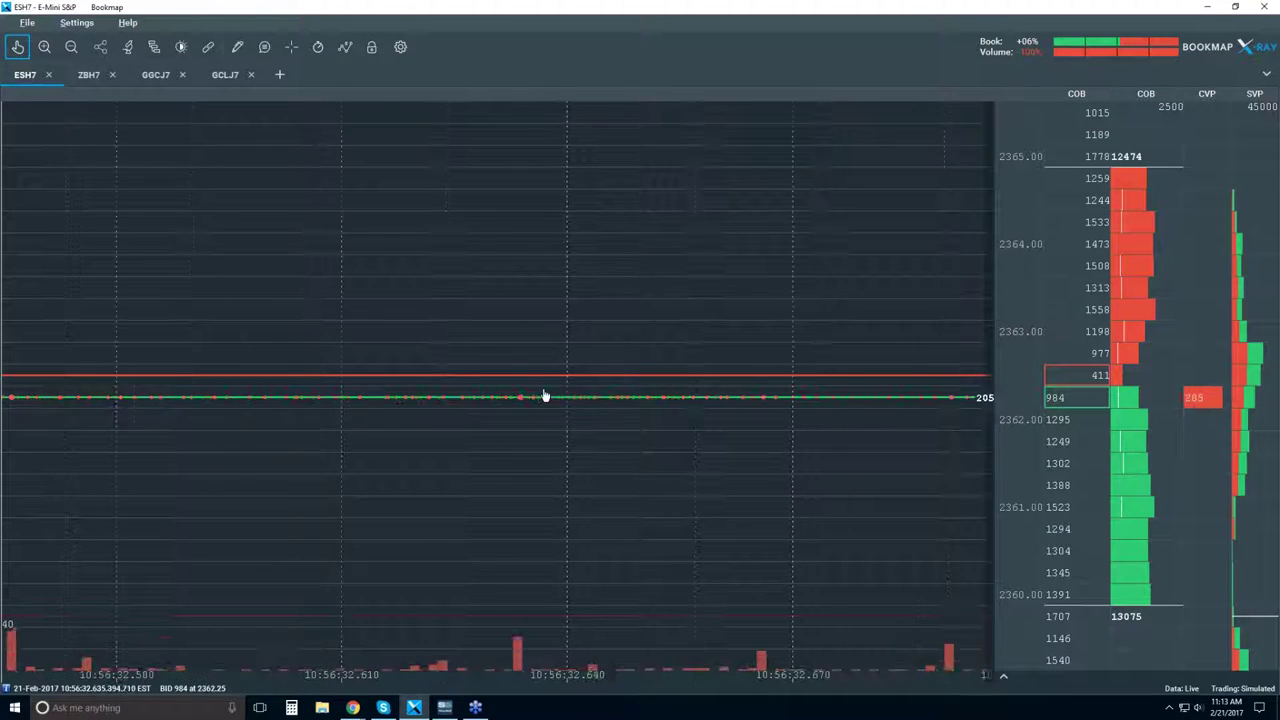
pyautogui.scroll(4, 498, 400)
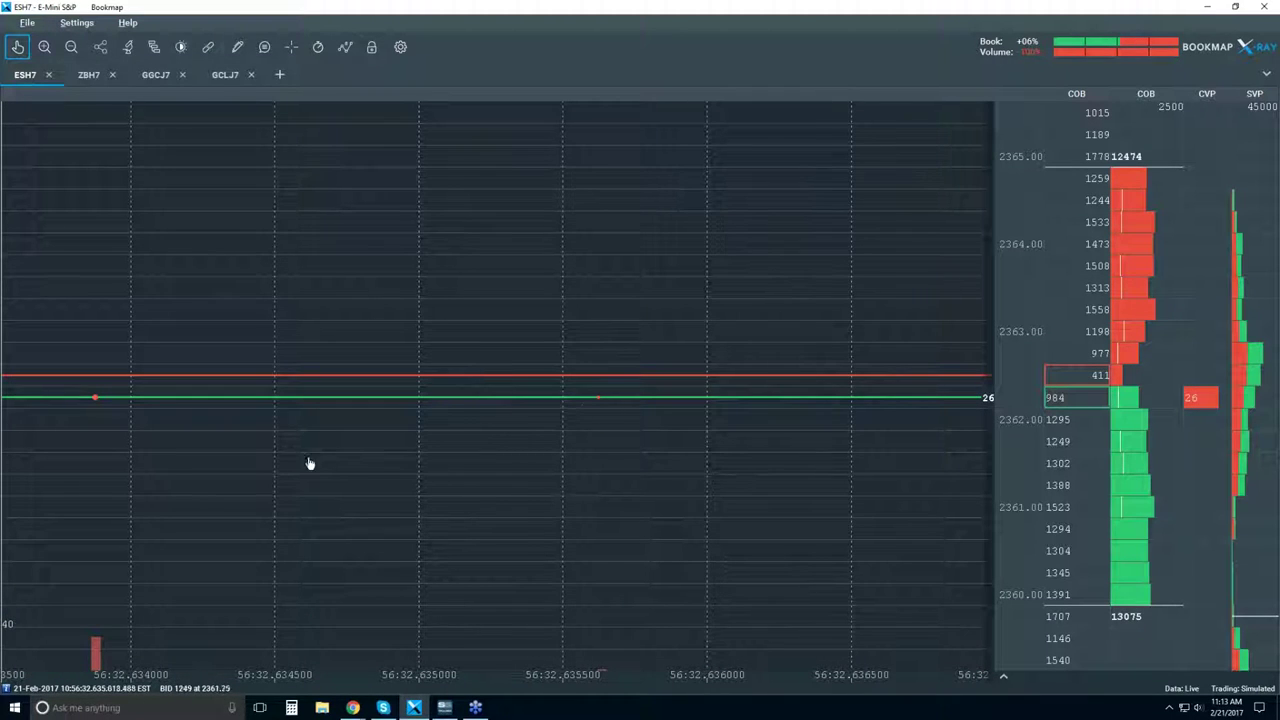
pyautogui.scroll(2, 310, 462)
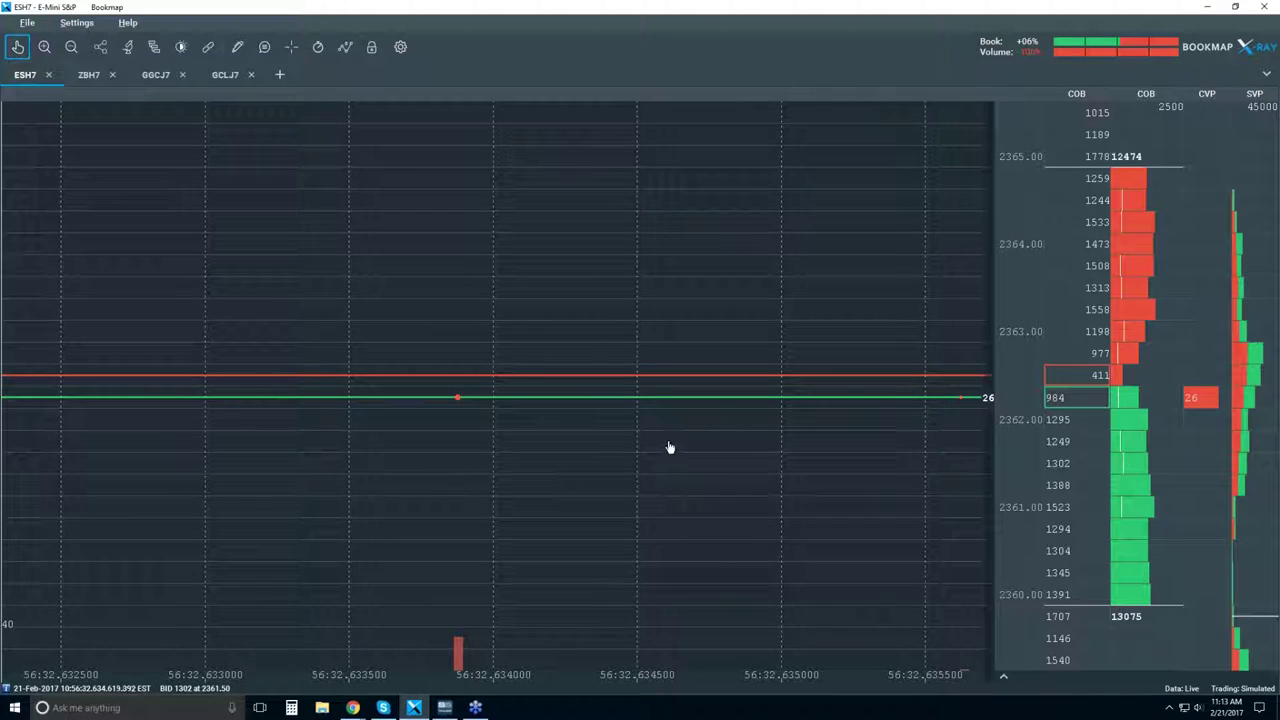
# - Review how the individual trades merge into larger volume dots up to the whole-session scale, and leave the chart's pan mode
pyautogui.scroll(-10, 665, 427)
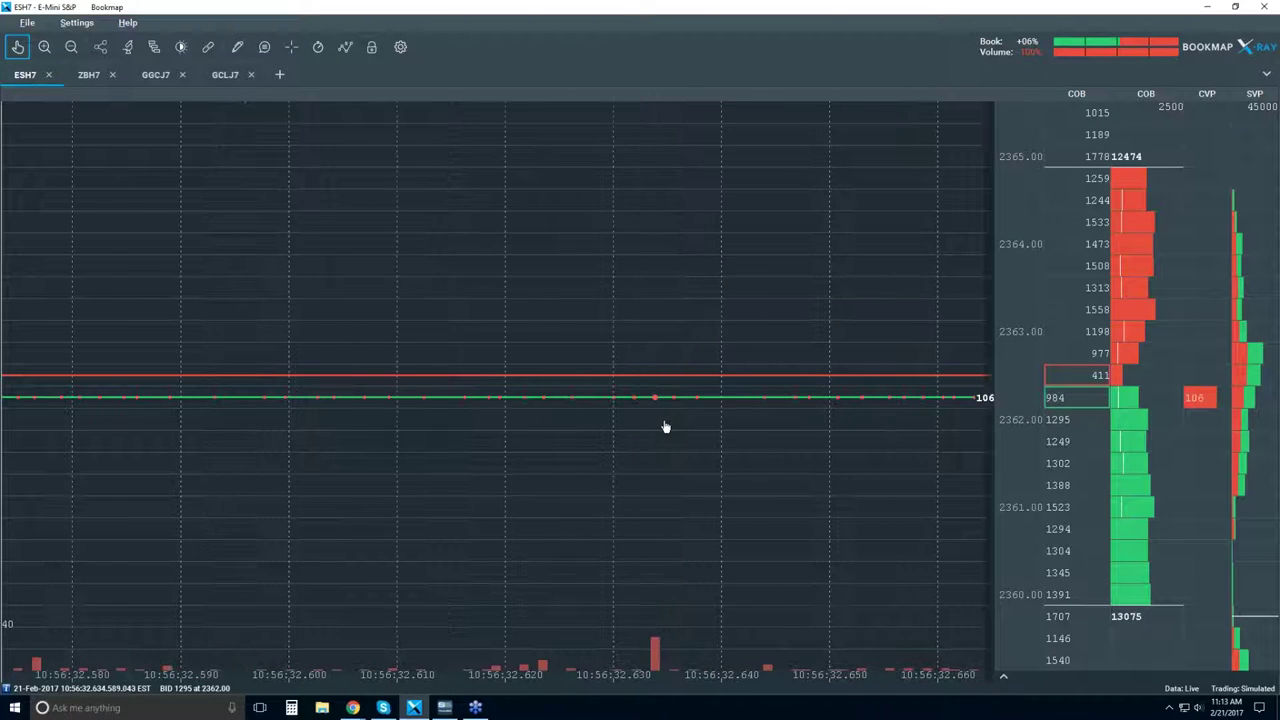
pyautogui.scroll(-6, 665, 427)
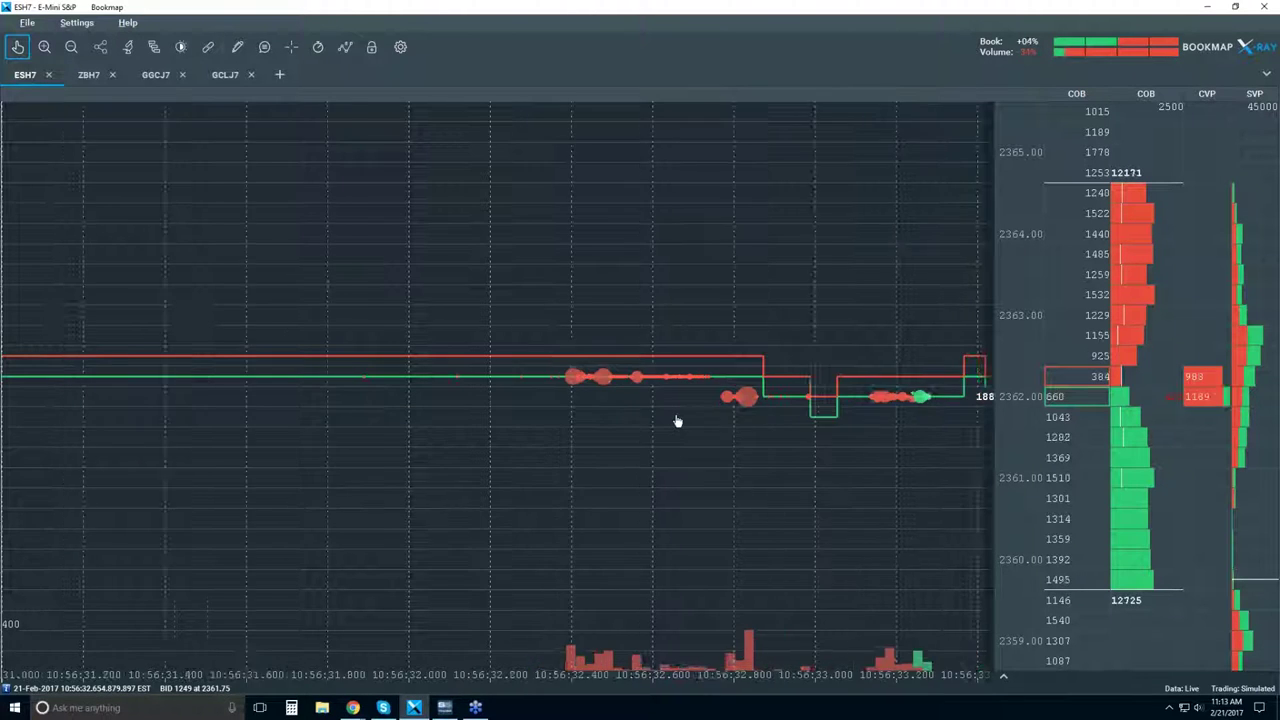
pyautogui.scroll(-5, 677, 421)
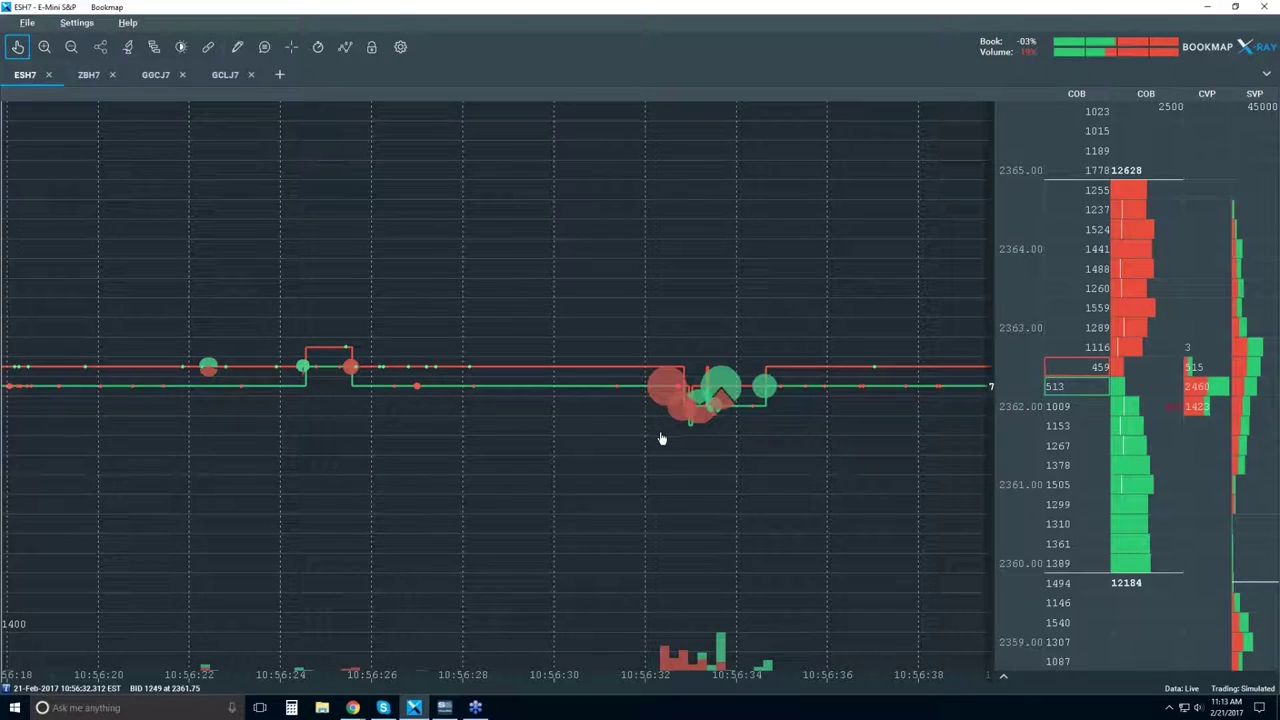
pyautogui.scroll(-5, 683, 428)
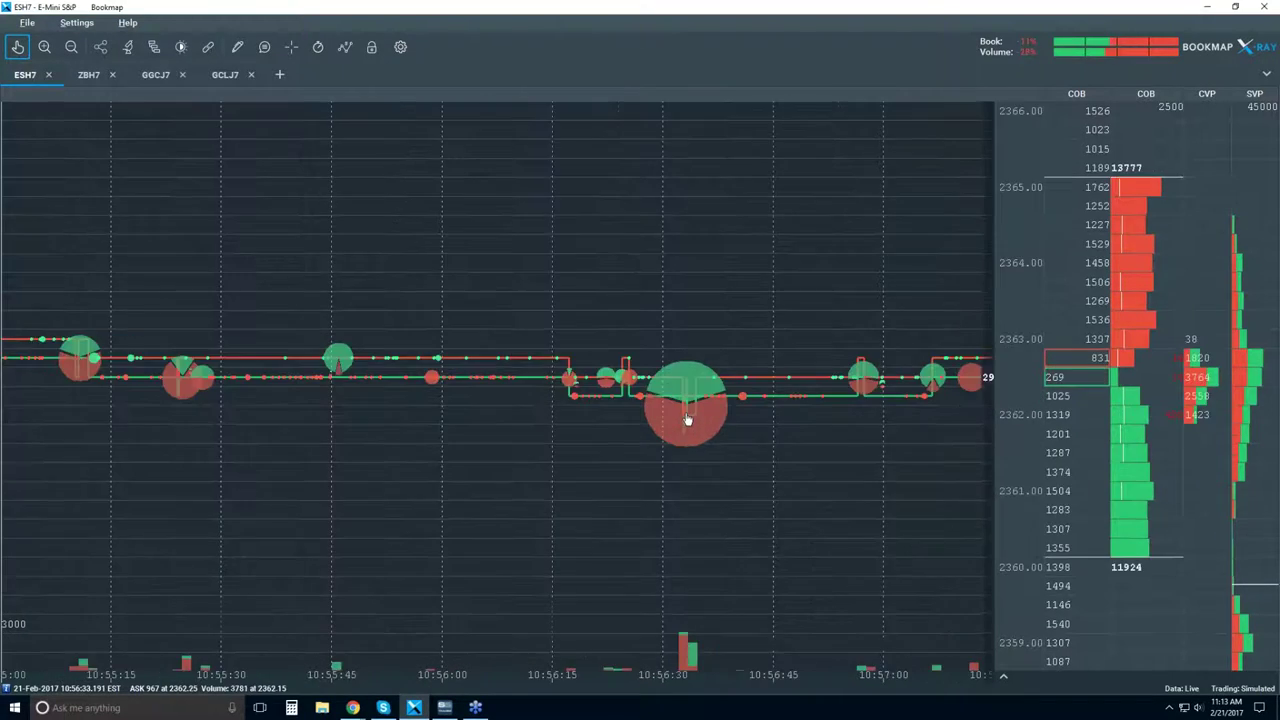
pyautogui.scroll(-8, 687, 420)
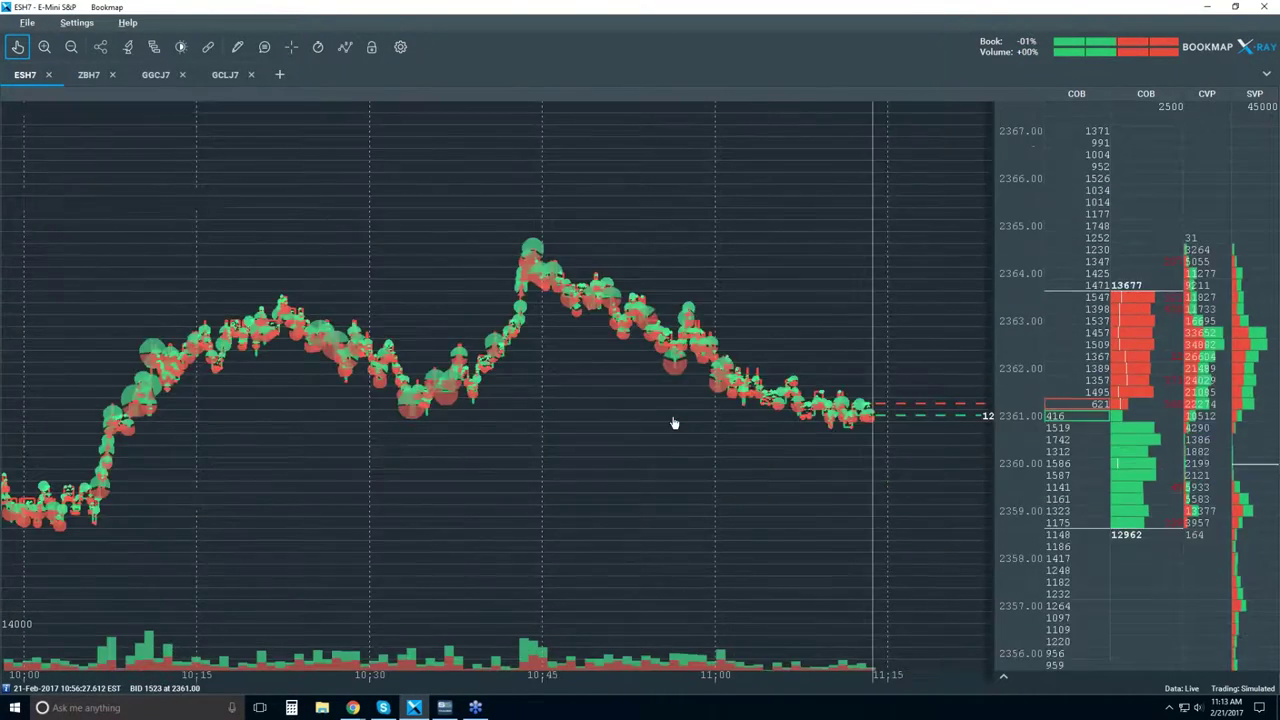
pyautogui.scroll(-2, 674, 423)
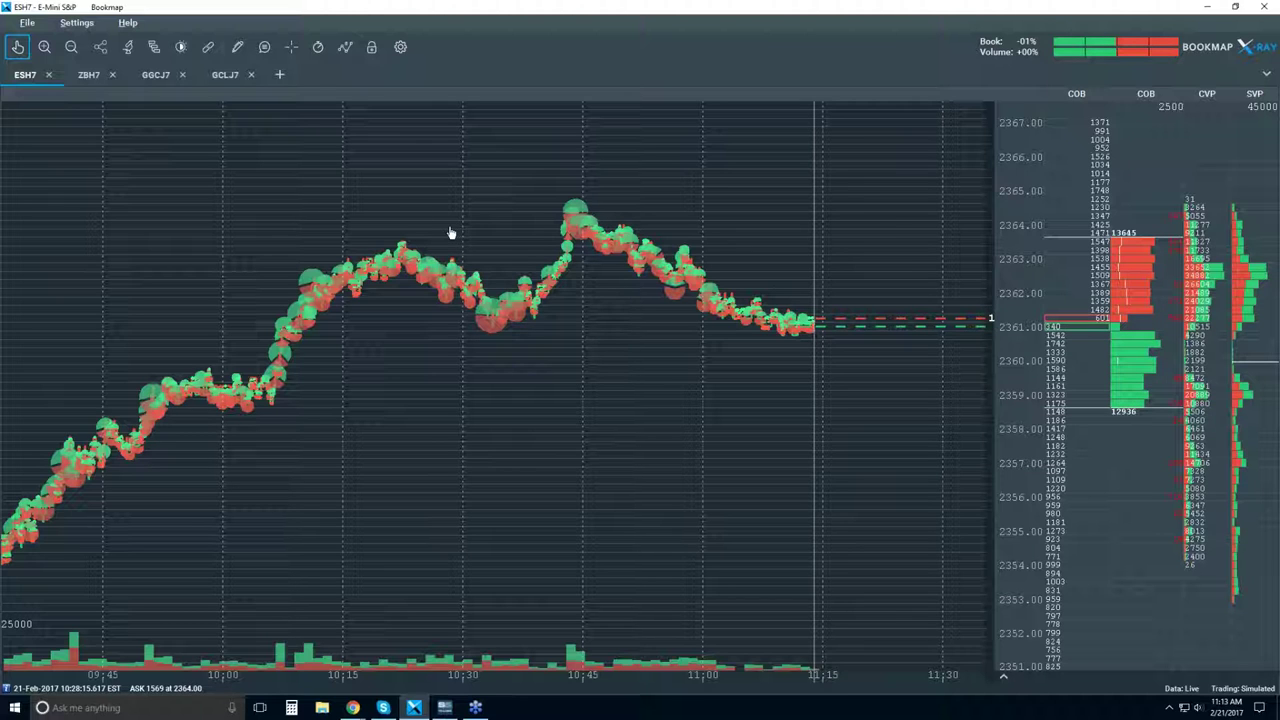
pyautogui.click(17, 47)
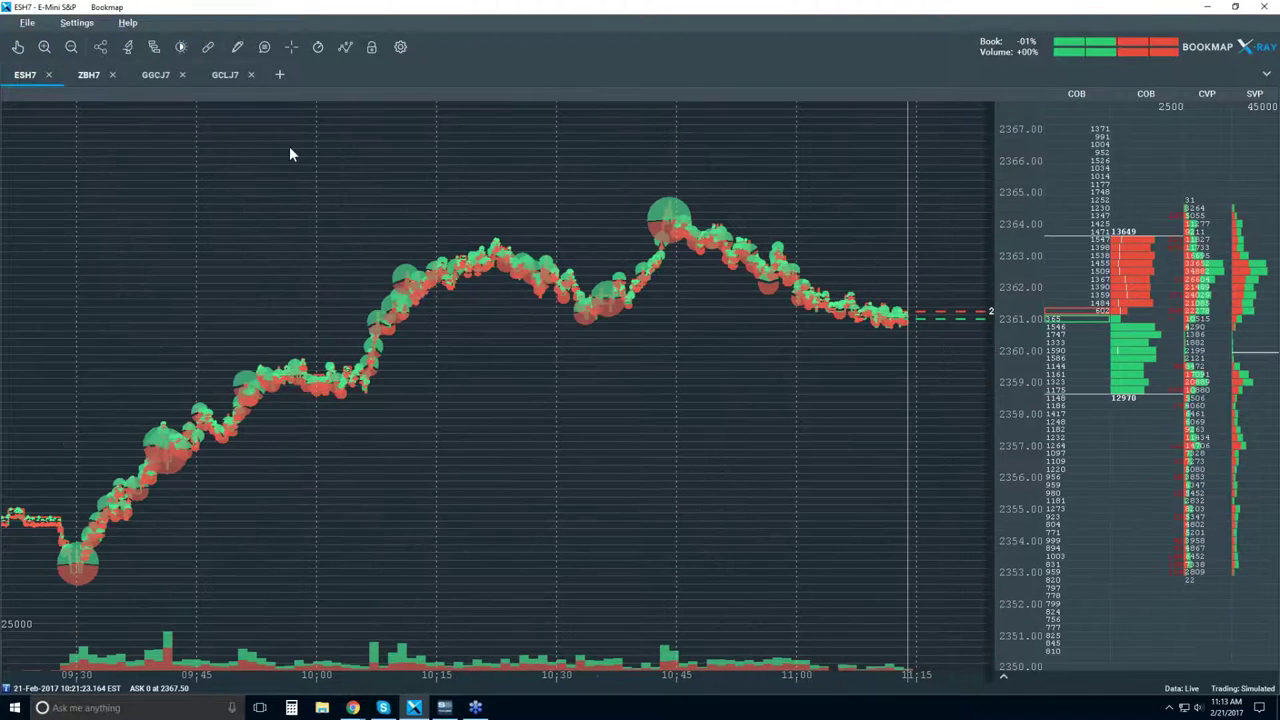
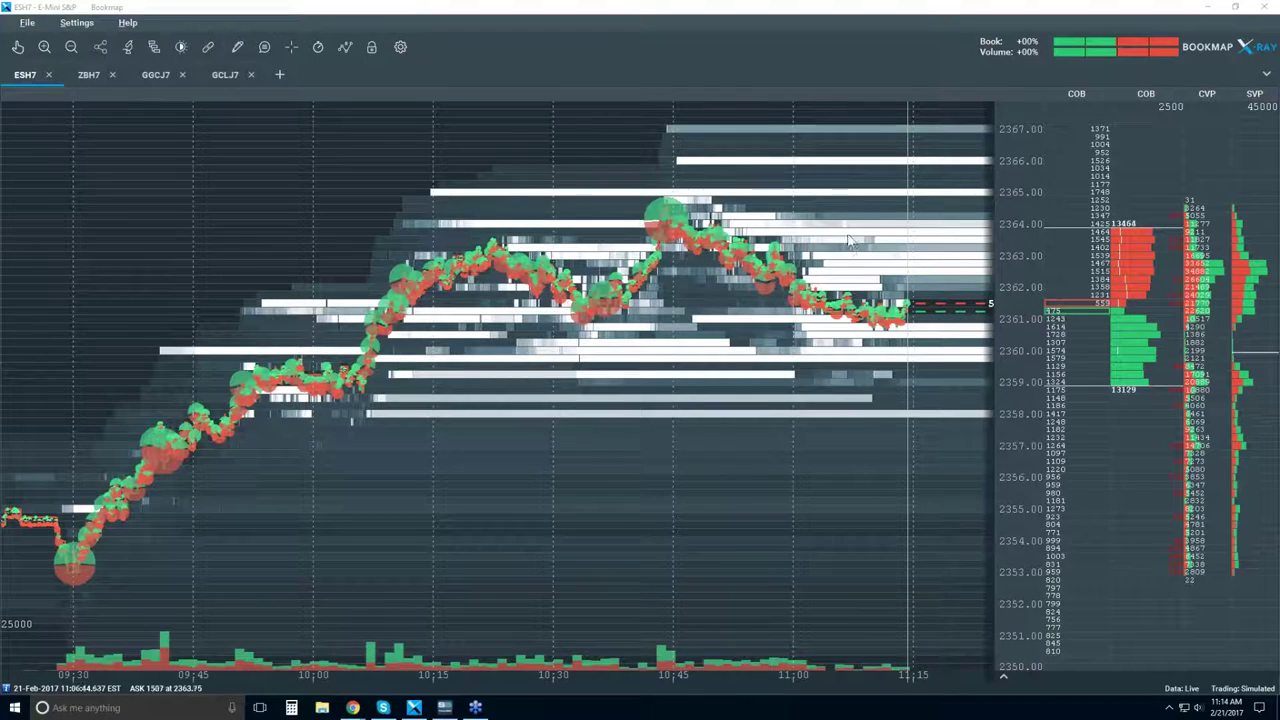
# - Examine the heatmap's liquidity levels around the ESH7 volume dots, from the two-minute time scale out to the whole session
pyautogui.scroll(5, 874, 240)
pyautogui.scroll(2, 873, 280)
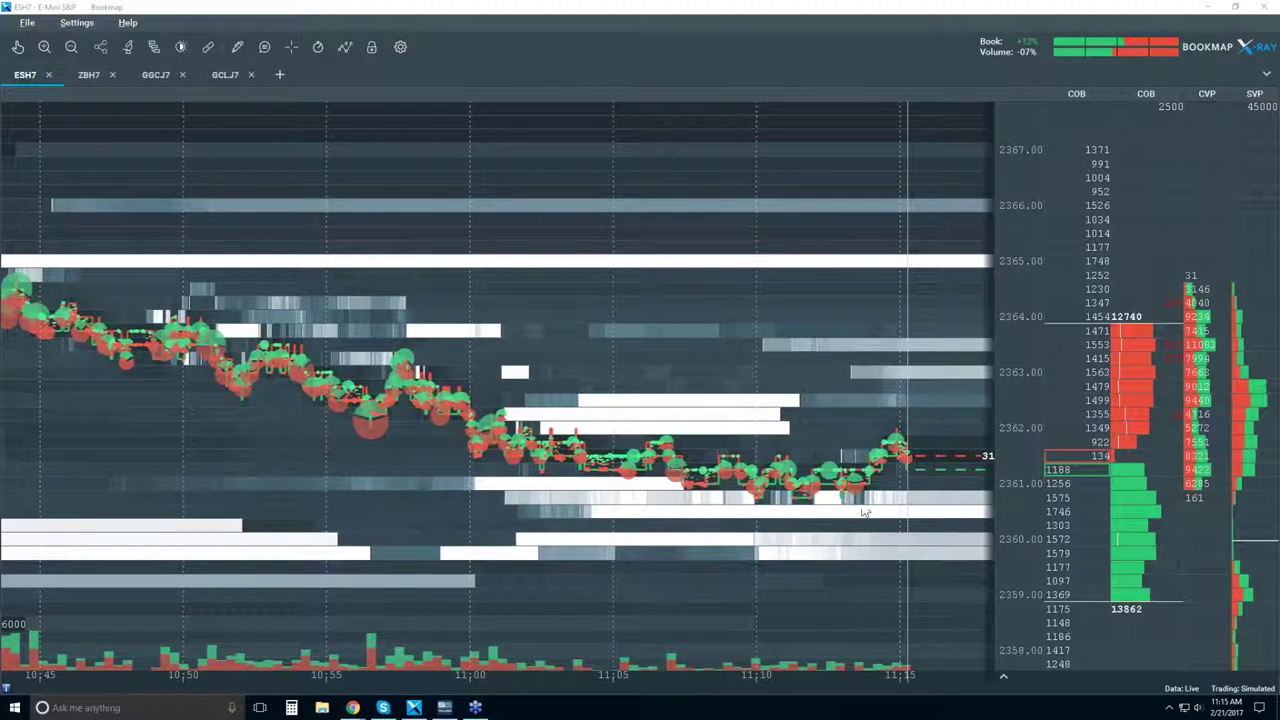
pyautogui.scroll(4, 872, 482)
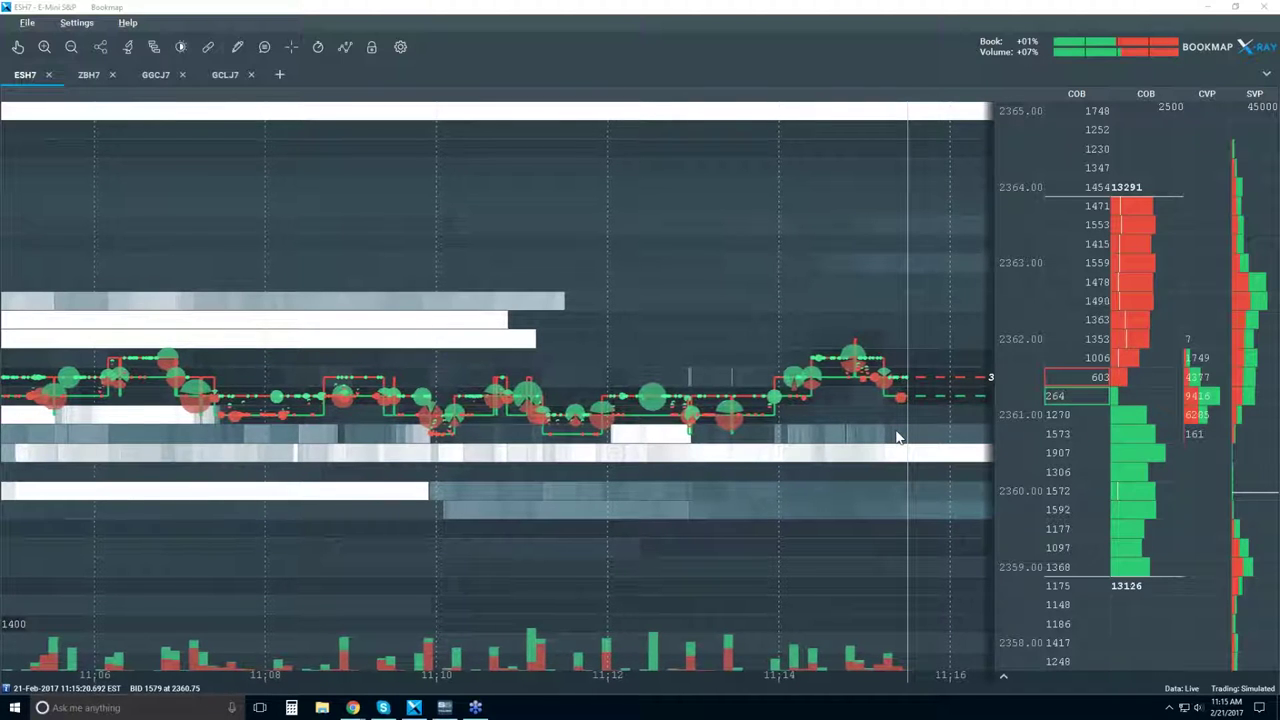
pyautogui.scroll(-1, 859, 432)
pyautogui.scroll(-4, 859, 425)
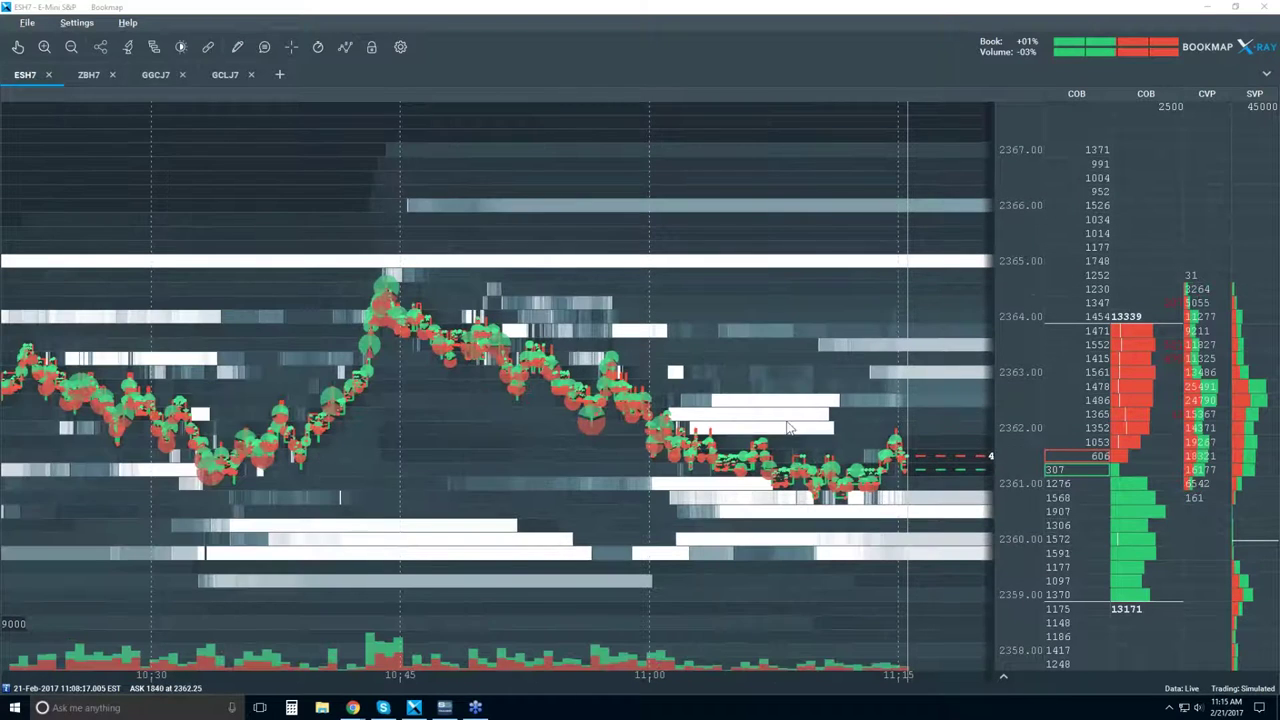
pyautogui.scroll(-1, 876, 428)
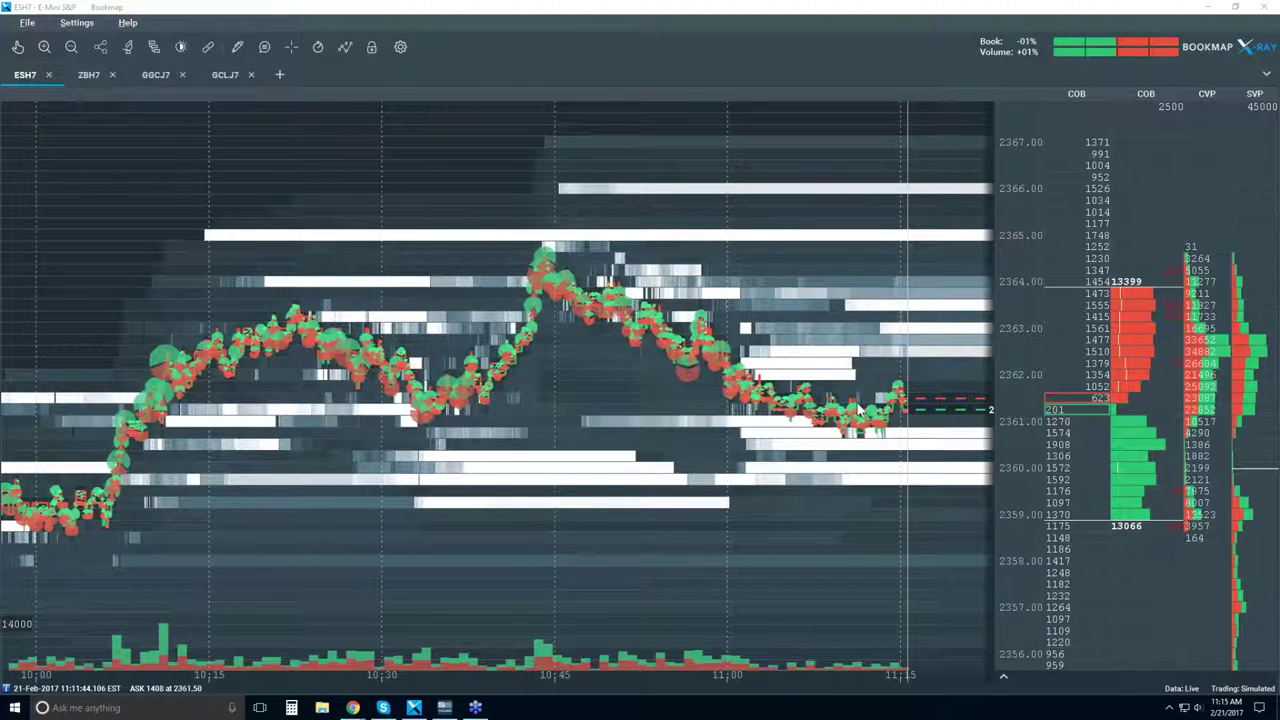
pyautogui.scroll(-1, 855, 408)
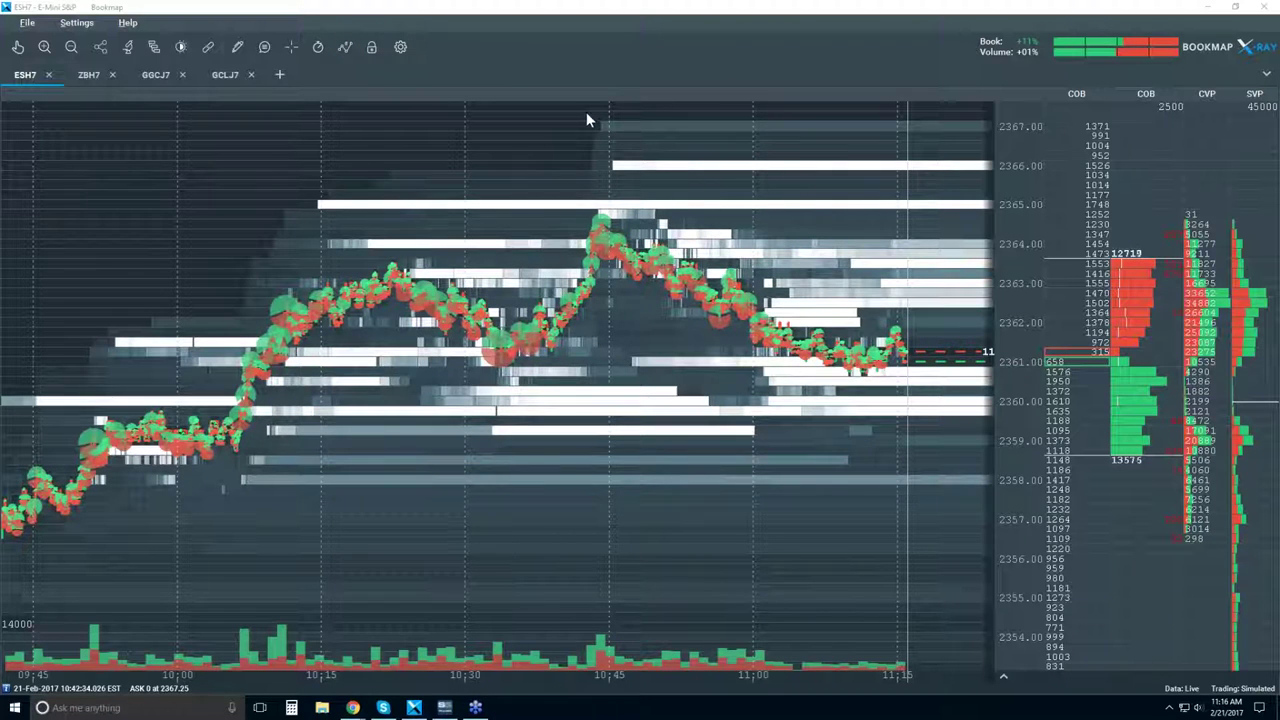
pyautogui.scroll(-2, 740, 222)
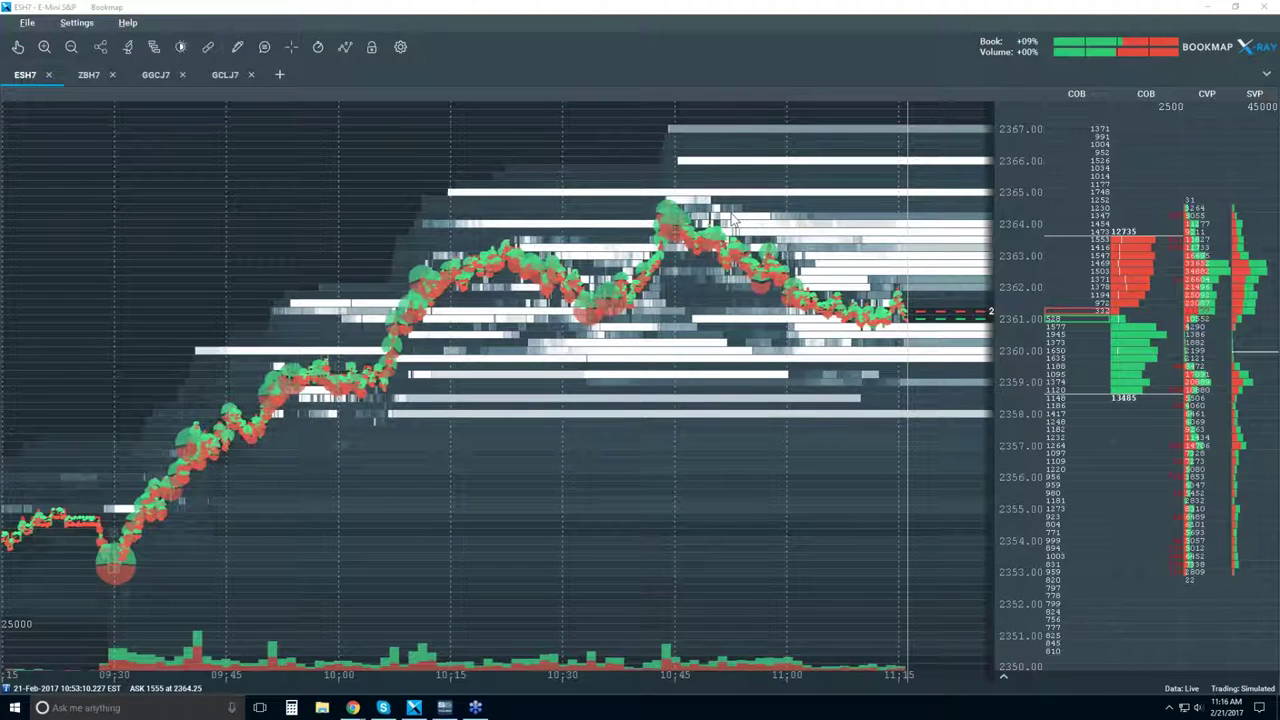
# - Set the heatmap's black cut-off to about 6 and its white cut-off to about 97 in the contrast configuration
pyautogui.click(181, 47)
pyautogui.moveTo(636, 167); pyautogui.dragTo(270, 157)
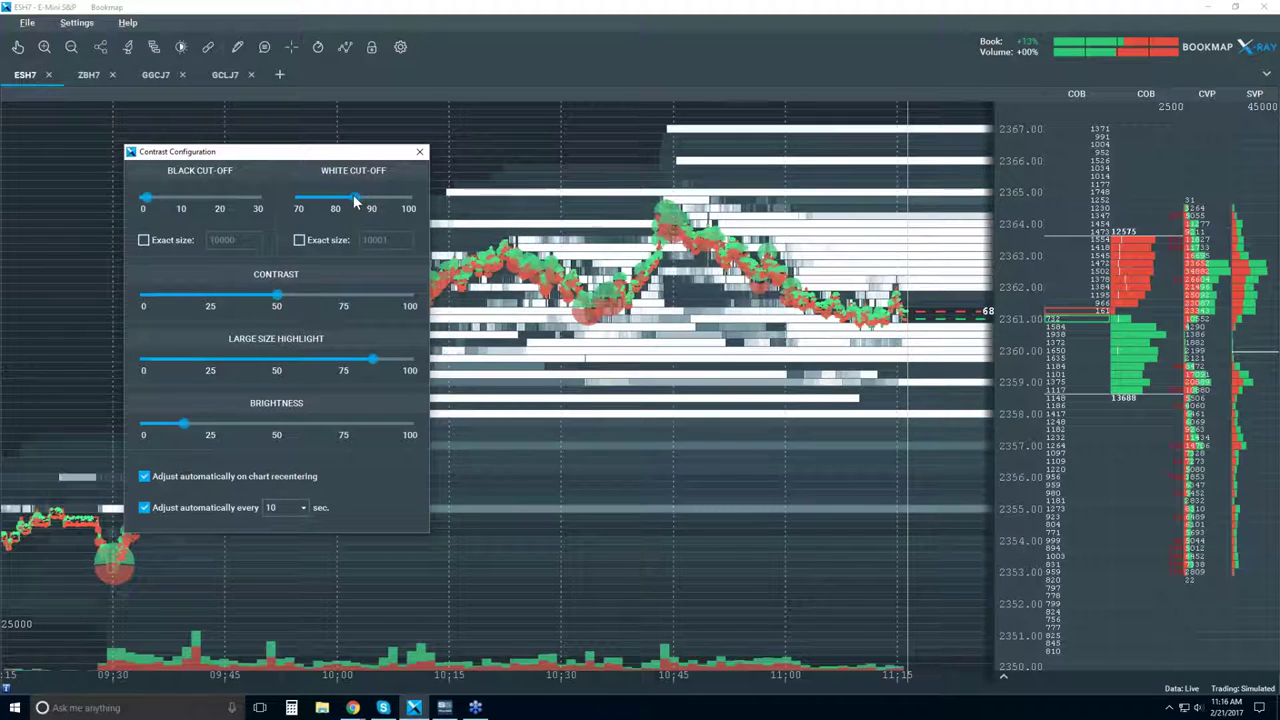
pyautogui.moveTo(147, 200); pyautogui.dragTo(187, 199)
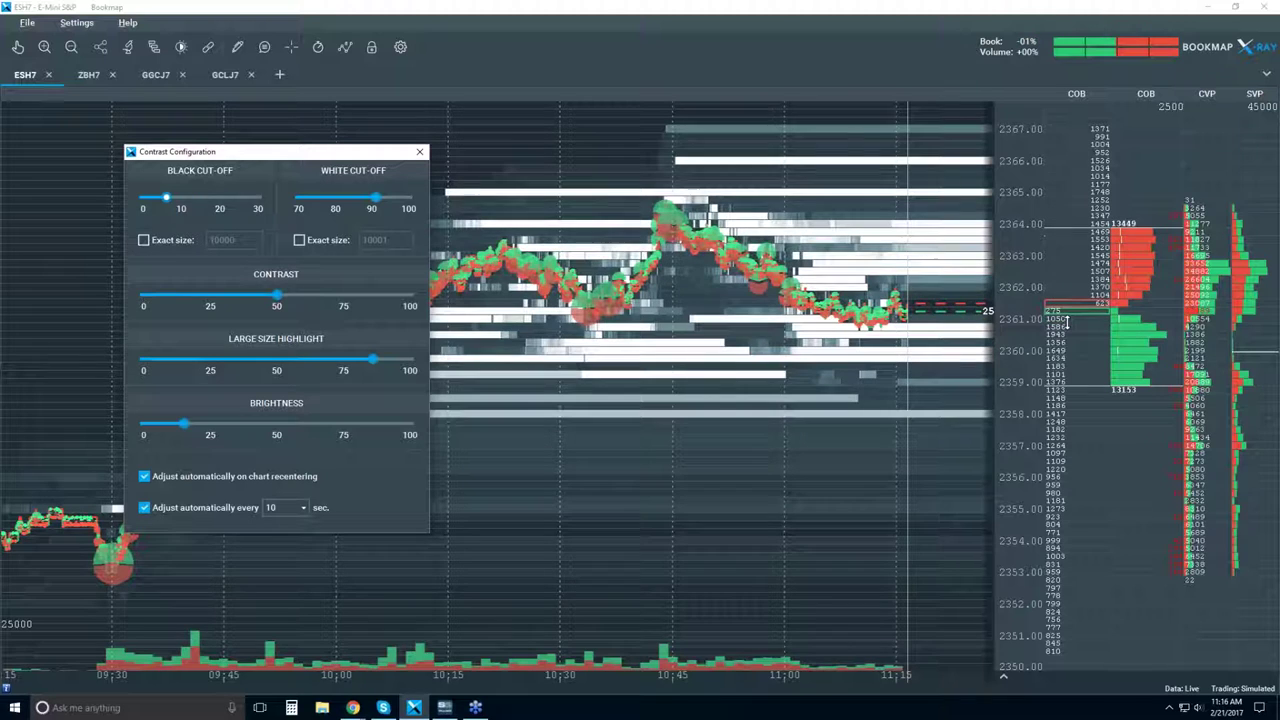
pyautogui.moveTo(377, 203); pyautogui.dragTo(401, 205)
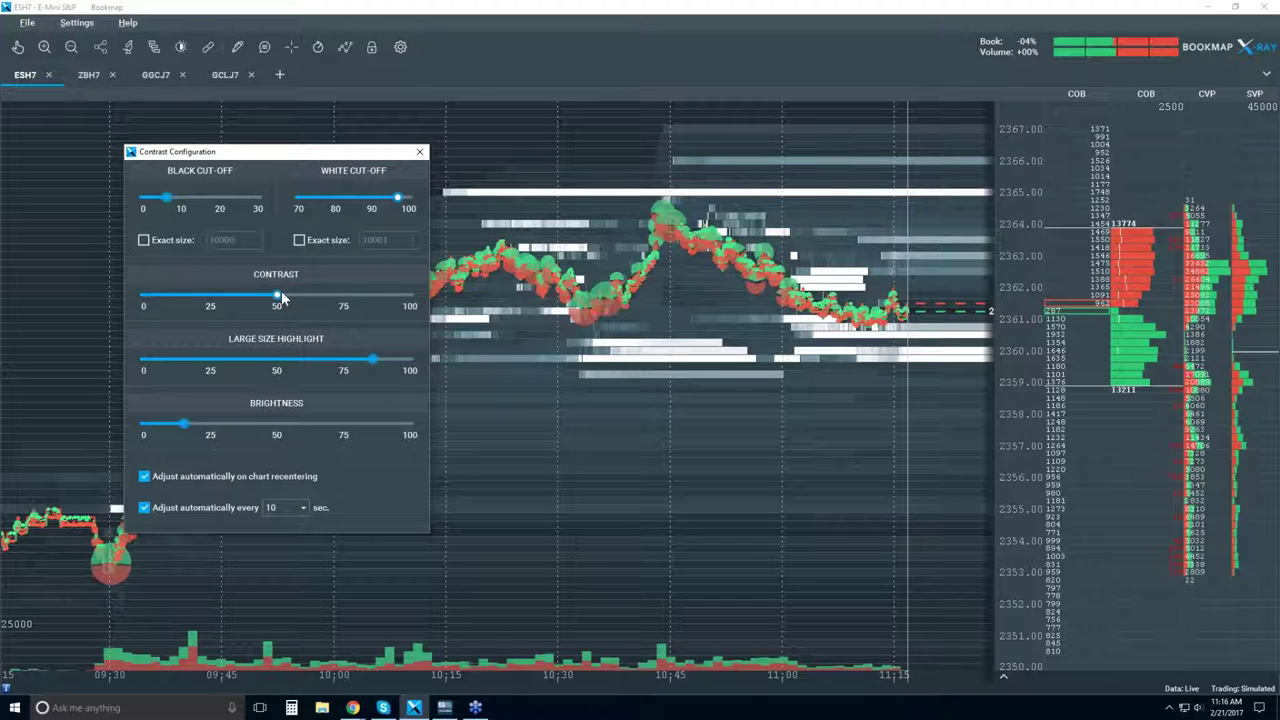
# - Set the large size highlight to about 84, contrast to about 47 and brightness to about 11, and close the contrast configuration
pyautogui.moveTo(373, 359)
pyautogui.mouseDown()
pyautogui.moveTo(328, 360)
pyautogui.moveTo(369, 364)
pyautogui.mouseUp()
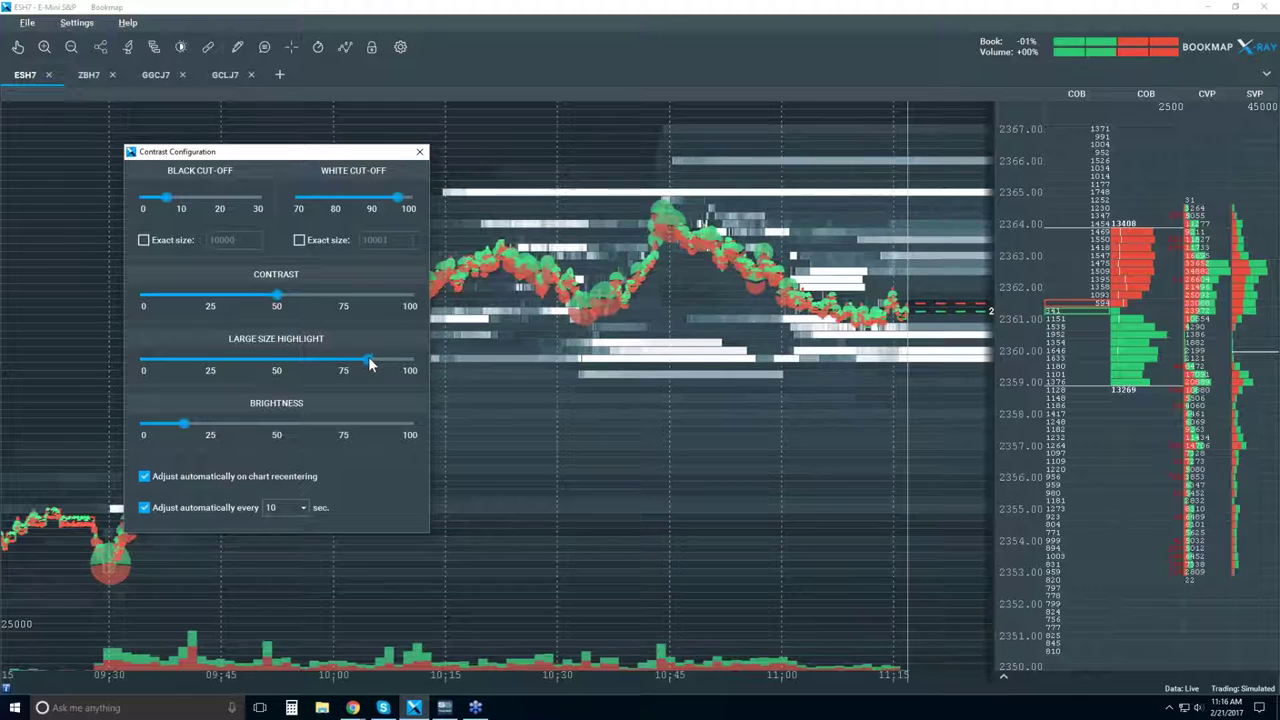
pyautogui.moveTo(281, 302)
pyautogui.mouseDown()
pyautogui.moveTo(299, 297)
pyautogui.moveTo(268, 297)
pyautogui.mouseUp()
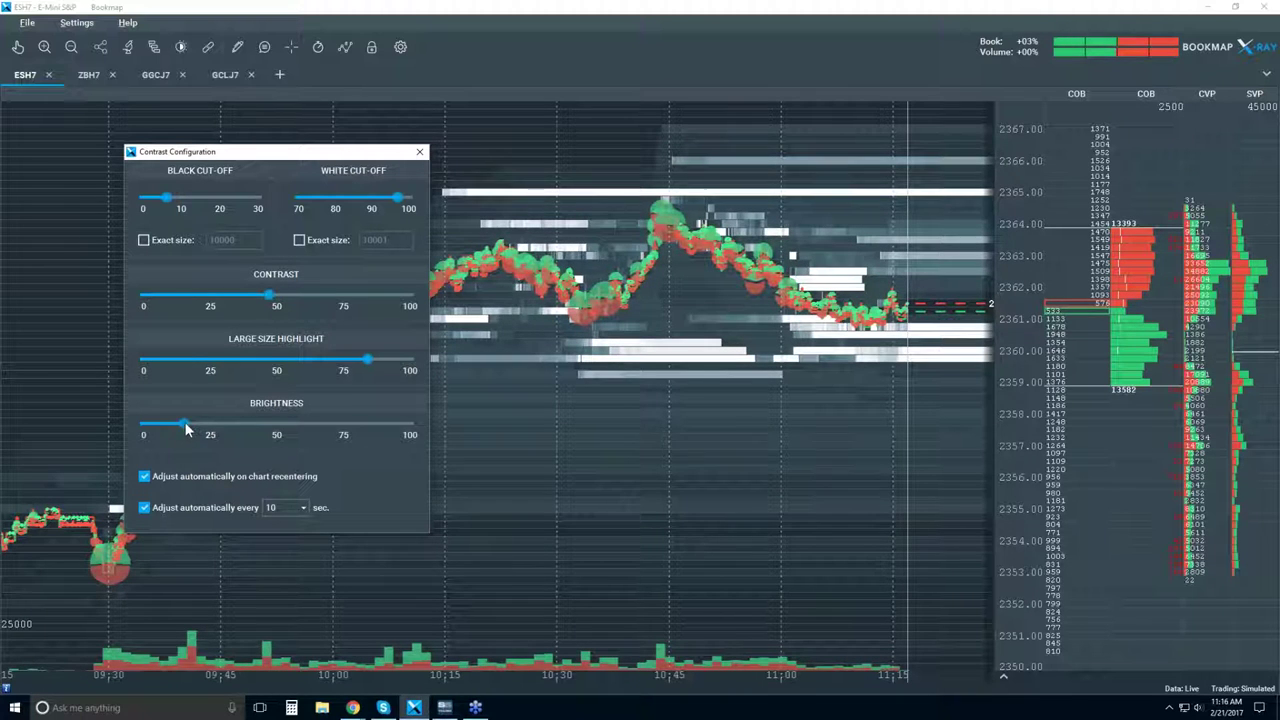
pyautogui.moveTo(185, 424)
pyautogui.mouseDown()
pyautogui.moveTo(196, 426)
pyautogui.moveTo(174, 430)
pyautogui.mouseUp()
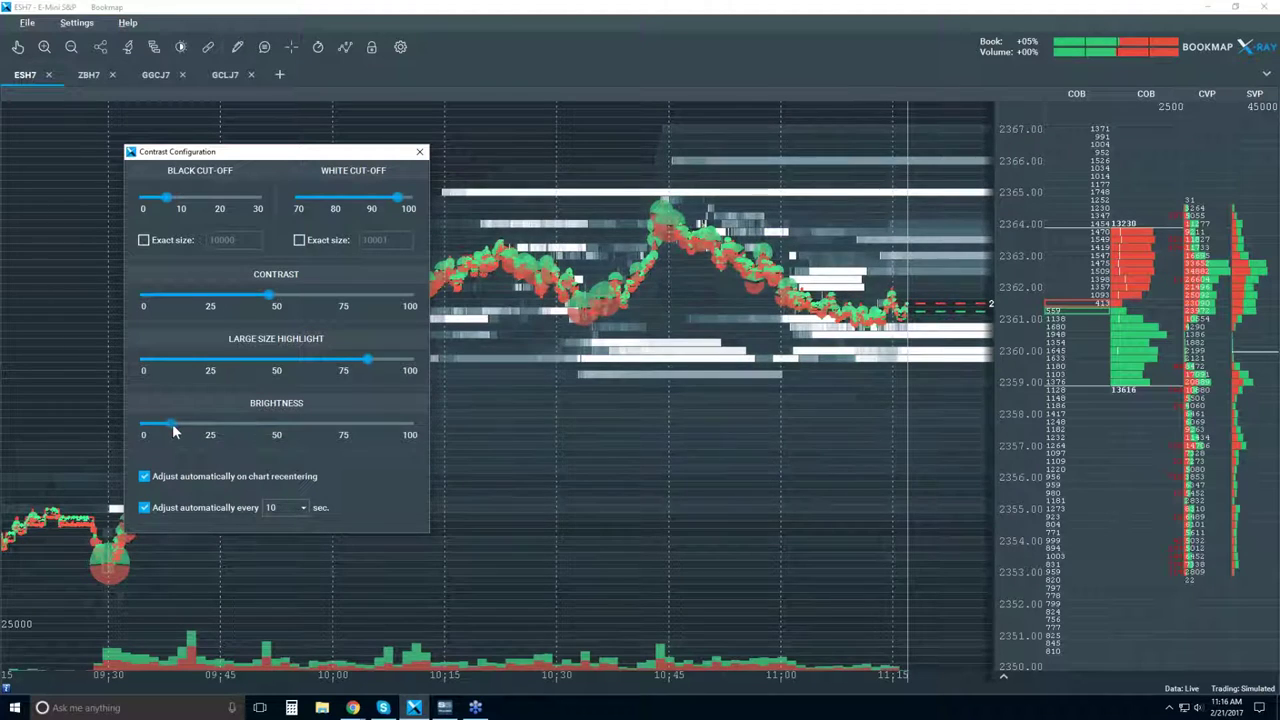
pyautogui.click(420, 155)
# - Expand the indicator pane below the ESH7 chart and make it taller
pyautogui.scroll(2, 806, 266)
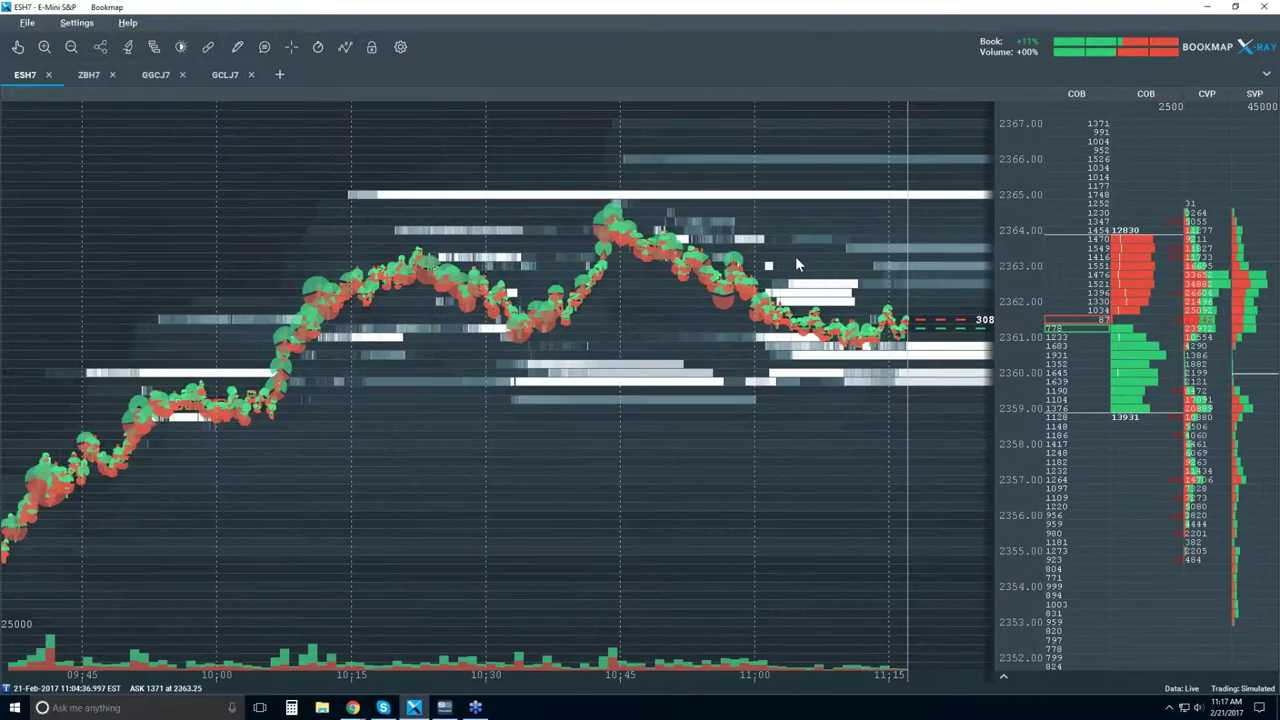
pyautogui.scroll(3, 794, 254)
pyautogui.scroll(-2, 786, 256)
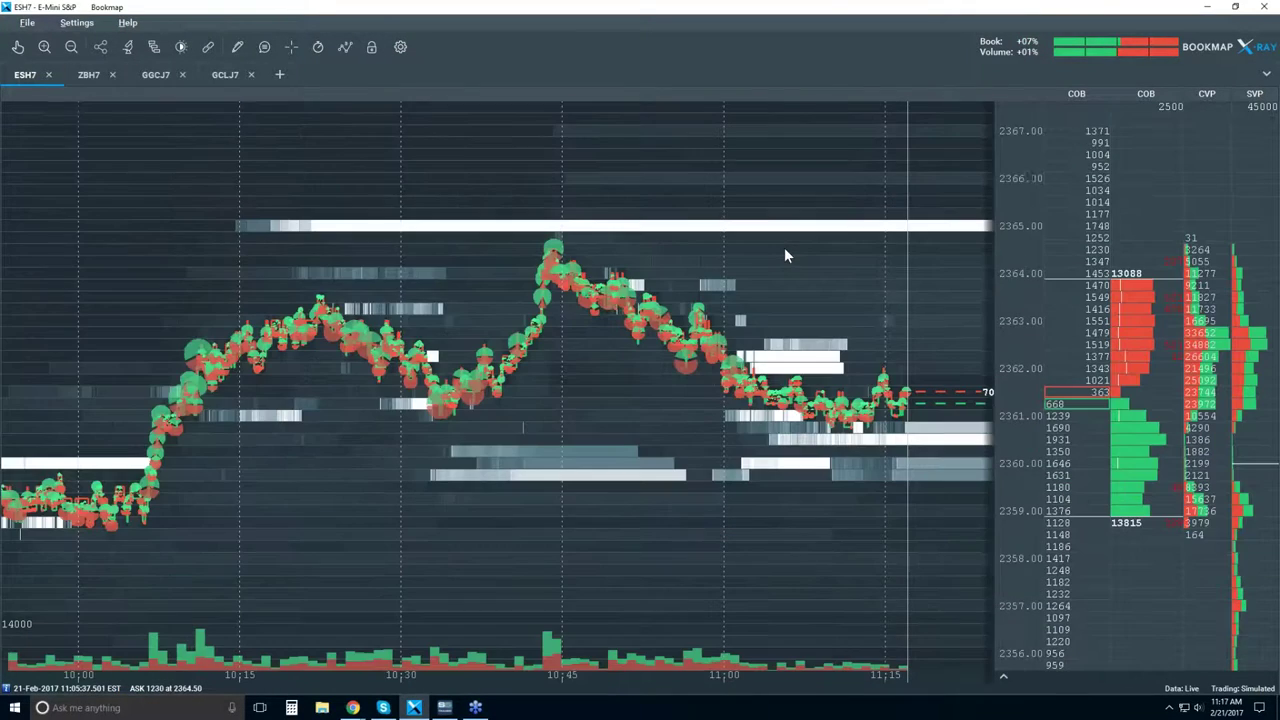
pyautogui.scroll(-1, 784, 255)
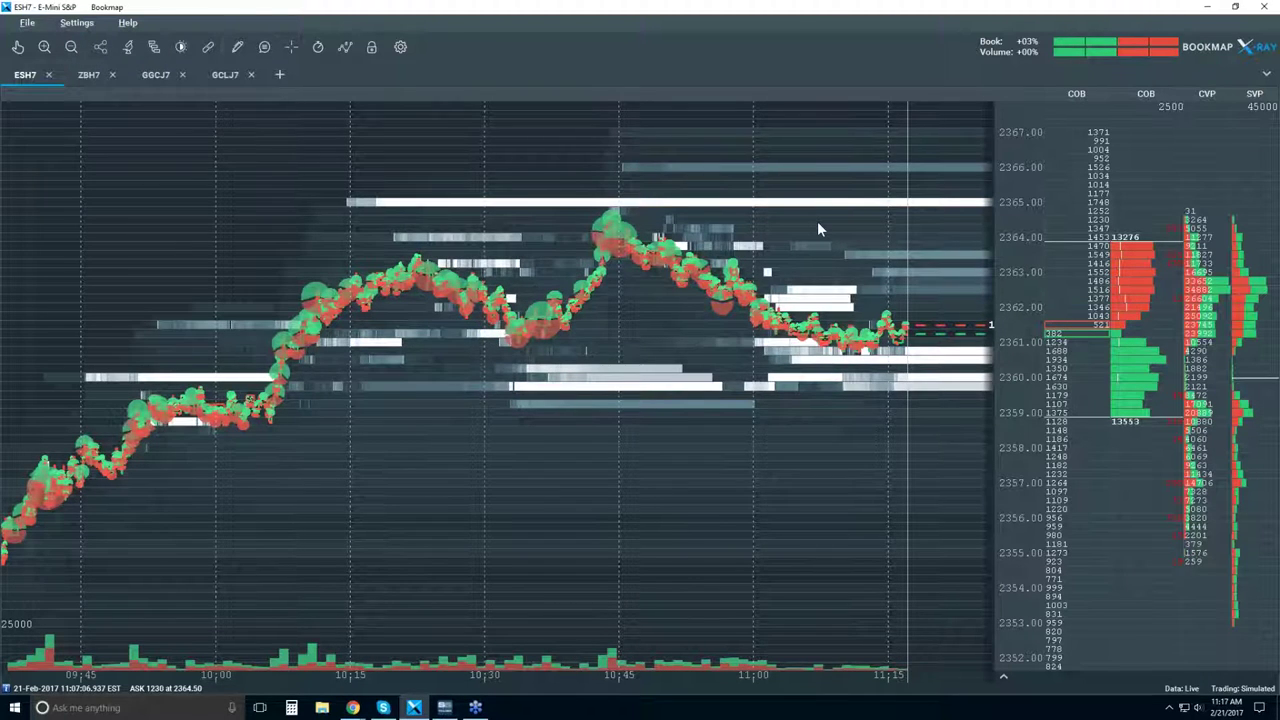
pyautogui.scroll(2, 817, 224)
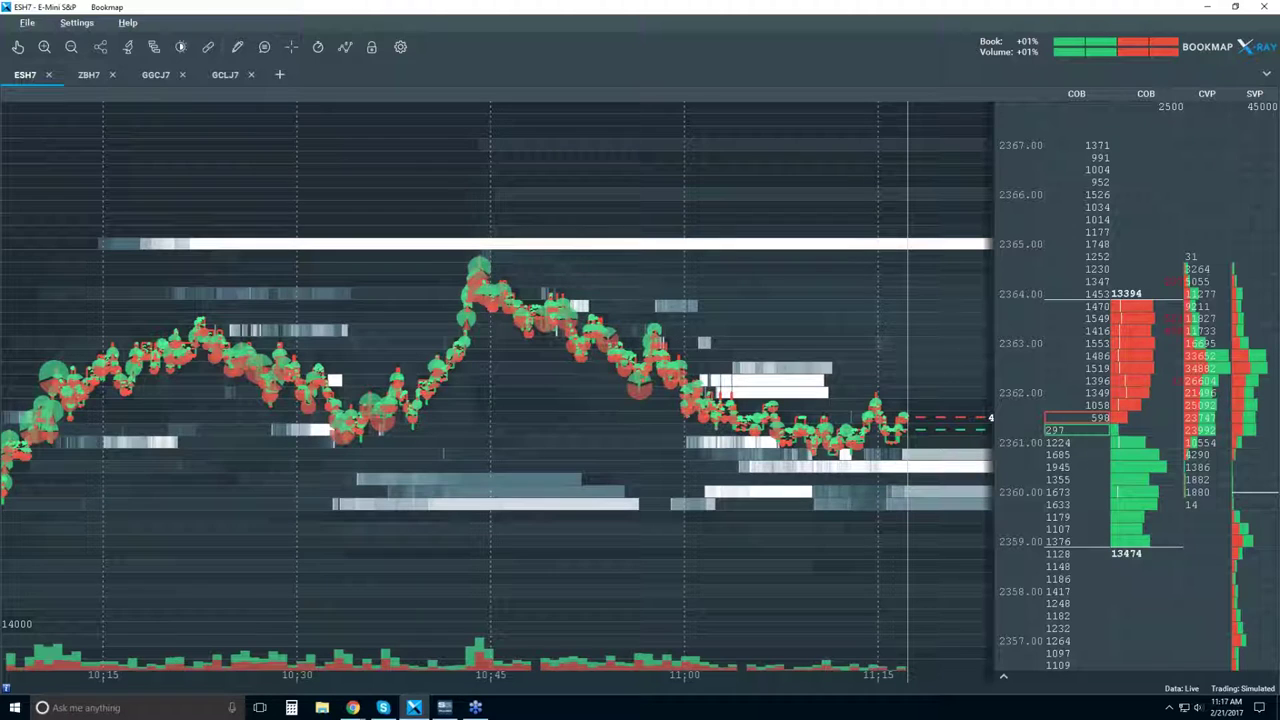
pyautogui.click(1003, 681)
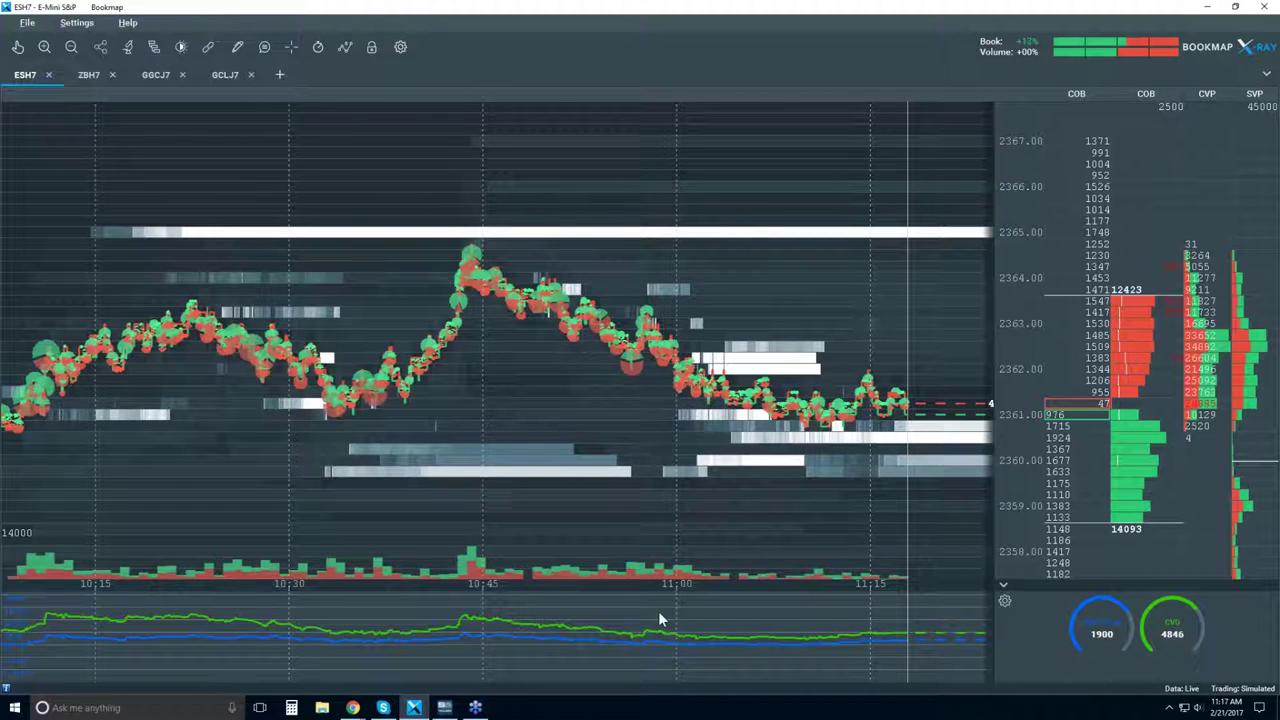
pyautogui.moveTo(665, 592); pyautogui.dragTo(665, 547)
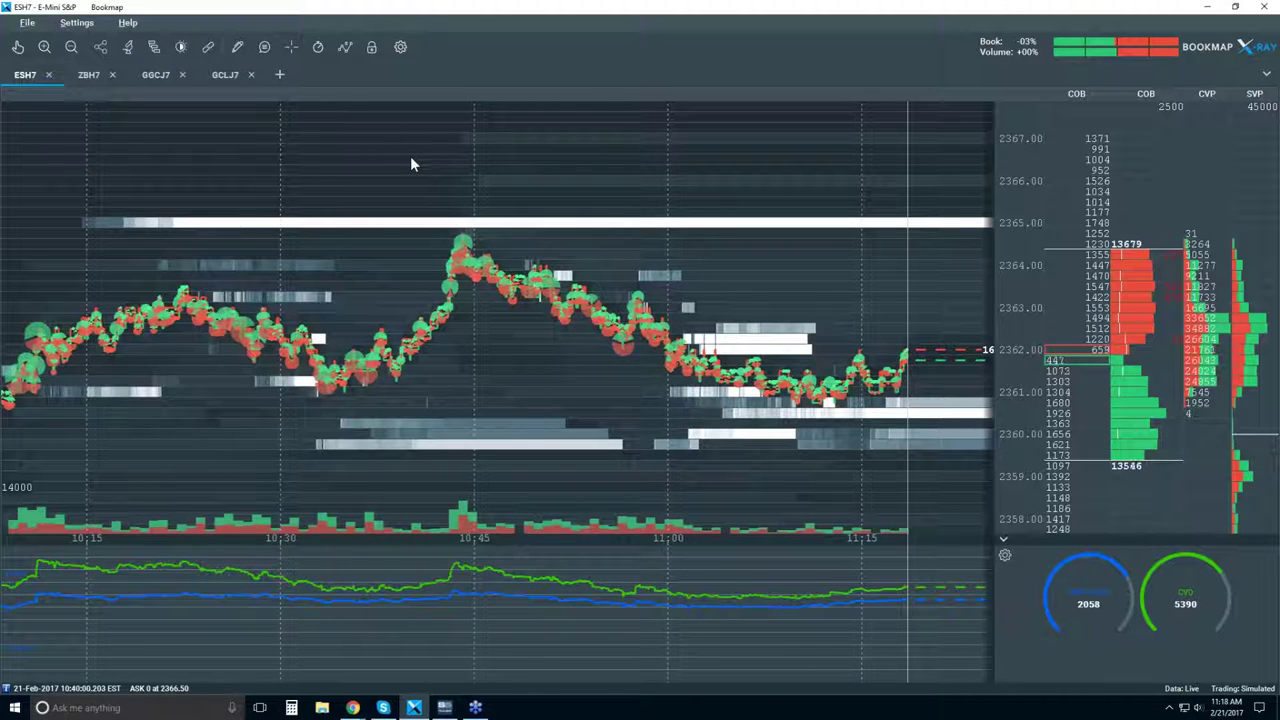
# - Insert another current order book column next to the bar column, and open the format options clear of the order book columns
pyautogui.rightClick(1133, 175)
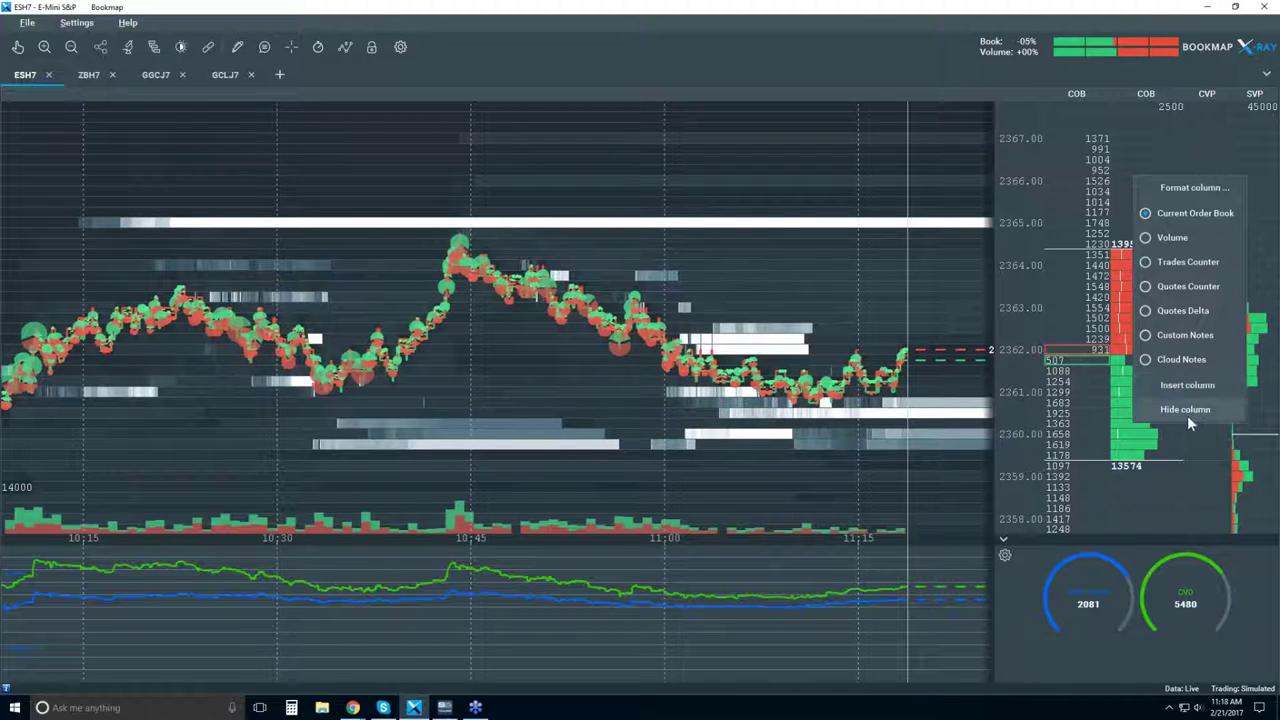
pyautogui.click(1189, 385)
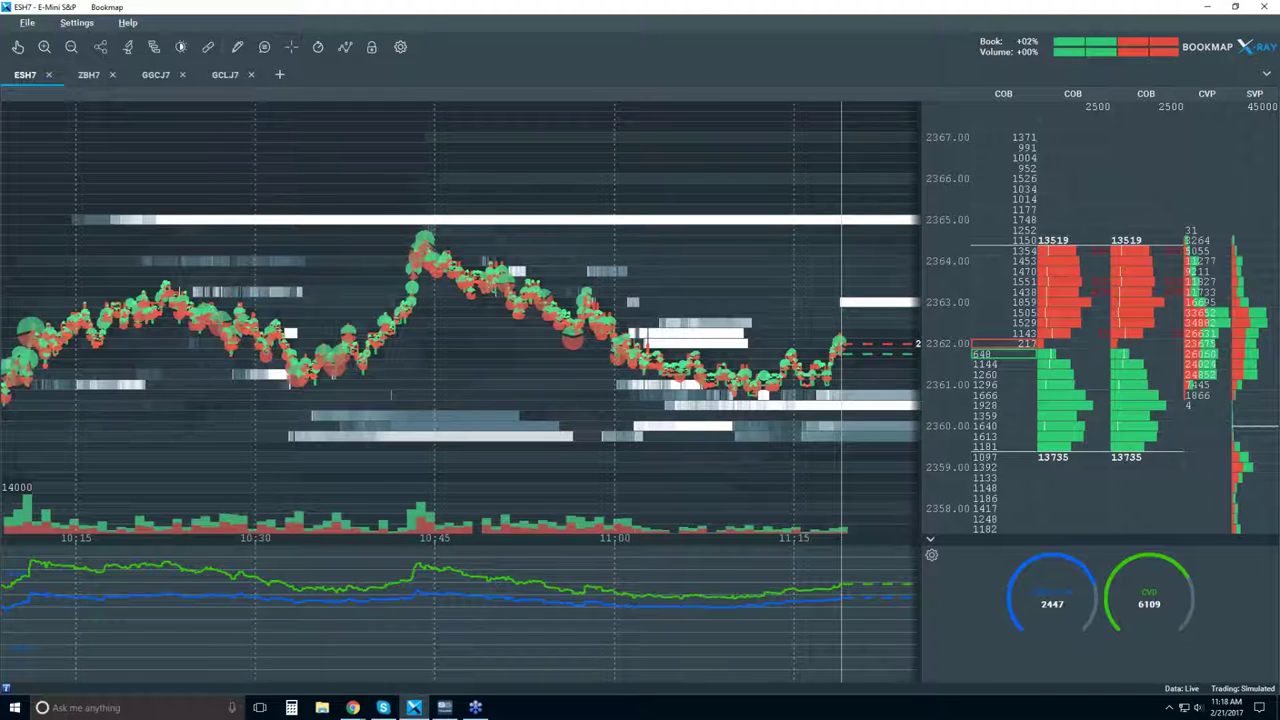
pyautogui.rightClick(1145, 203)
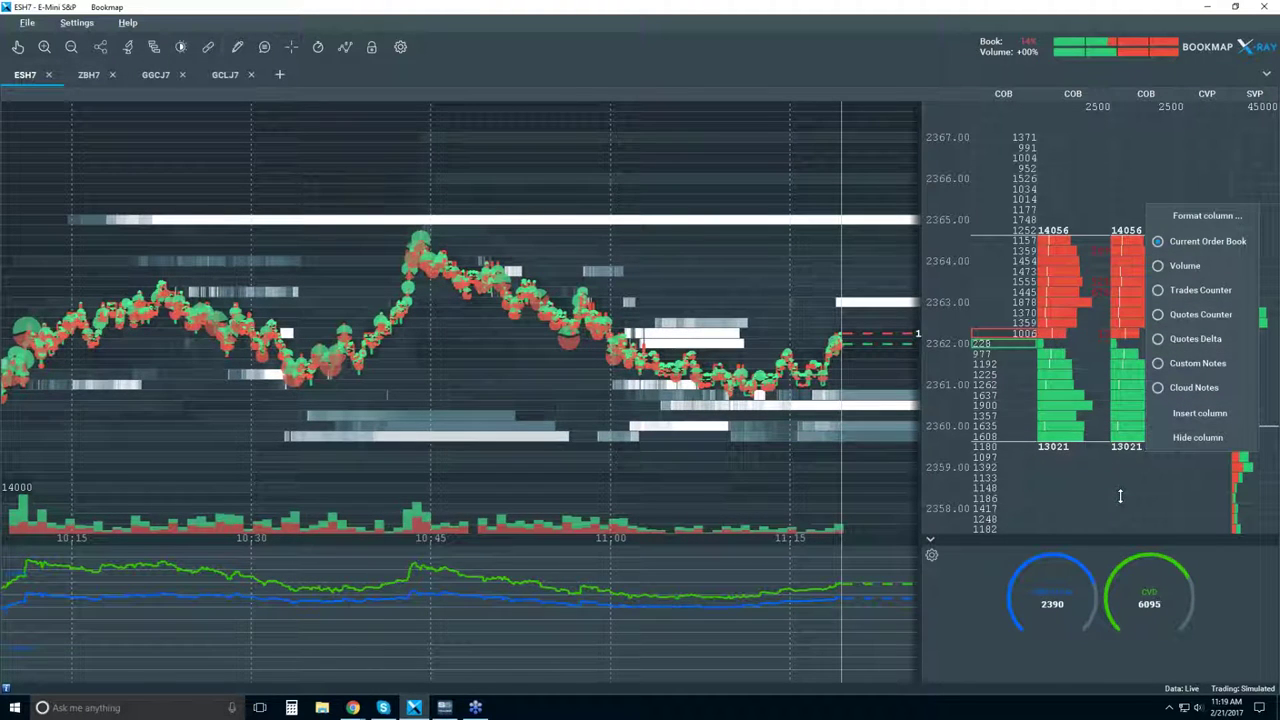
pyautogui.click(1211, 215)
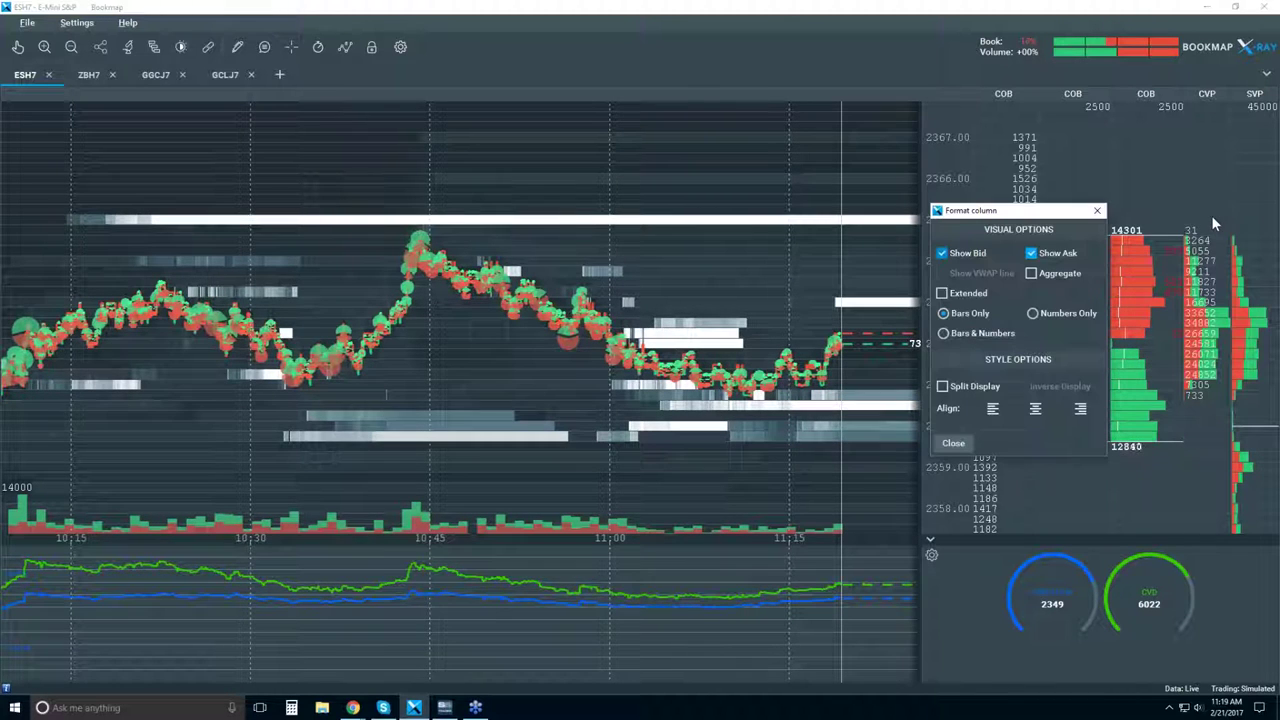
pyautogui.moveTo(1030, 210); pyautogui.dragTo(865, 184)
# - Give the duplicated order book column a split, inverse display and show it as numbers only
pyautogui.click(805, 360)
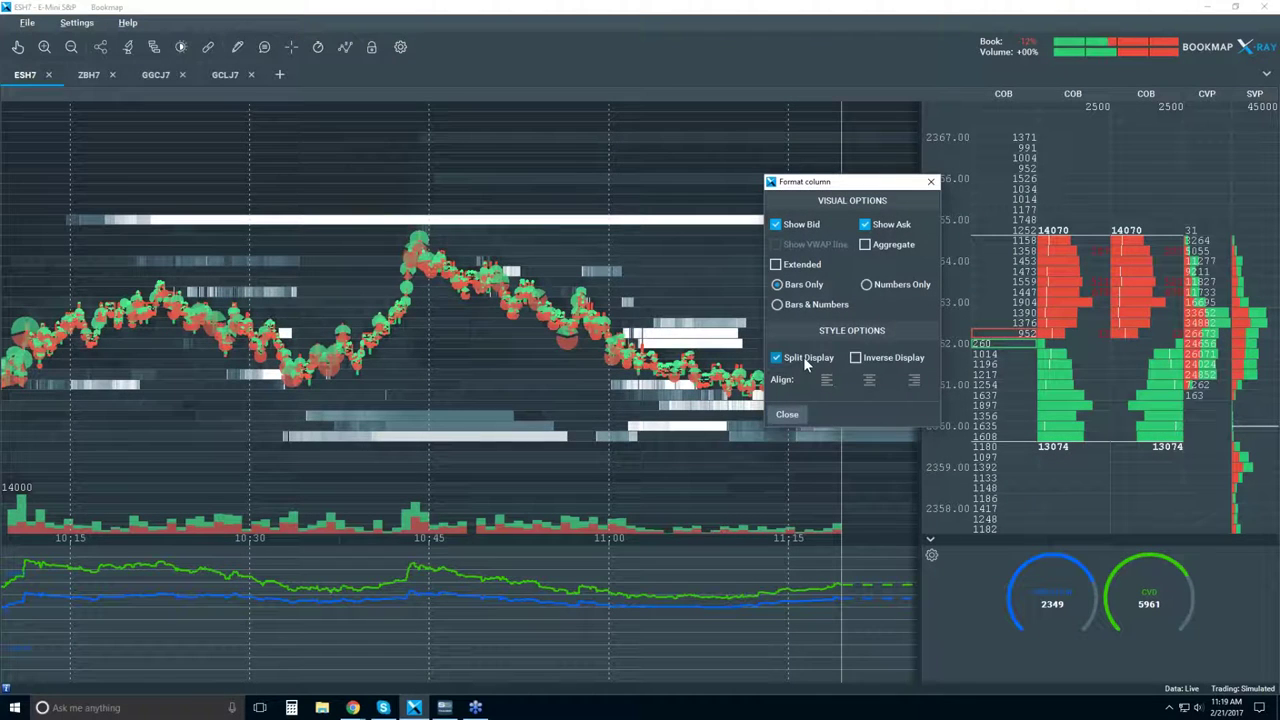
pyautogui.click(857, 358)
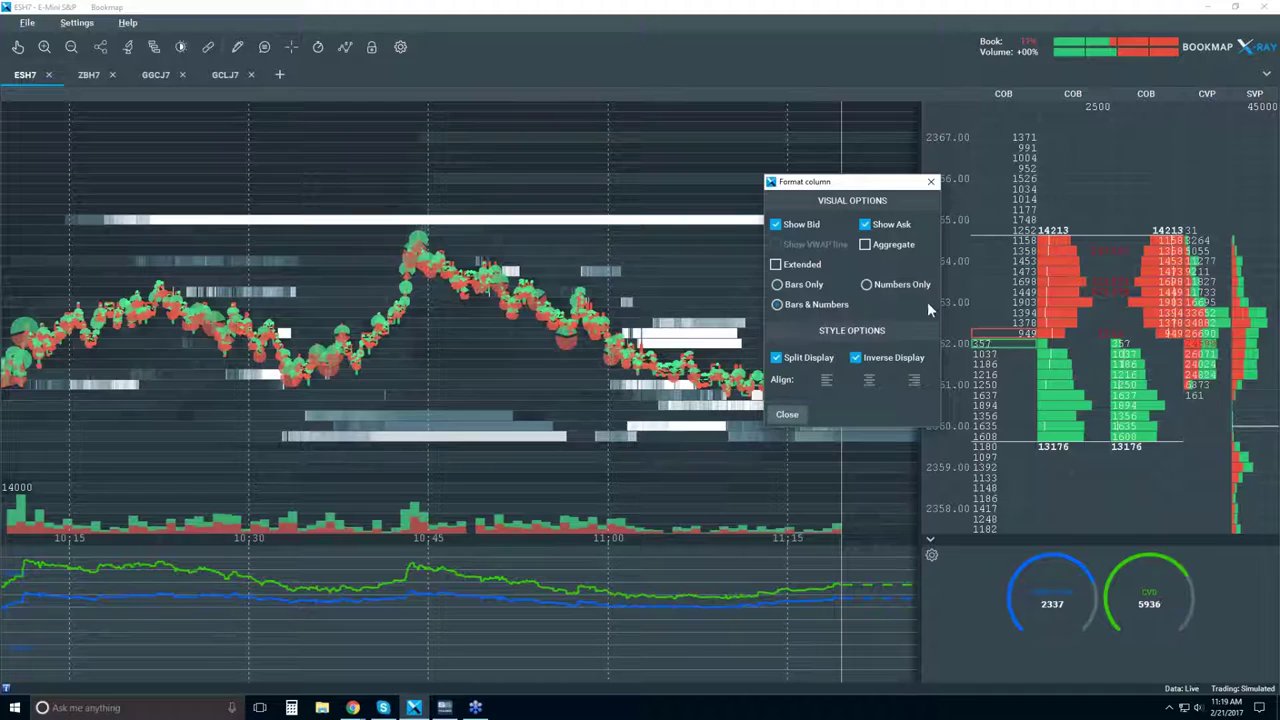
pyautogui.click(899, 285)
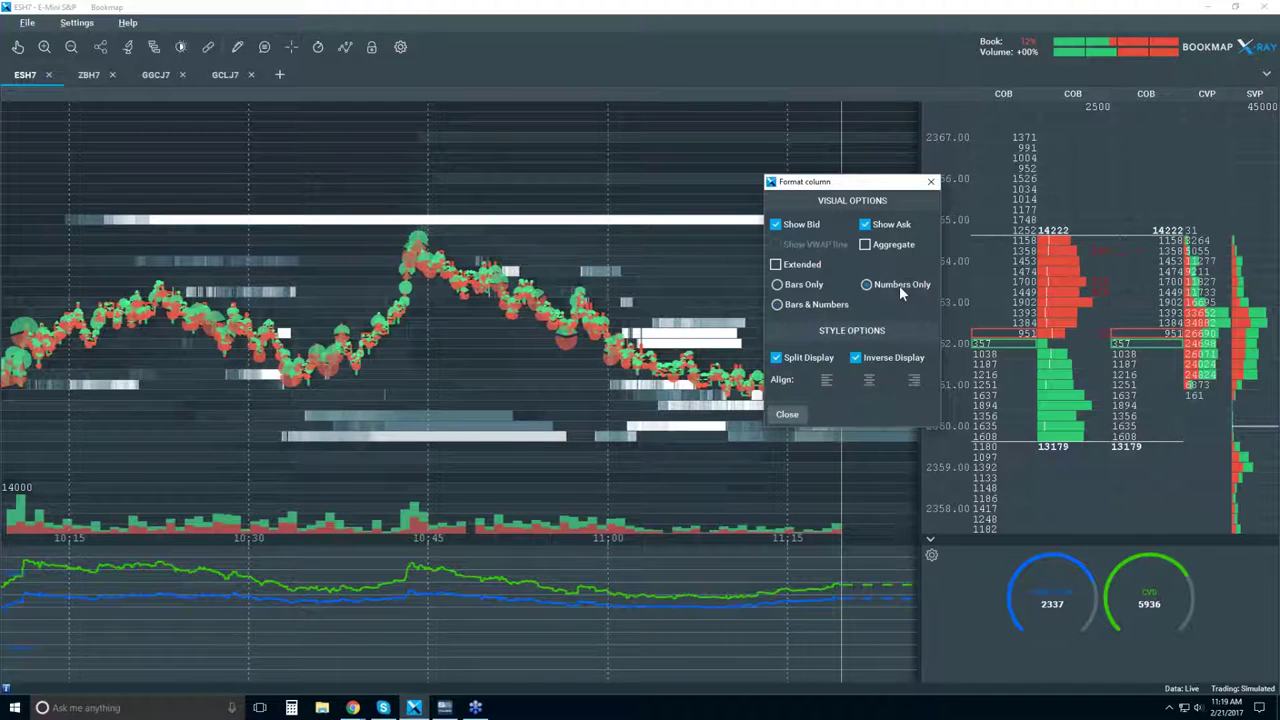
# - Try the Extended option on the duplicated column, and toggle its ask and bid sides off and on again
pyautogui.click(803, 264)
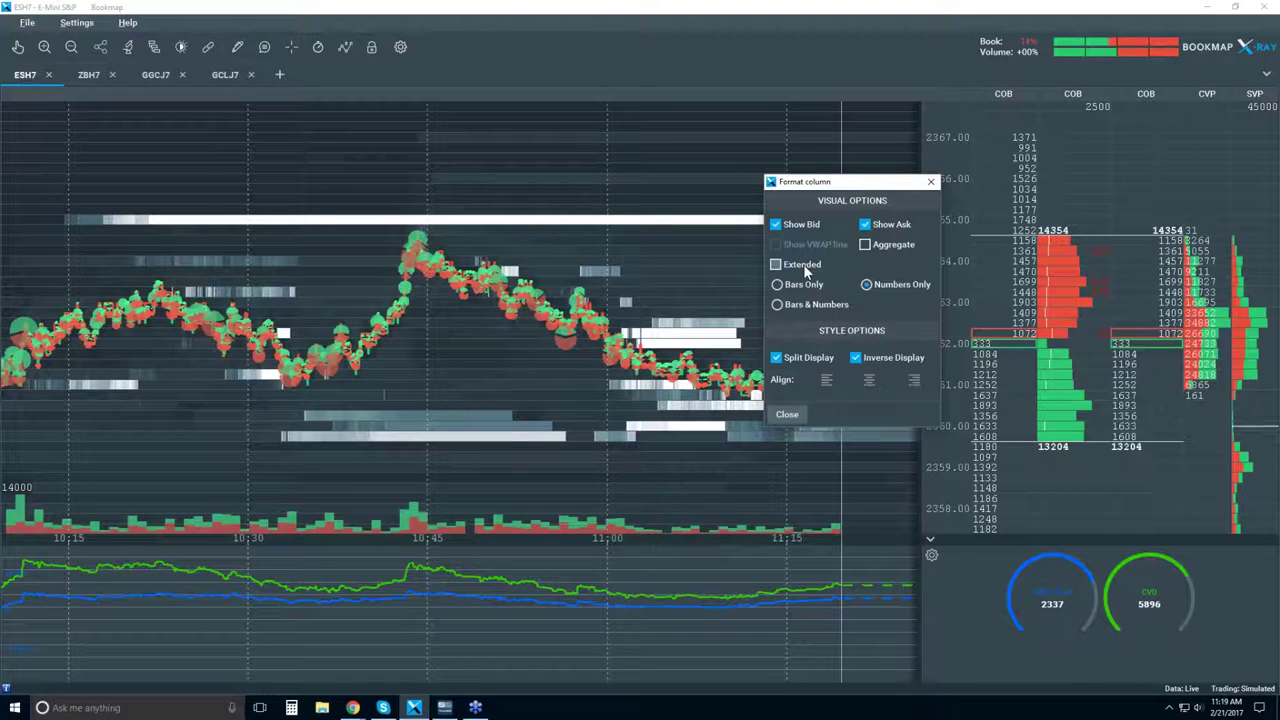
pyautogui.click(803, 264)
pyautogui.click(892, 226)
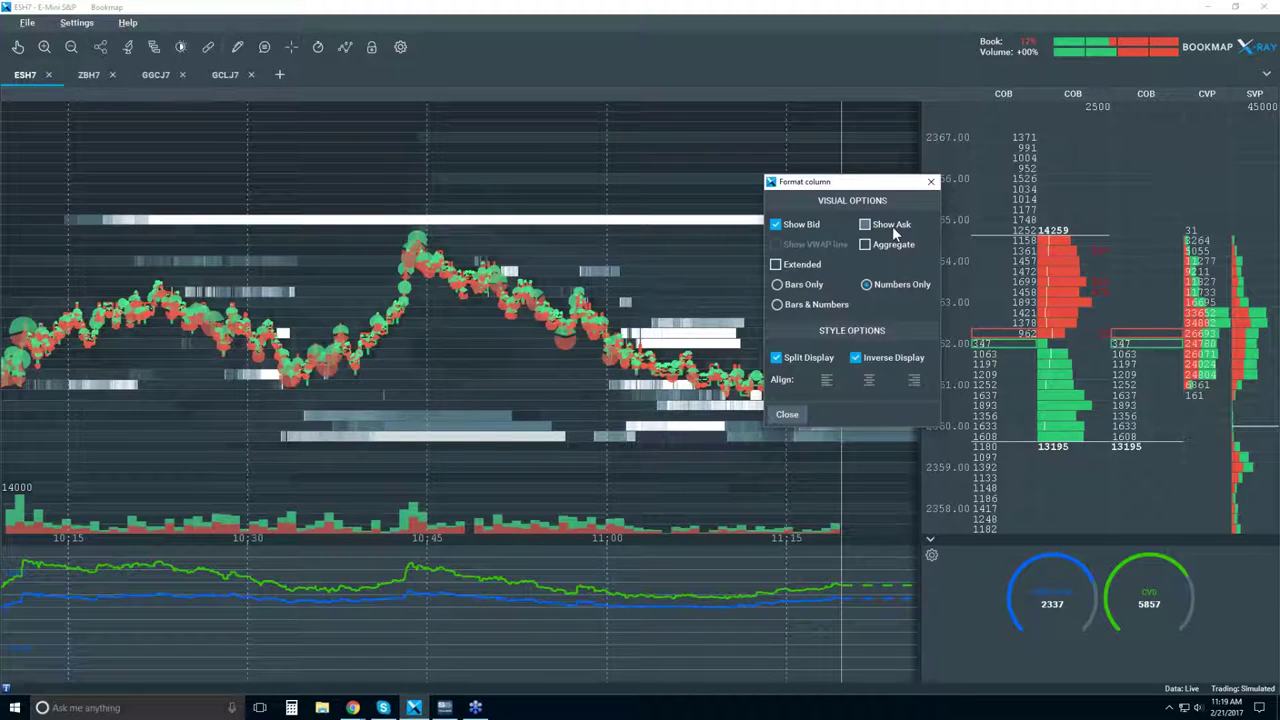
pyautogui.click(895, 229)
pyautogui.click(794, 222)
pyautogui.click(794, 222)
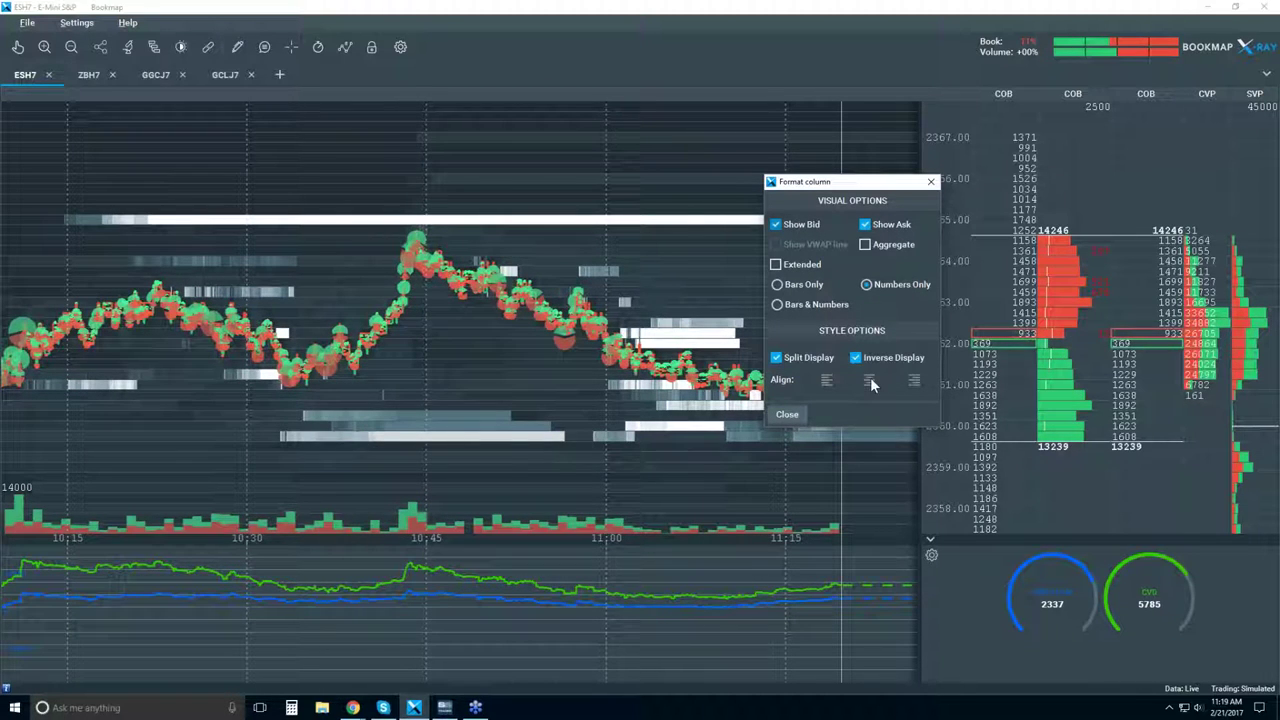
# - Turn off the column's split display, try the right and centre alignments, settle on left alignment and close the formatting options
pyautogui.click(826, 380)
pyautogui.click(804, 356)
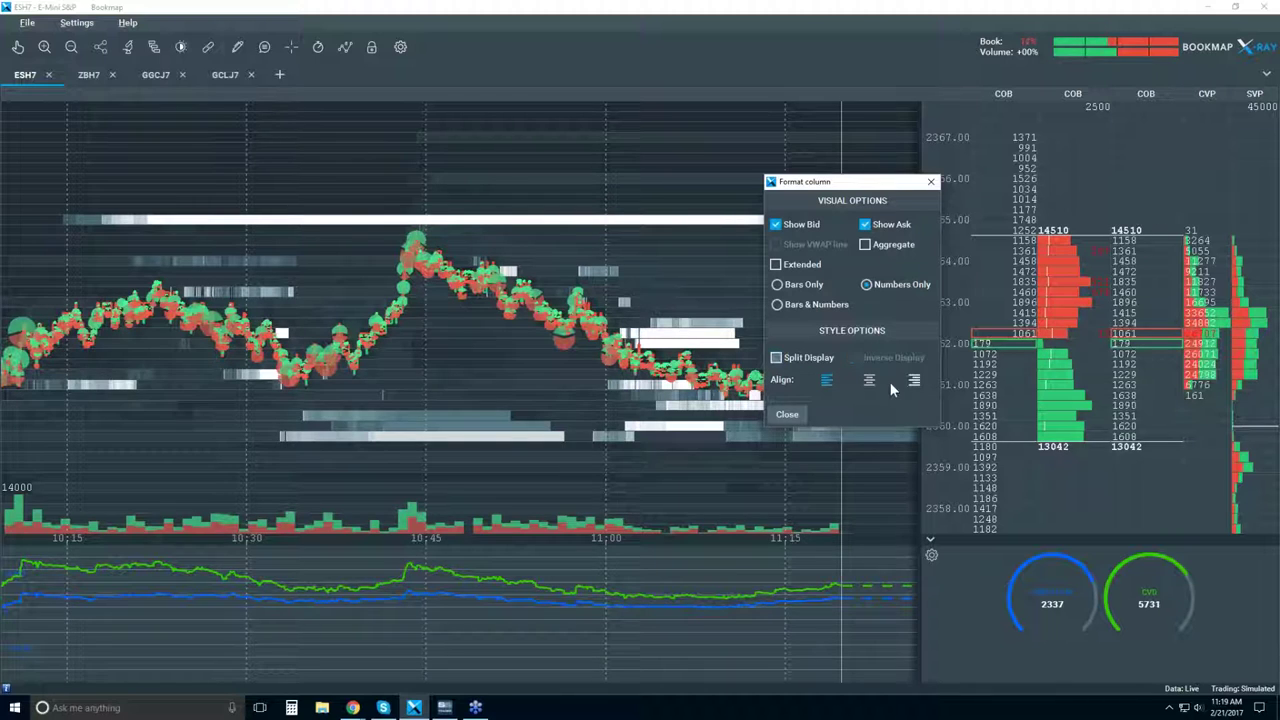
pyautogui.click(912, 380)
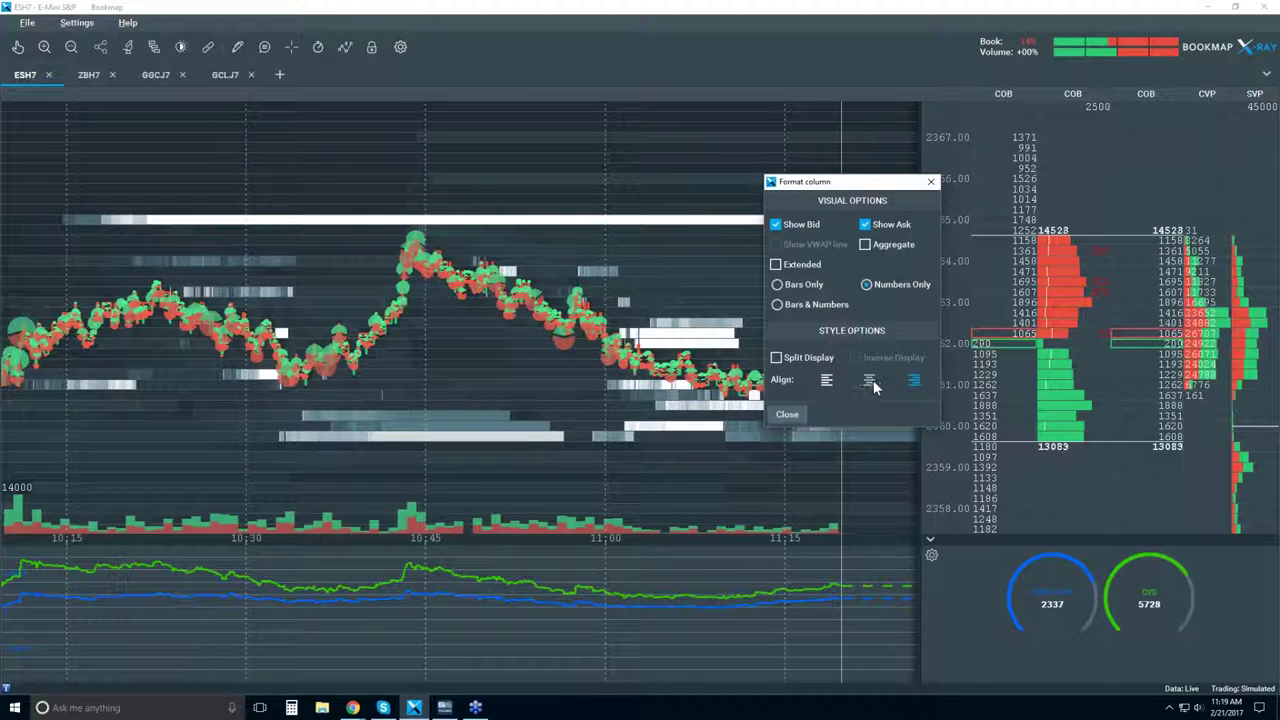
pyautogui.click(870, 380)
pyautogui.click(836, 379)
pyautogui.click(930, 181)
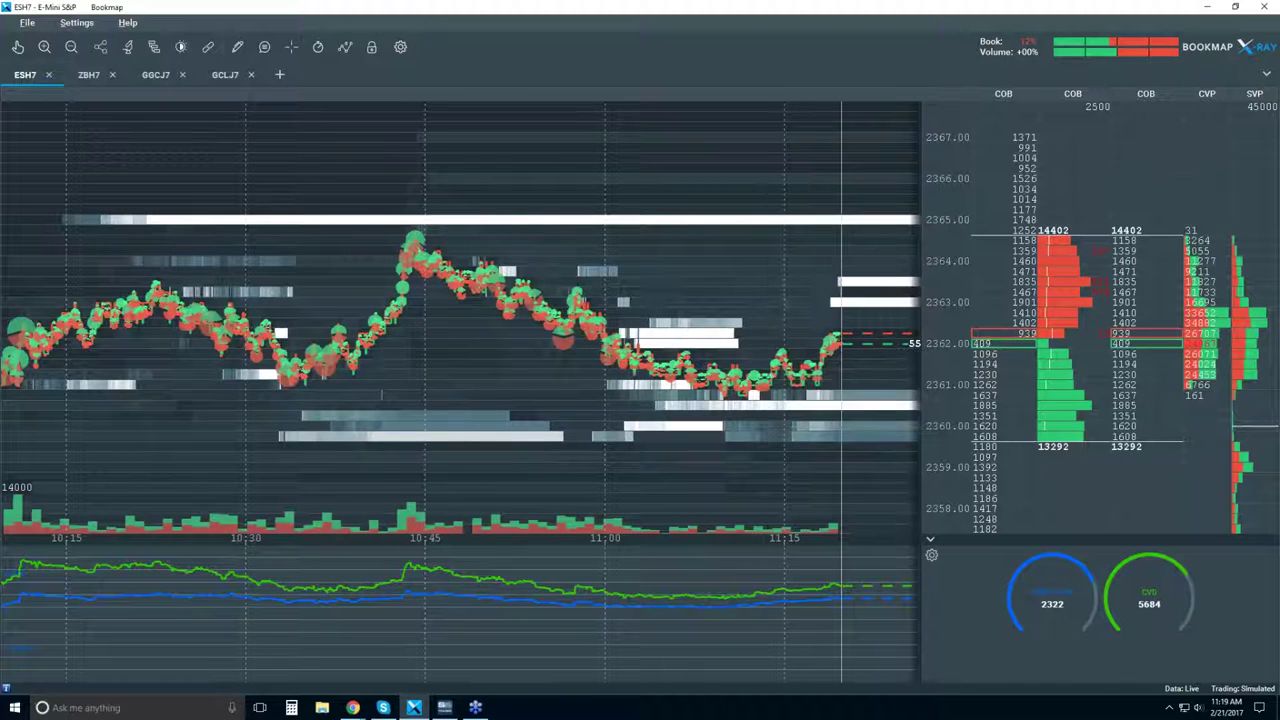
# - Hide the numbers-only duplicate of the order book column
pyautogui.rightClick(1155, 185)
pyautogui.click(1206, 417)
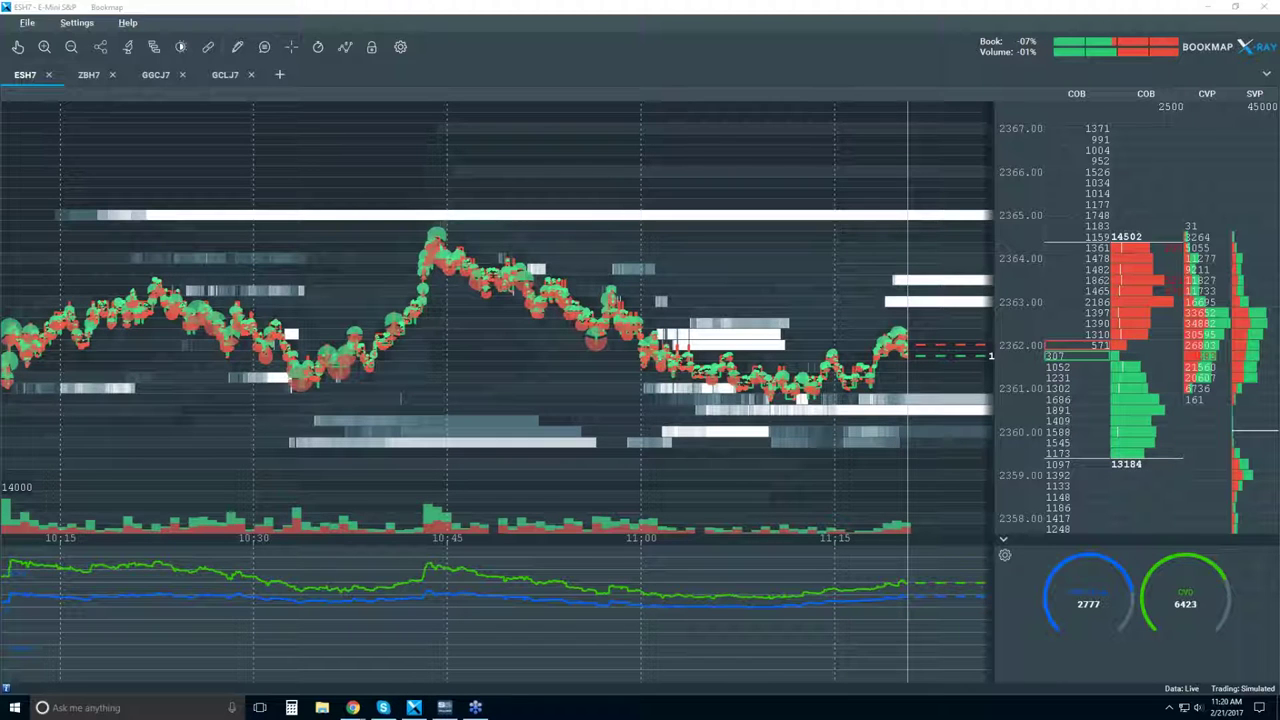
# - Compare the whole-session ESH7 chart with the recent price action at the five-minute time scale
pyautogui.scroll(-3, 765, 259)
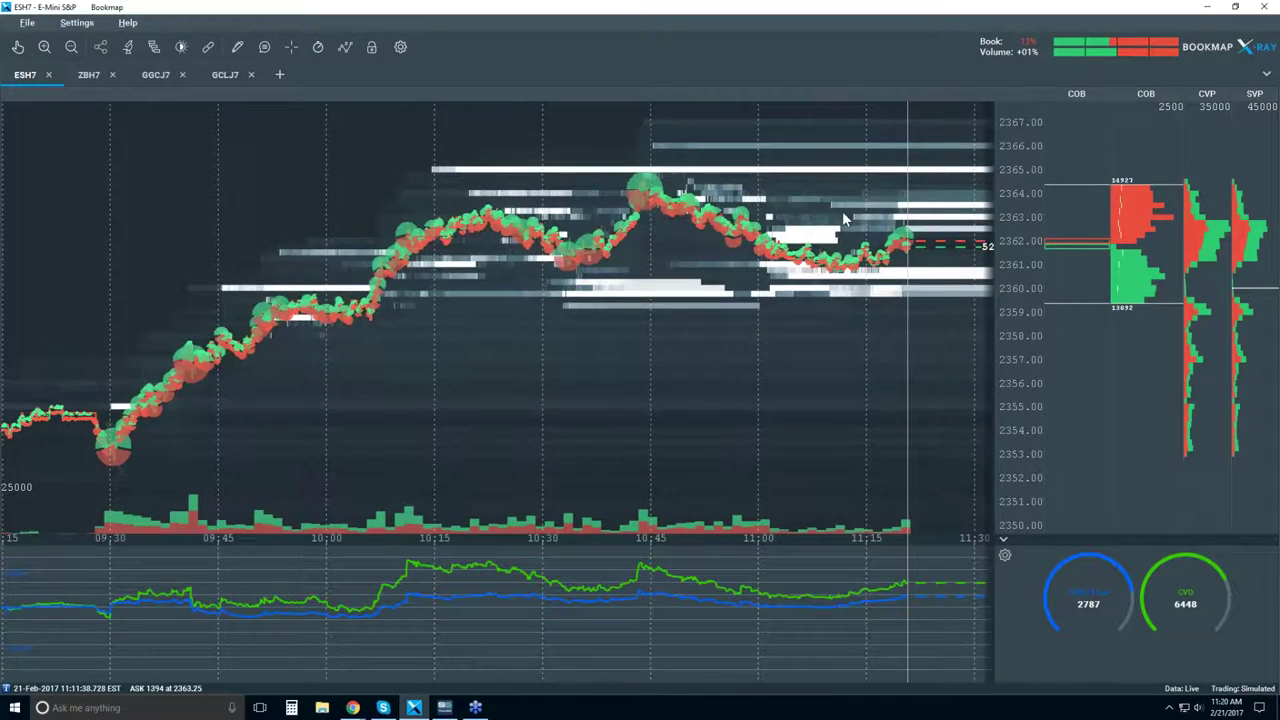
pyautogui.scroll(3, 842, 212)
pyautogui.scroll(2, 843, 215)
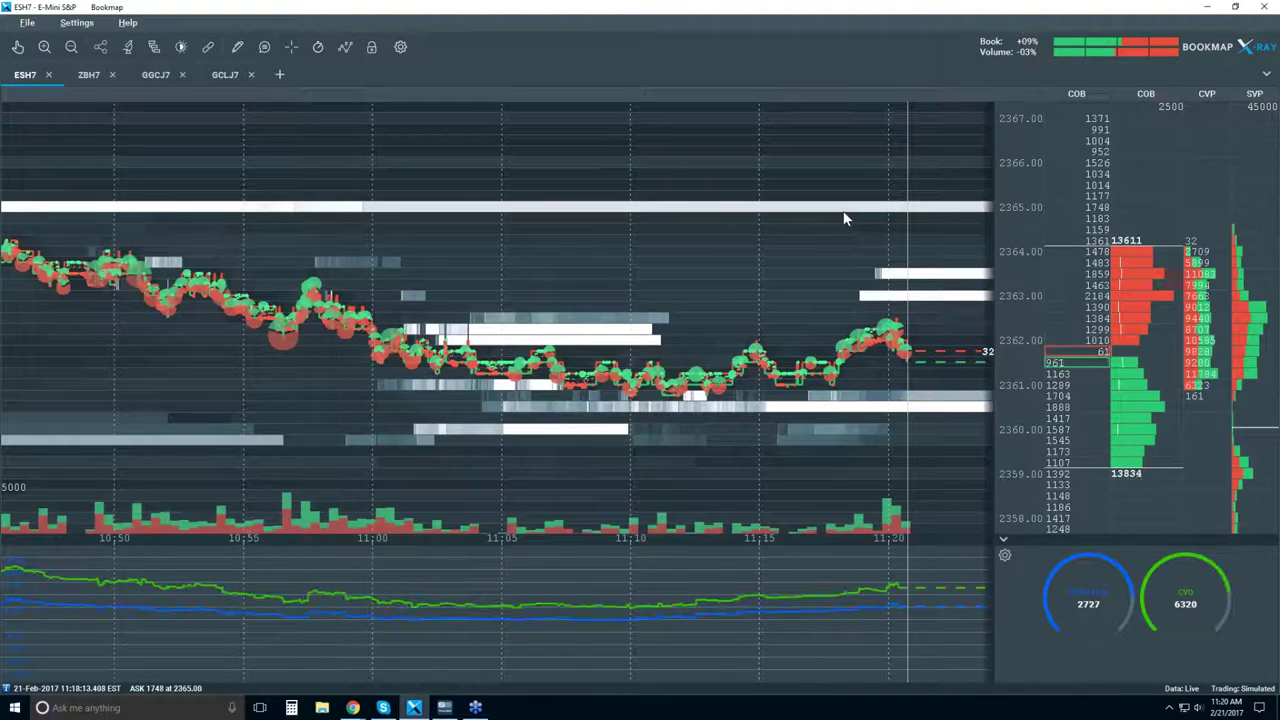
# - Restore the Bookmap window to partial size, bring the separate price charts forward and enlarge the 30-minute ES chart window
pyautogui.click(1235, 6)
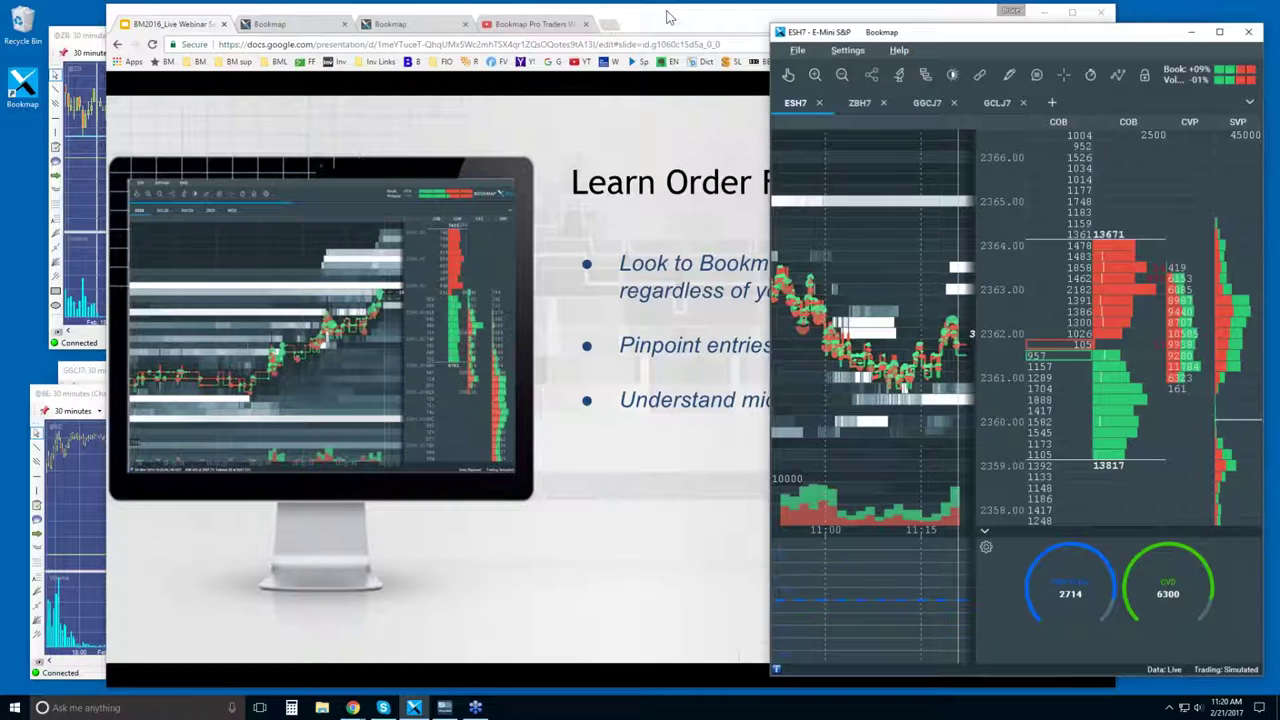
pyautogui.click(69, 58)
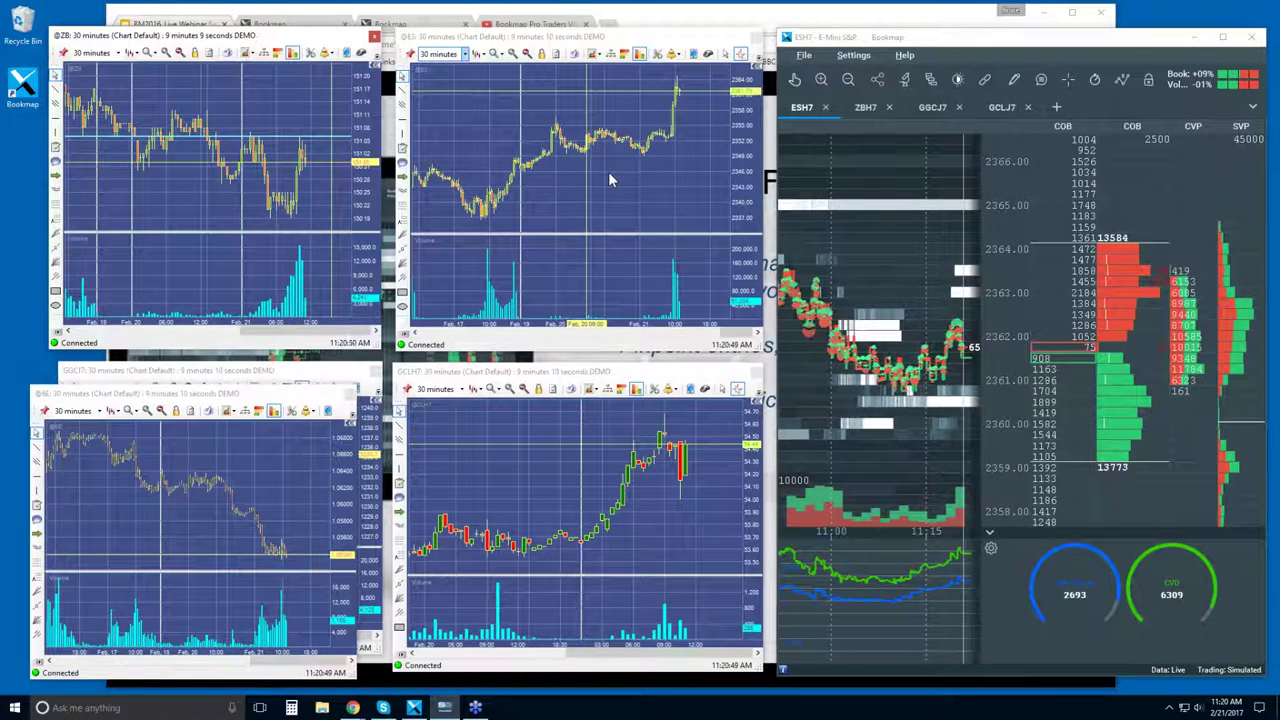
pyautogui.scroll(2, 659, 130)
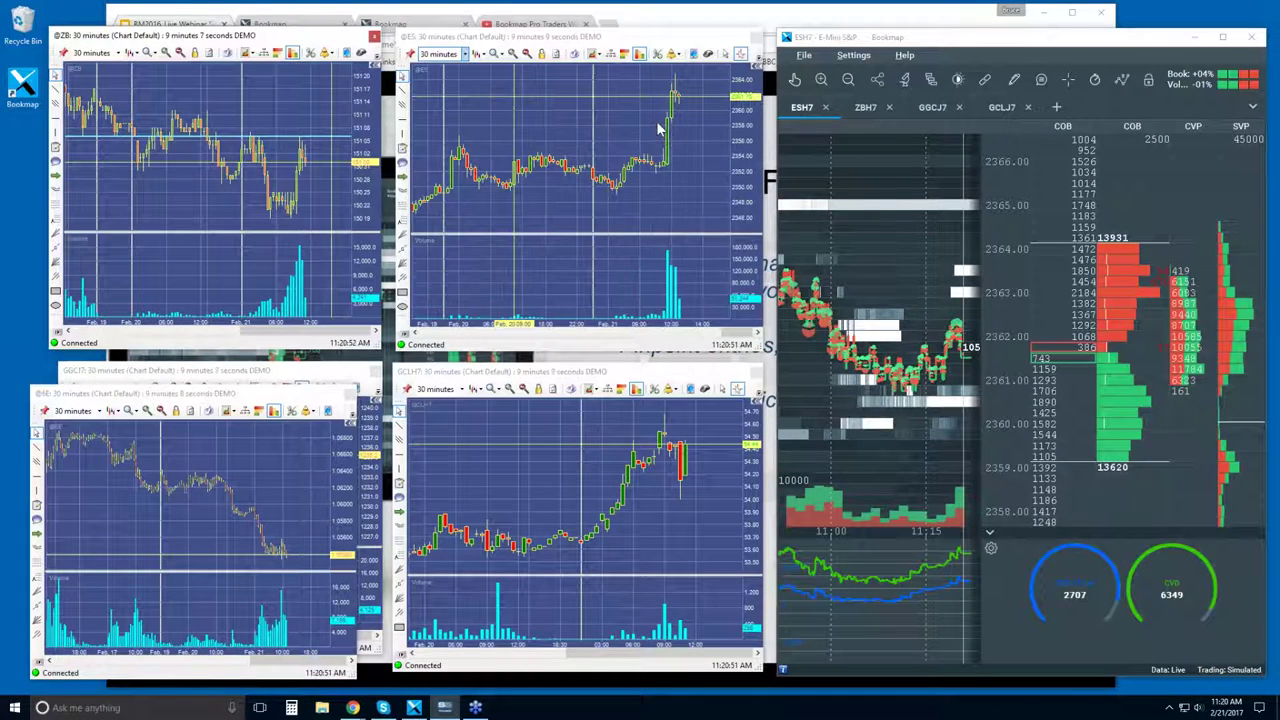
pyautogui.scroll(2, 659, 130)
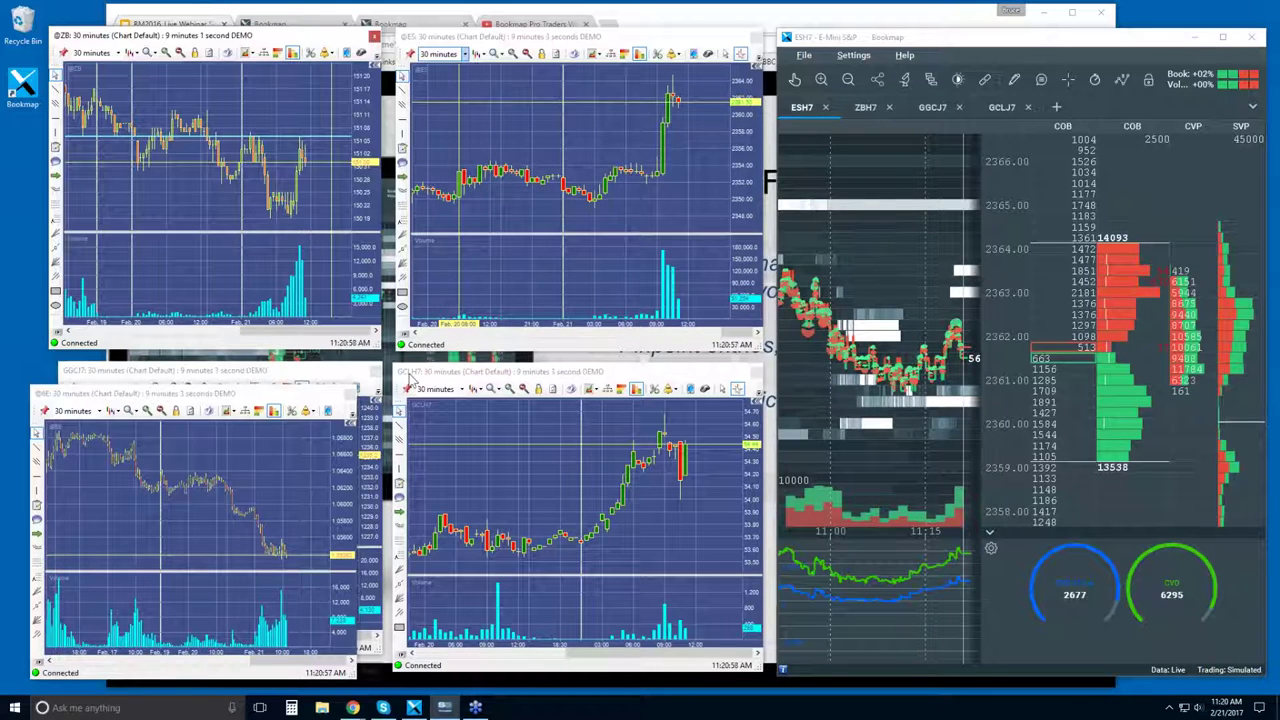
pyautogui.moveTo(399, 344); pyautogui.dragTo(4, 642)
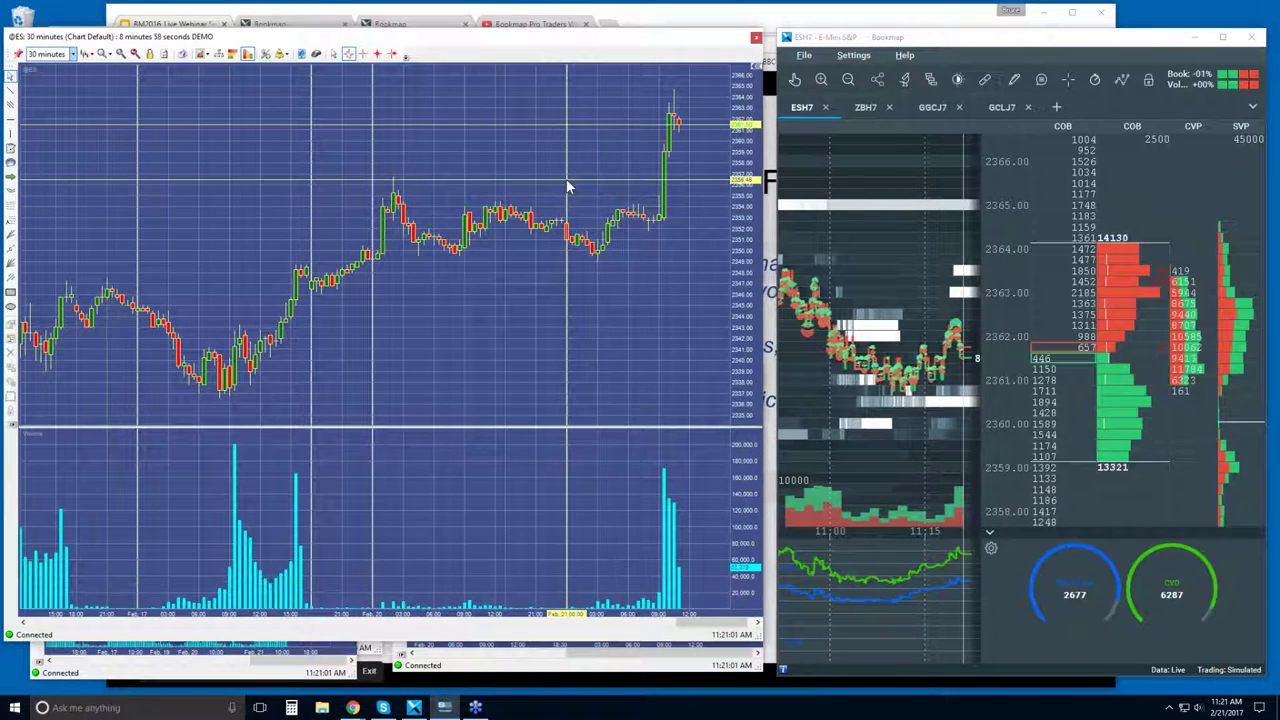
# - Draw a rising trendline on the 30-minute ES chart from the early February low beneath the following lows
pyautogui.scroll(3, 360, 163)
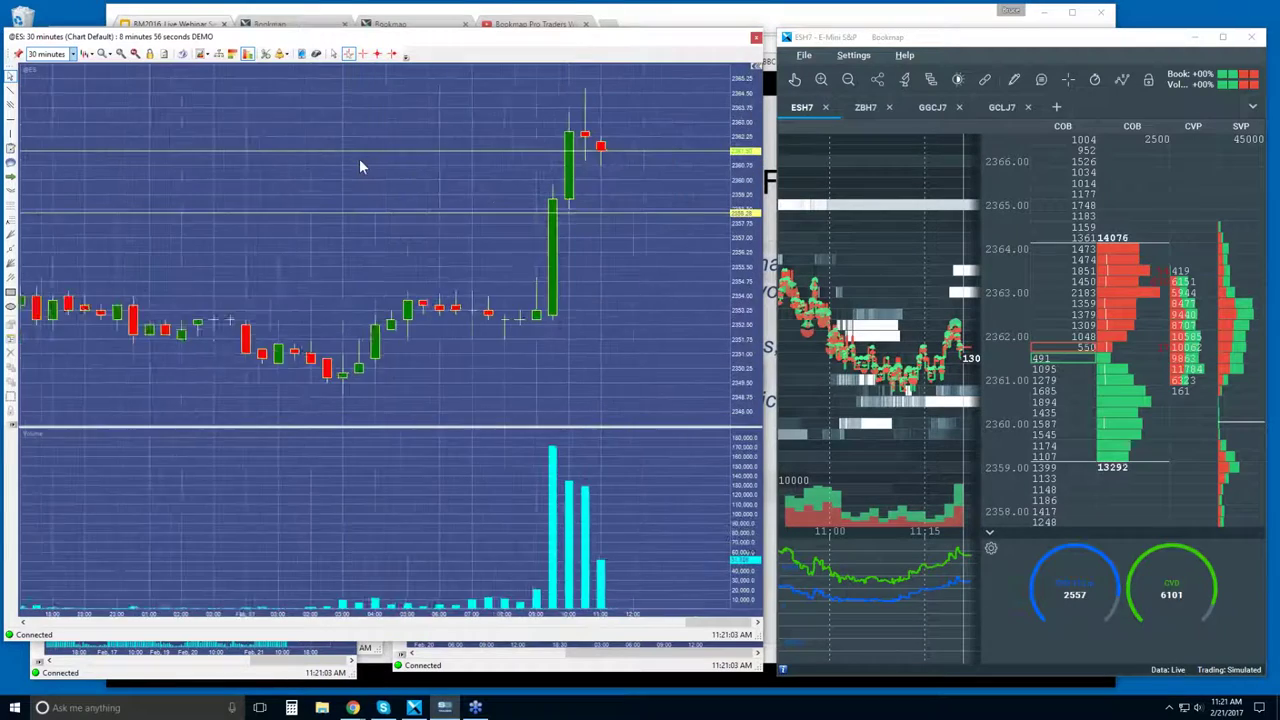
pyautogui.scroll(-4, 360, 163)
pyautogui.scroll(-5, 360, 166)
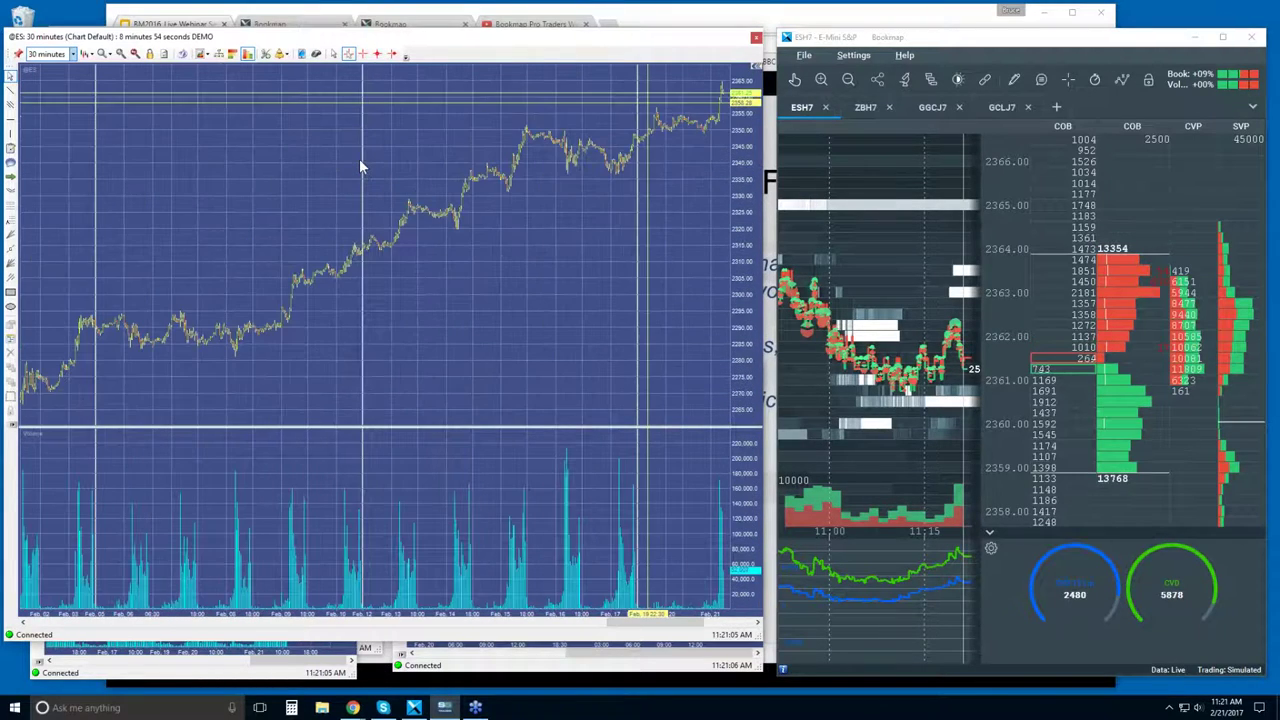
pyautogui.scroll(-2, 394, 215)
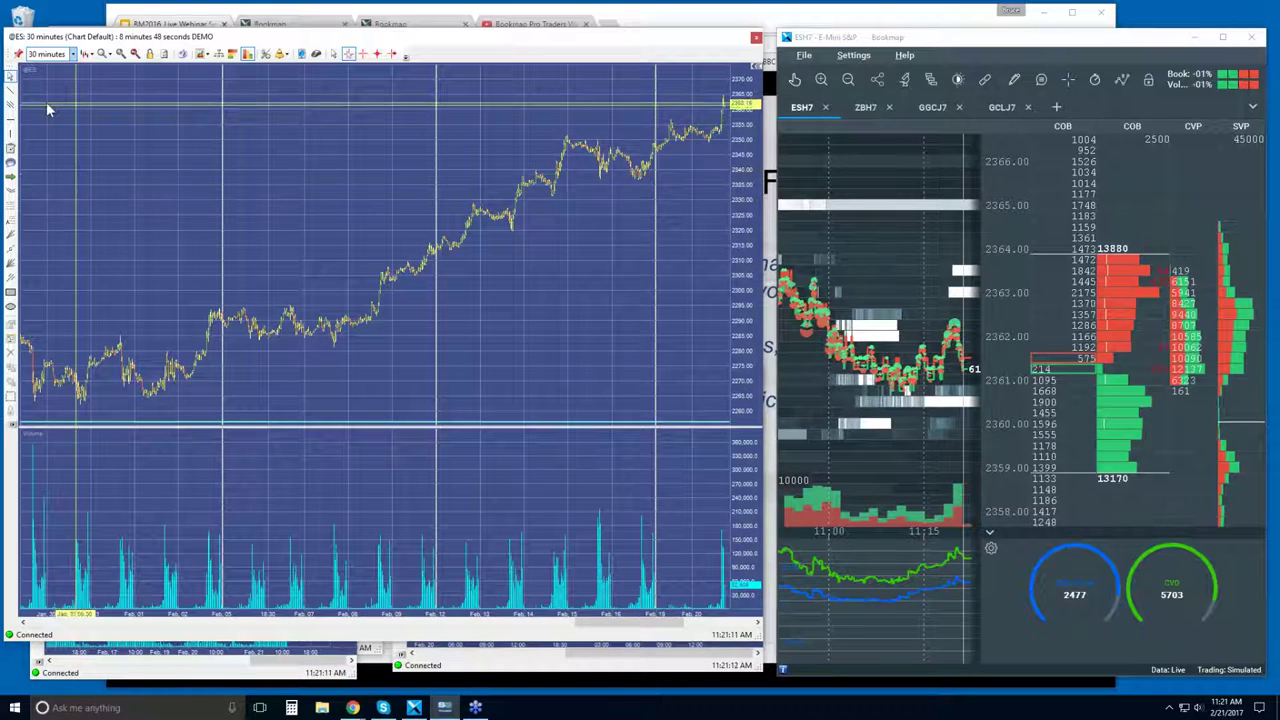
pyautogui.click(12, 90)
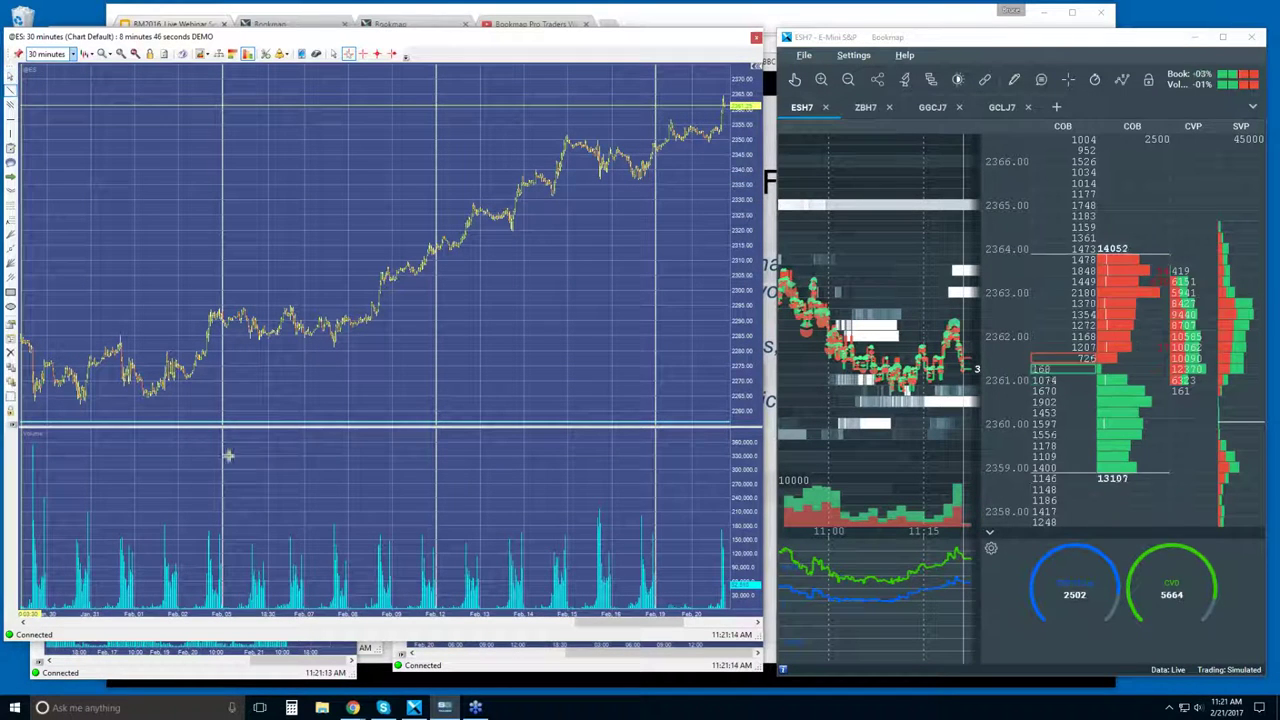
pyautogui.click(150, 395)
pyautogui.click(385, 336)
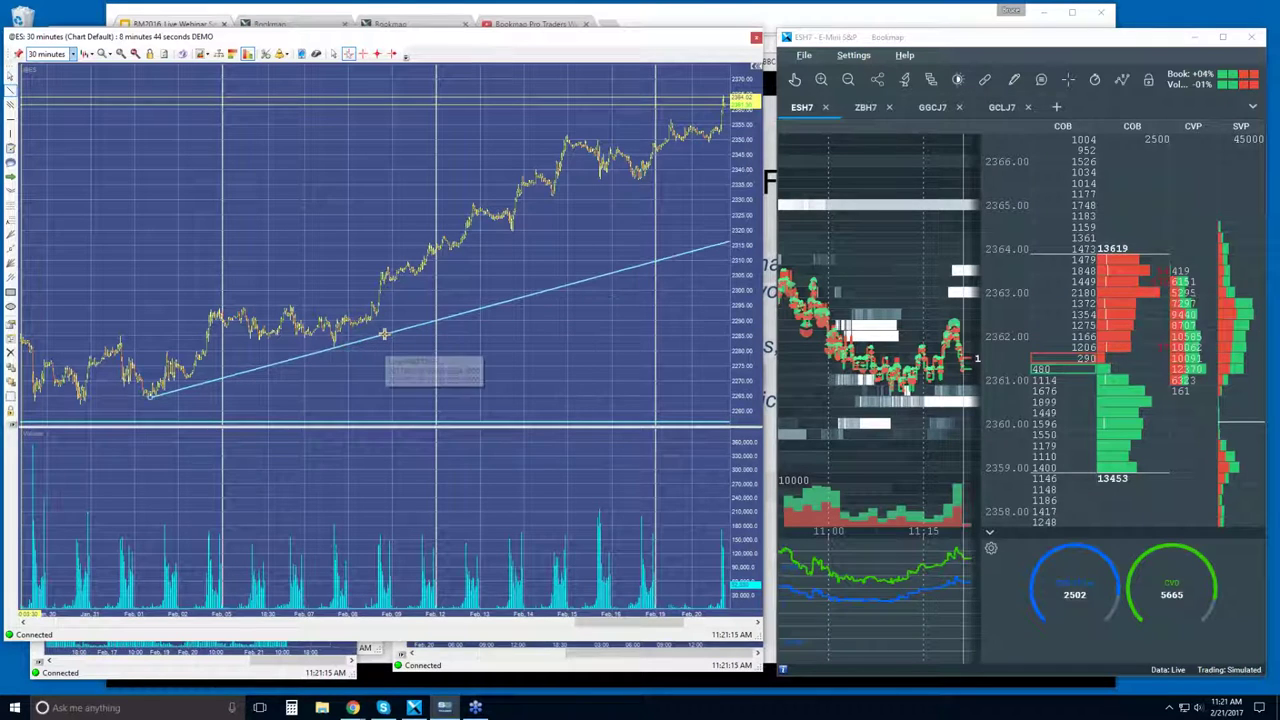
# - Draw a second, steeper trendline from the February 8 low at 2281.50 beneath the subsequent ES lows
pyautogui.click(12, 90)
pyautogui.click(333, 347)
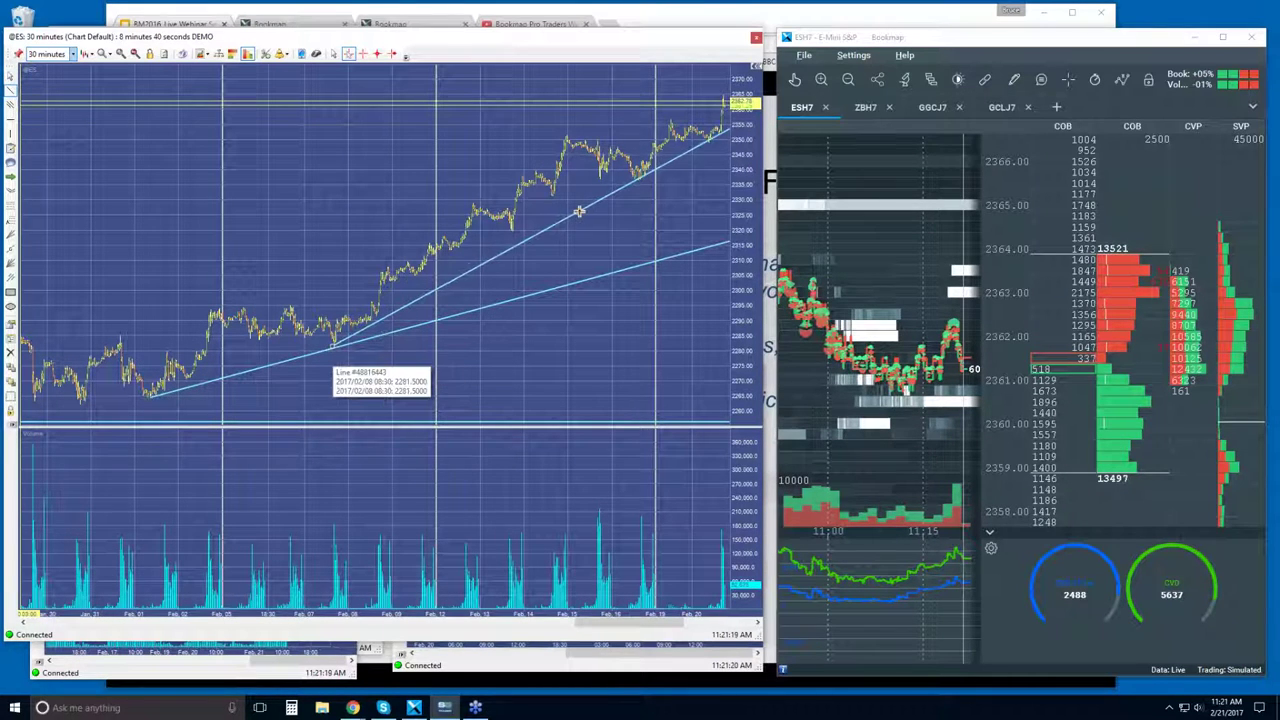
pyautogui.click(585, 208)
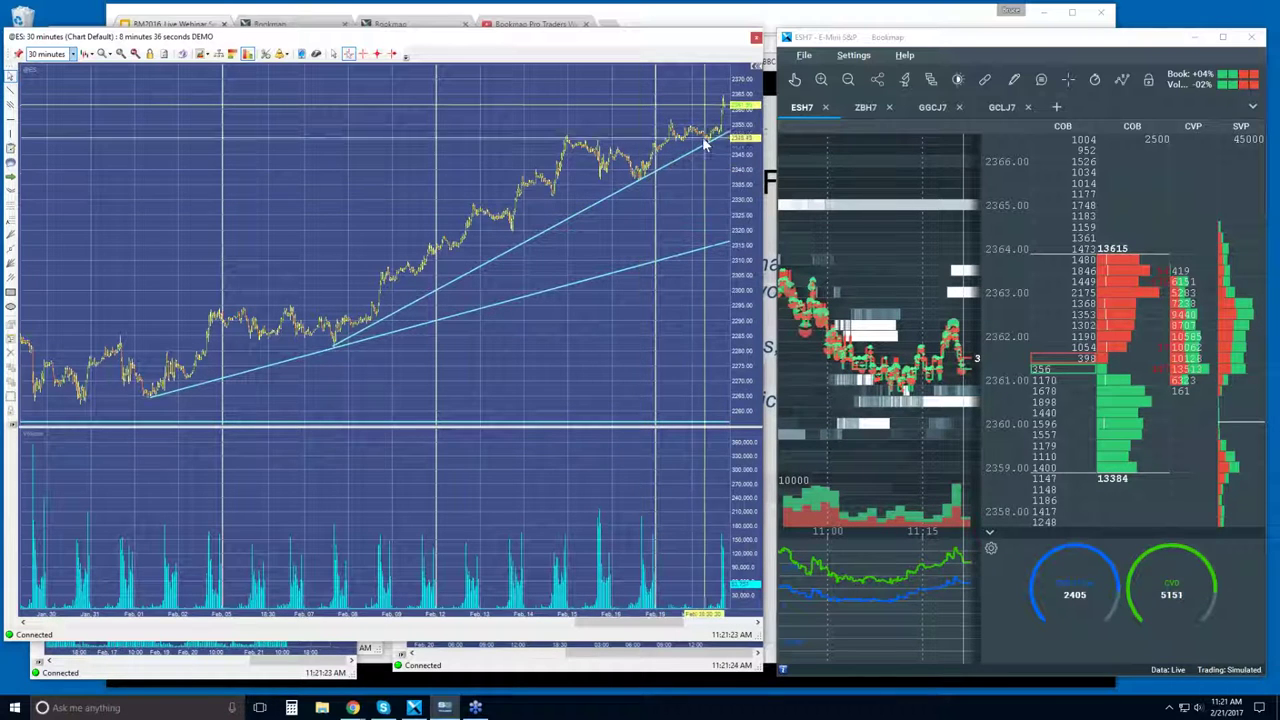
# - Change the ES chart to 5 minutes and draw a trendline through the February 21 lows from 2349.00 to 2352.00
pyautogui.scroll(-2, 672, 133)
pyautogui.scroll(3, 670, 136)
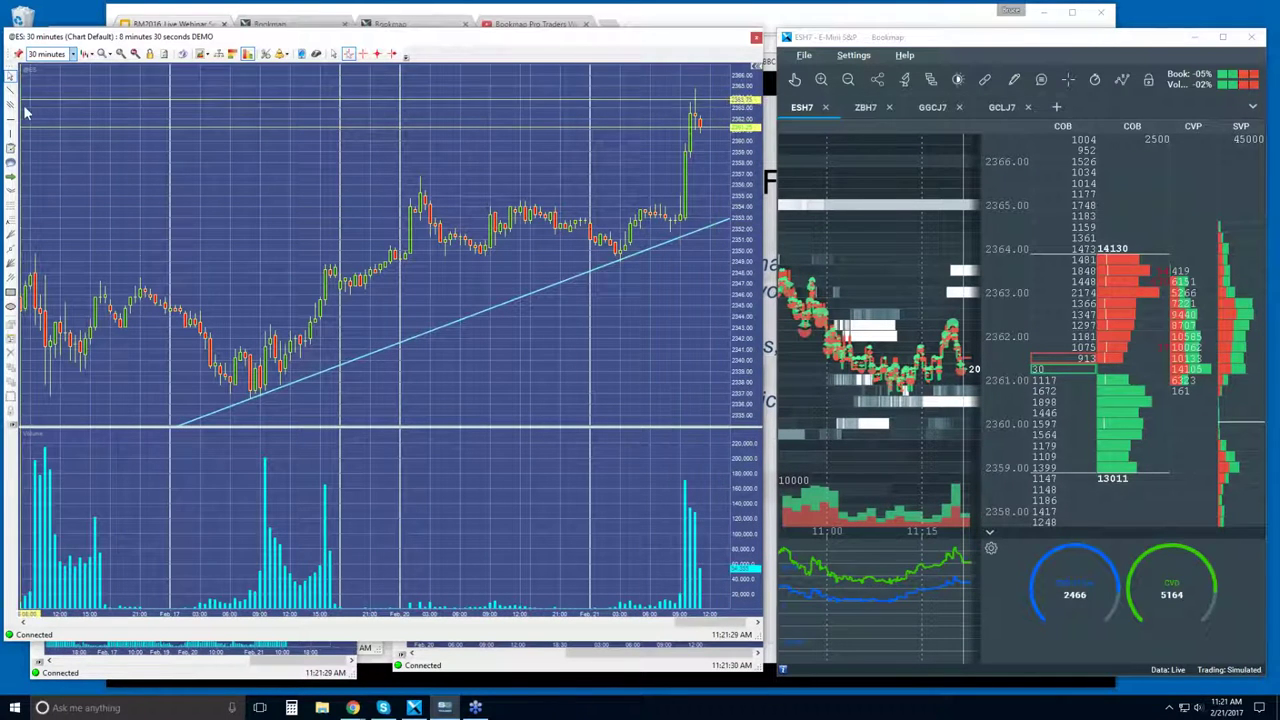
pyautogui.click(74, 54)
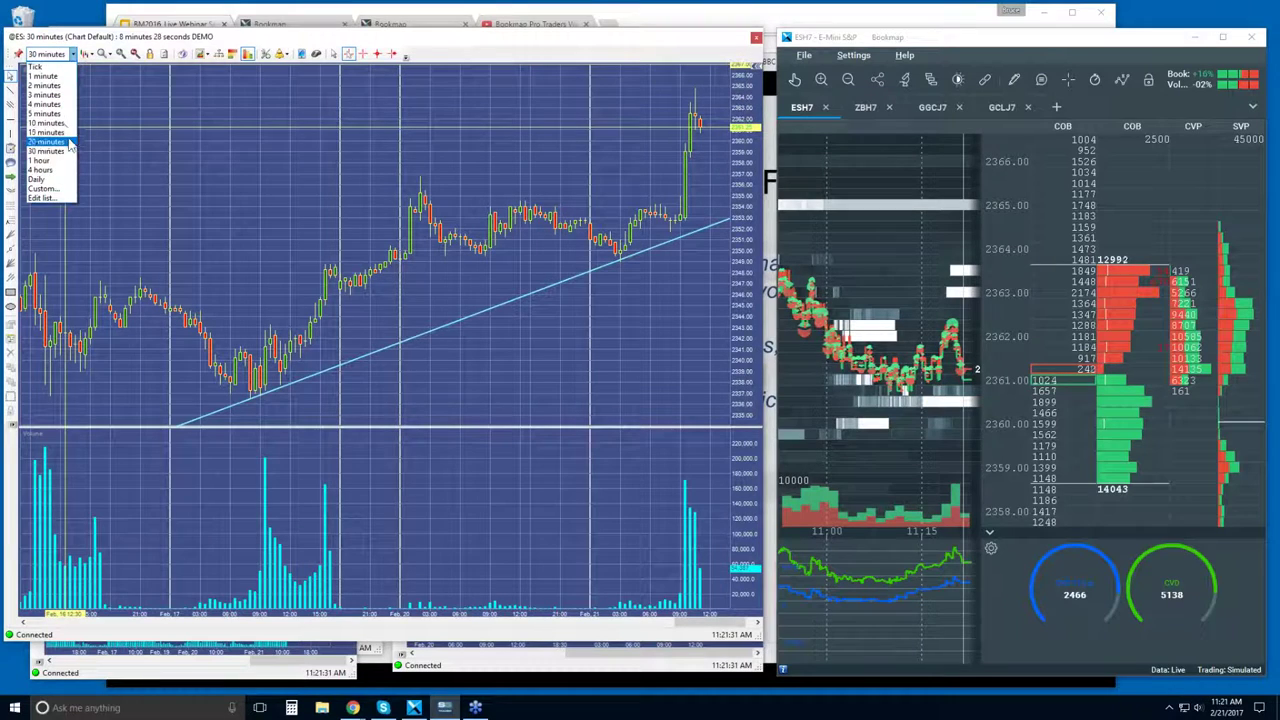
pyautogui.click(44, 105)
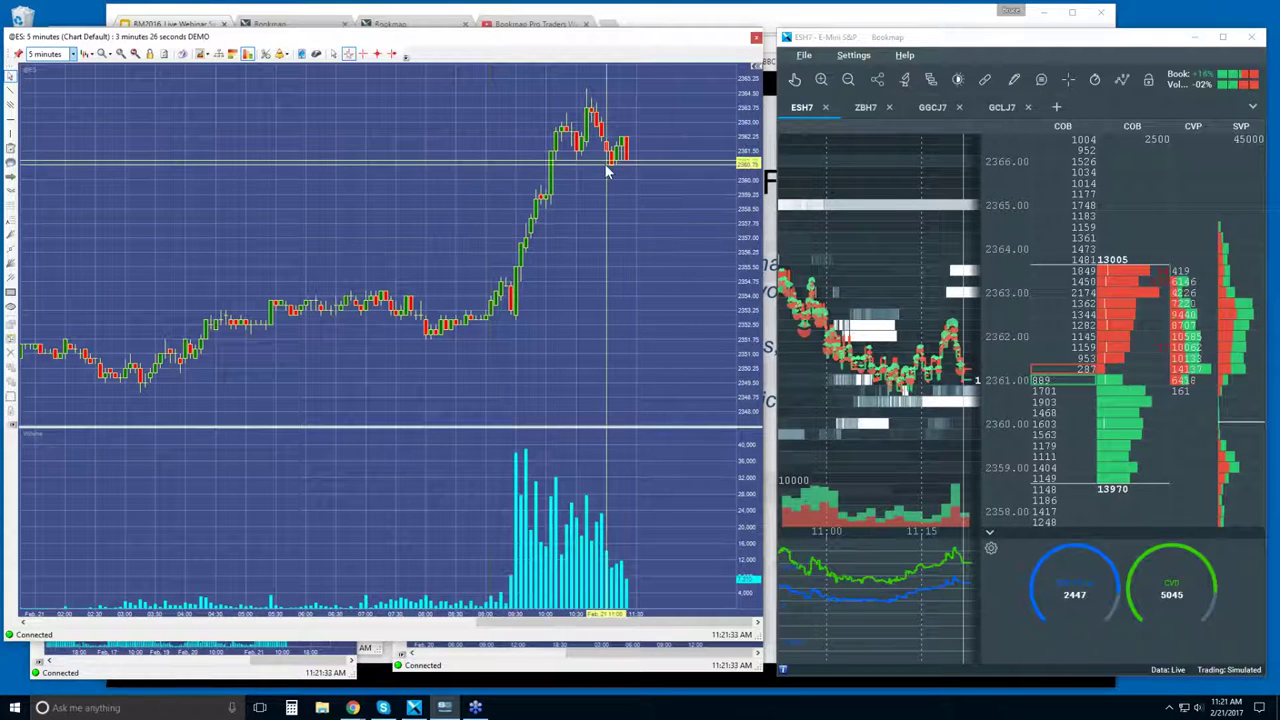
pyautogui.moveTo(652, 176)
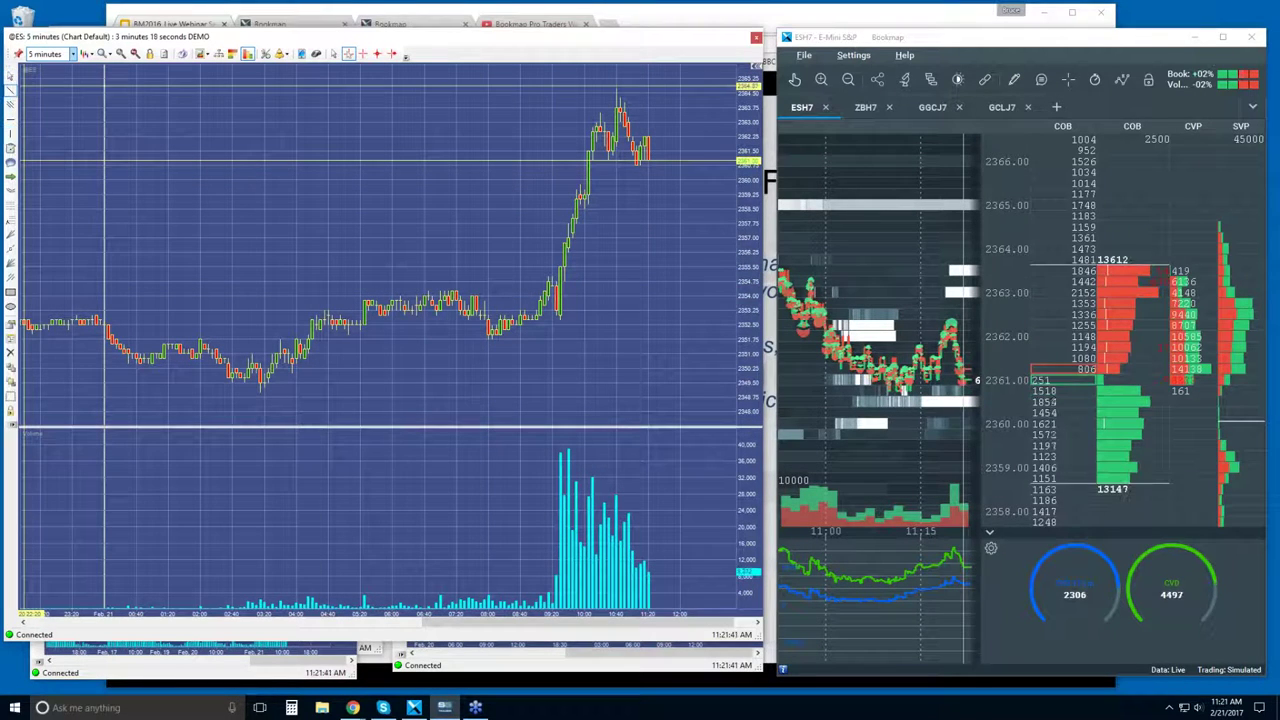
pyautogui.moveTo(258, 391)
pyautogui.mouseDown()
pyautogui.moveTo(503, 349)
pyautogui.moveTo(503, 336)
pyautogui.mouseUp()
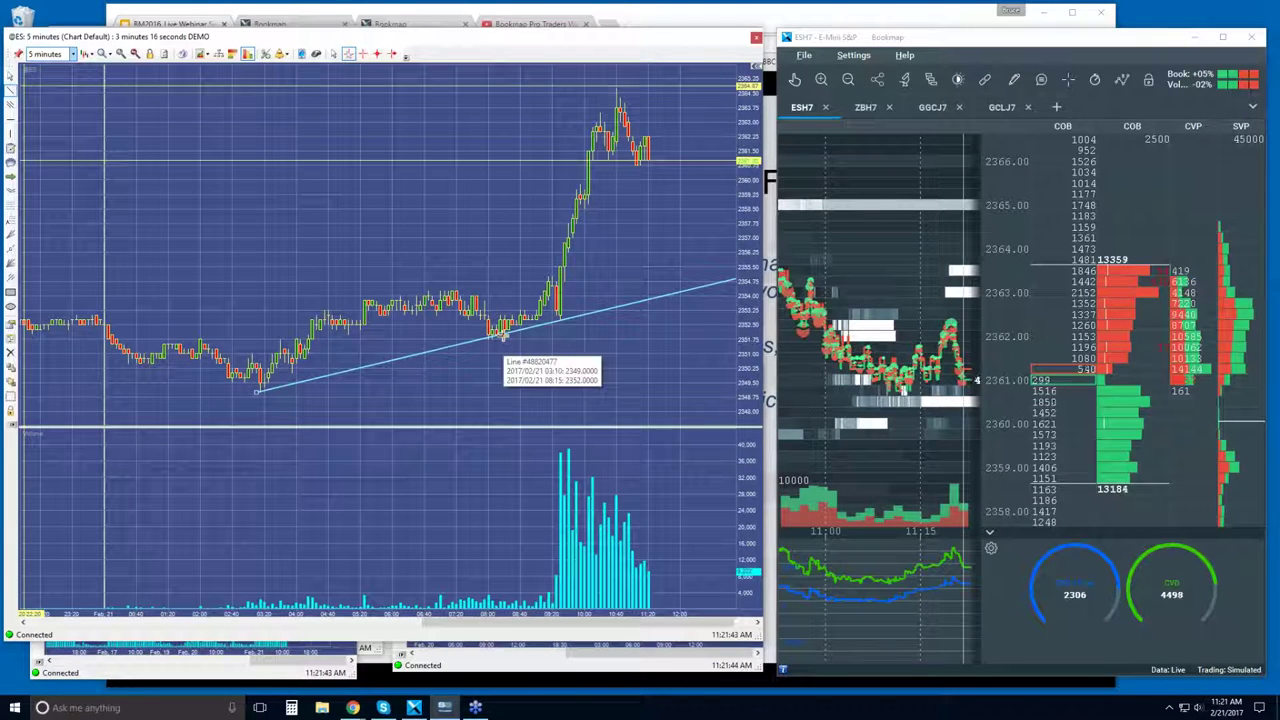
# - Draw horizontal lines on the 5-minute ES chart at the pre-rally high near 2354.50 and the mid-rally pause near 2359.25
pyautogui.click(12, 117)
pyautogui.moveTo(436, 287); pyautogui.dragTo(636, 287)
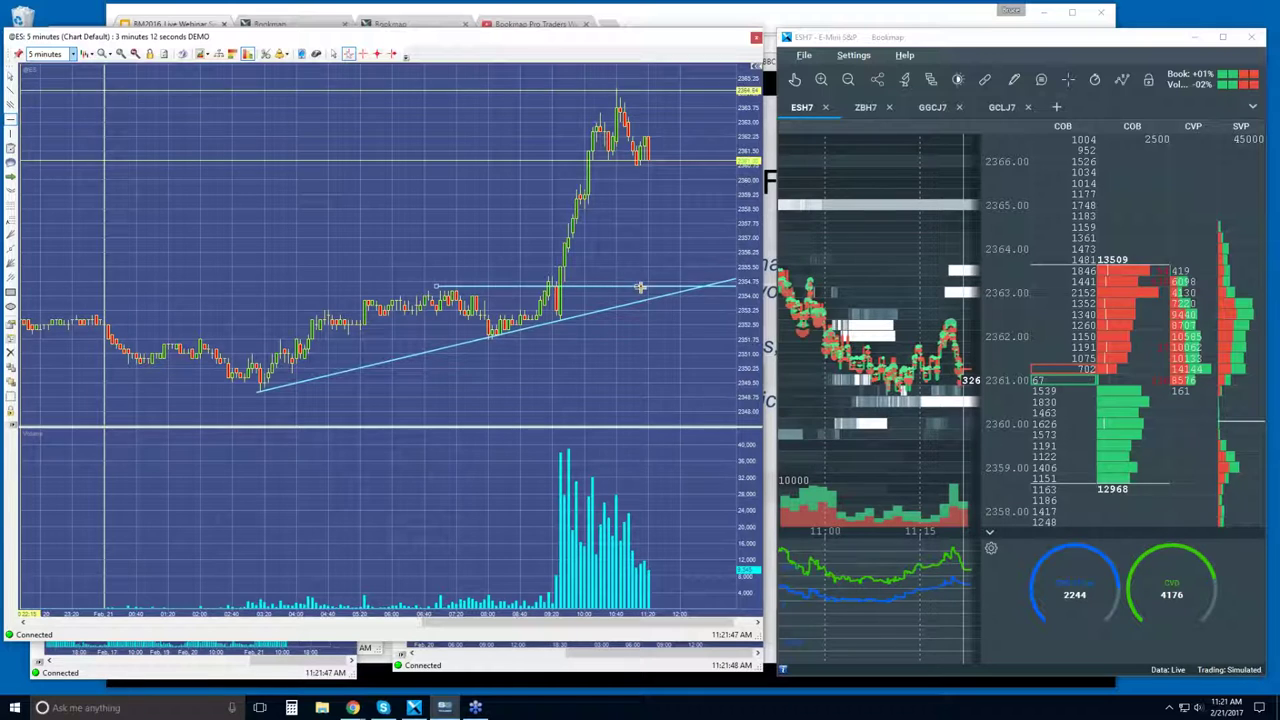
pyautogui.click(12, 117)
pyautogui.moveTo(576, 198); pyautogui.dragTo(657, 195)
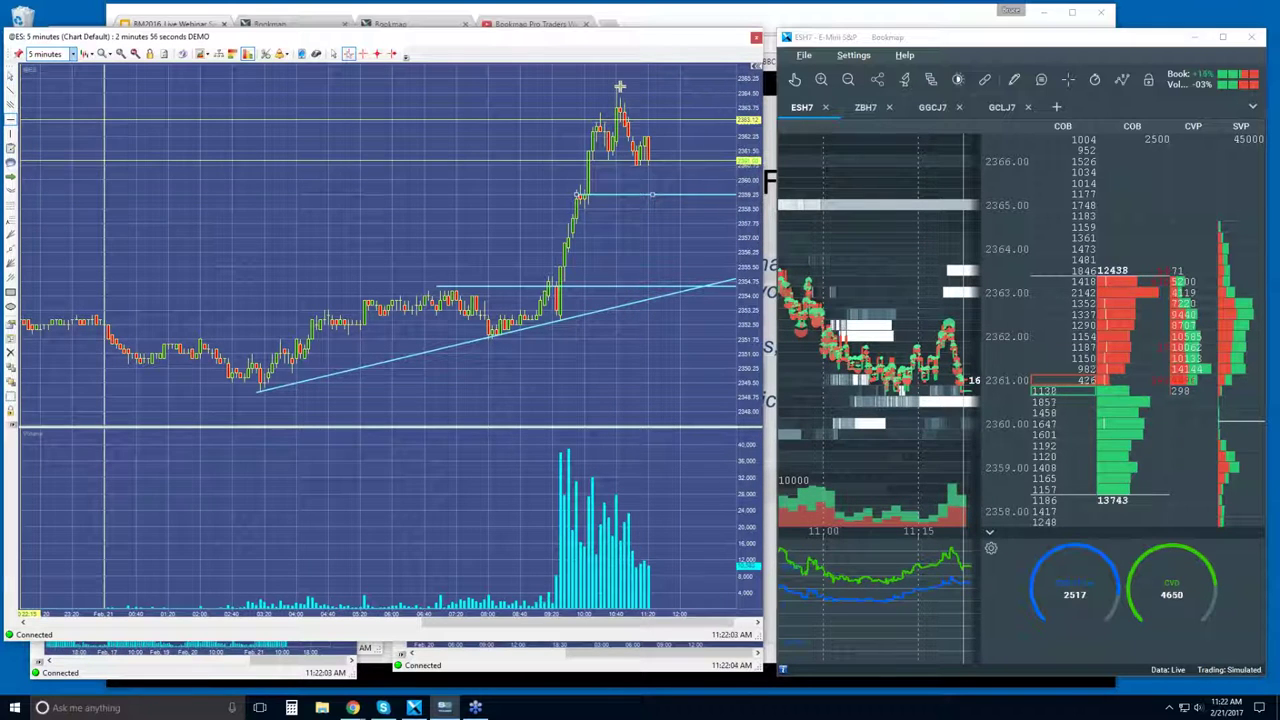
# - Draw horizontal lines on the 5-minute ES chart at the session high near 2364.75 and the earlier swing high at 2363.50
pyautogui.moveTo(614, 88); pyautogui.dragTo(648, 88)
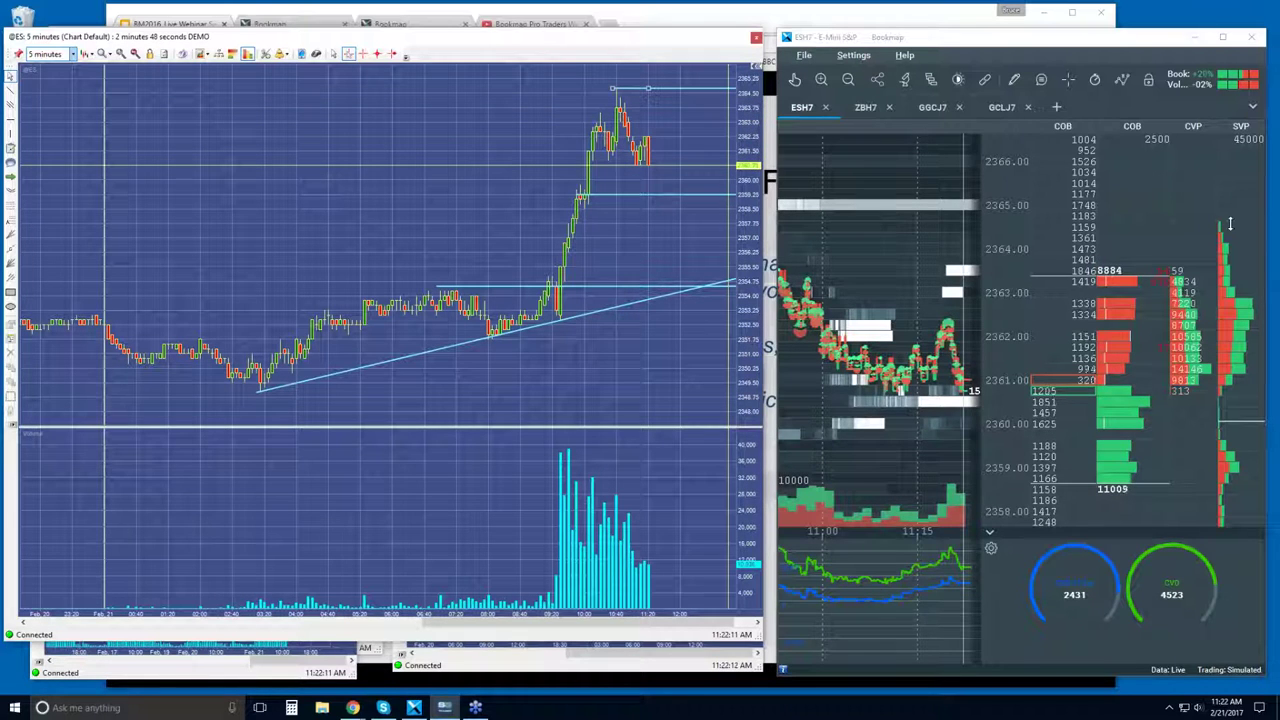
pyautogui.click(10, 122)
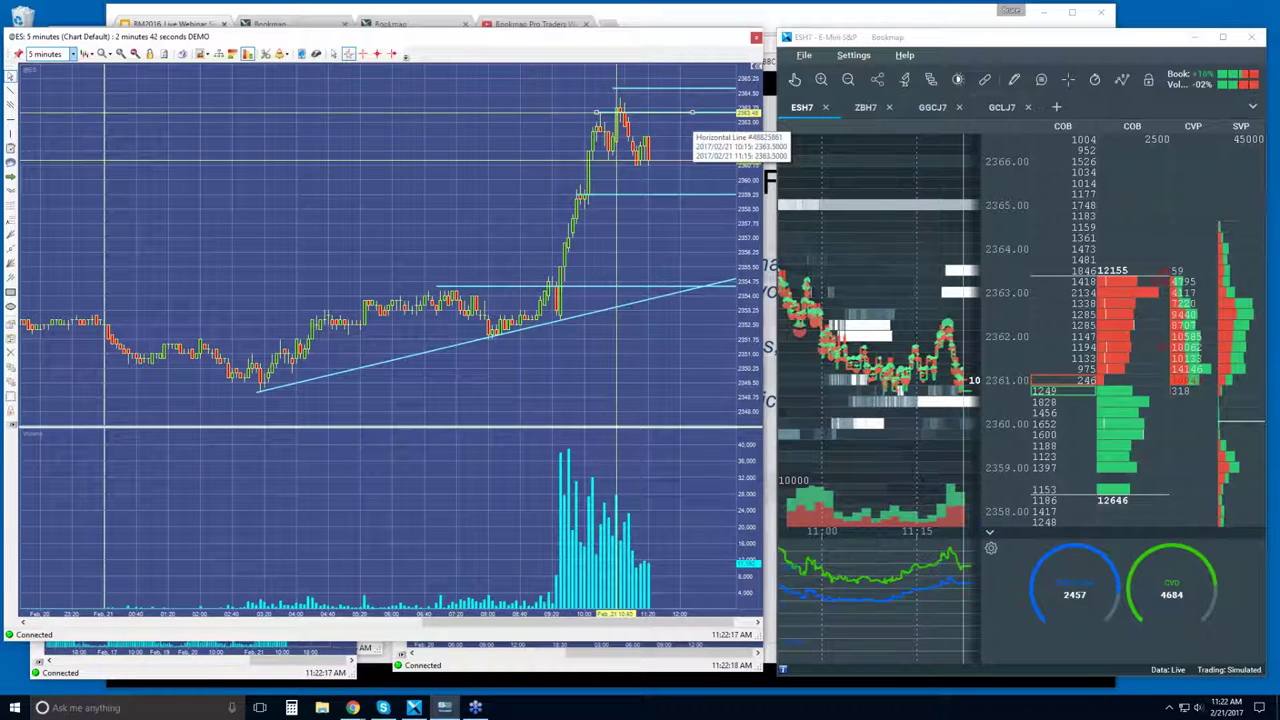
pyautogui.click(618, 111)
pyautogui.moveTo(618, 111); pyautogui.dragTo(616, 89)
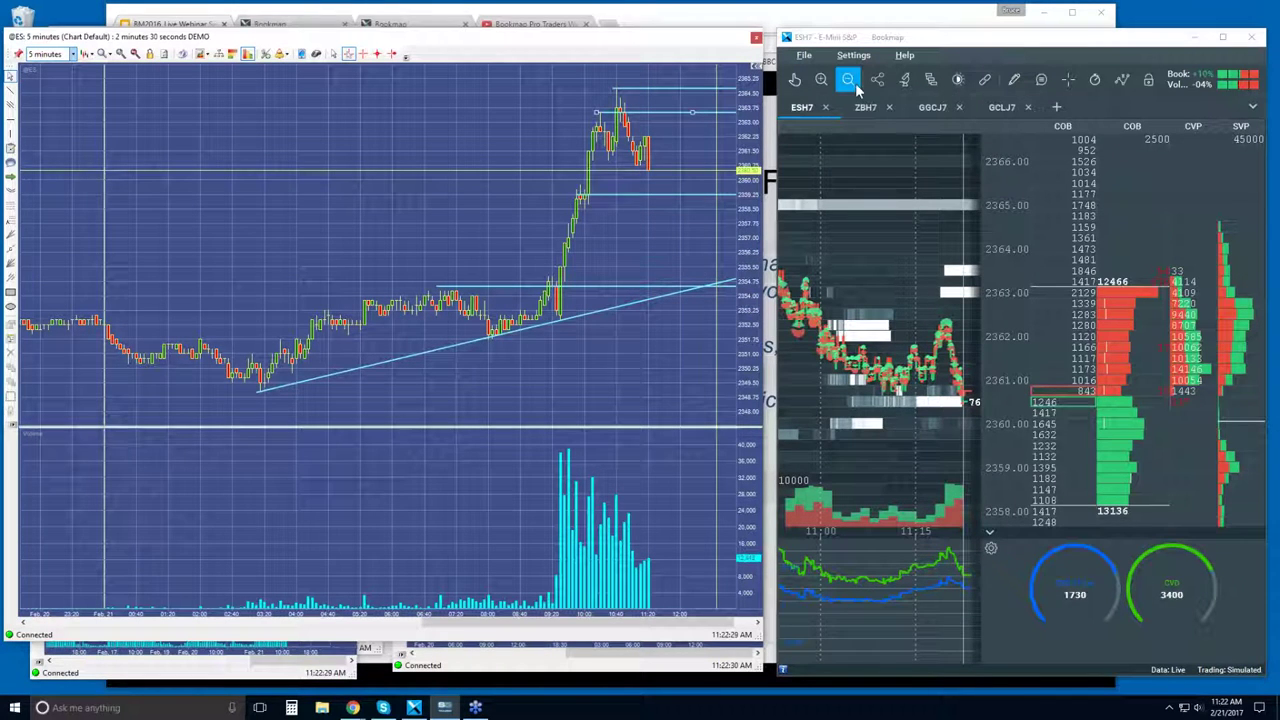
# - Switch to Bookmap and draw horizontal lines on the ESH7 chart at about 2364.50, 2359.25, 2354.50 and 2367.00
pyautogui.click(1014, 82)
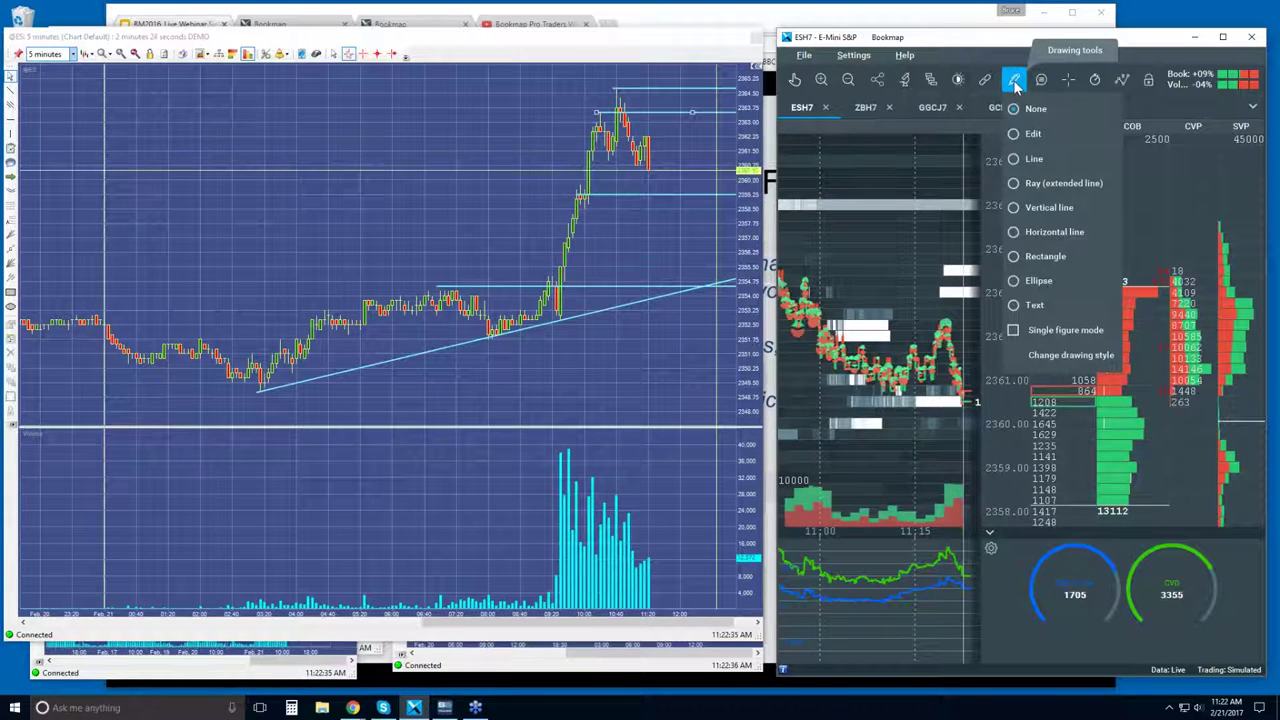
pyautogui.click(1060, 231)
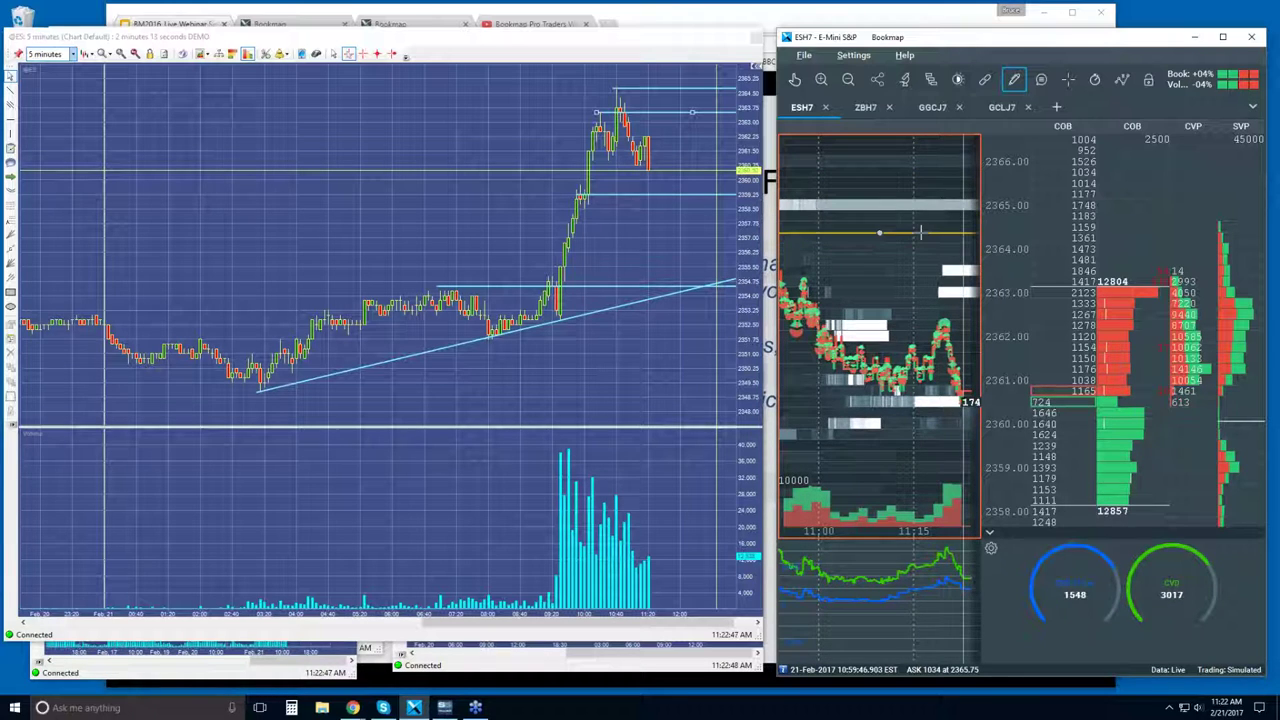
pyautogui.click(1016, 82)
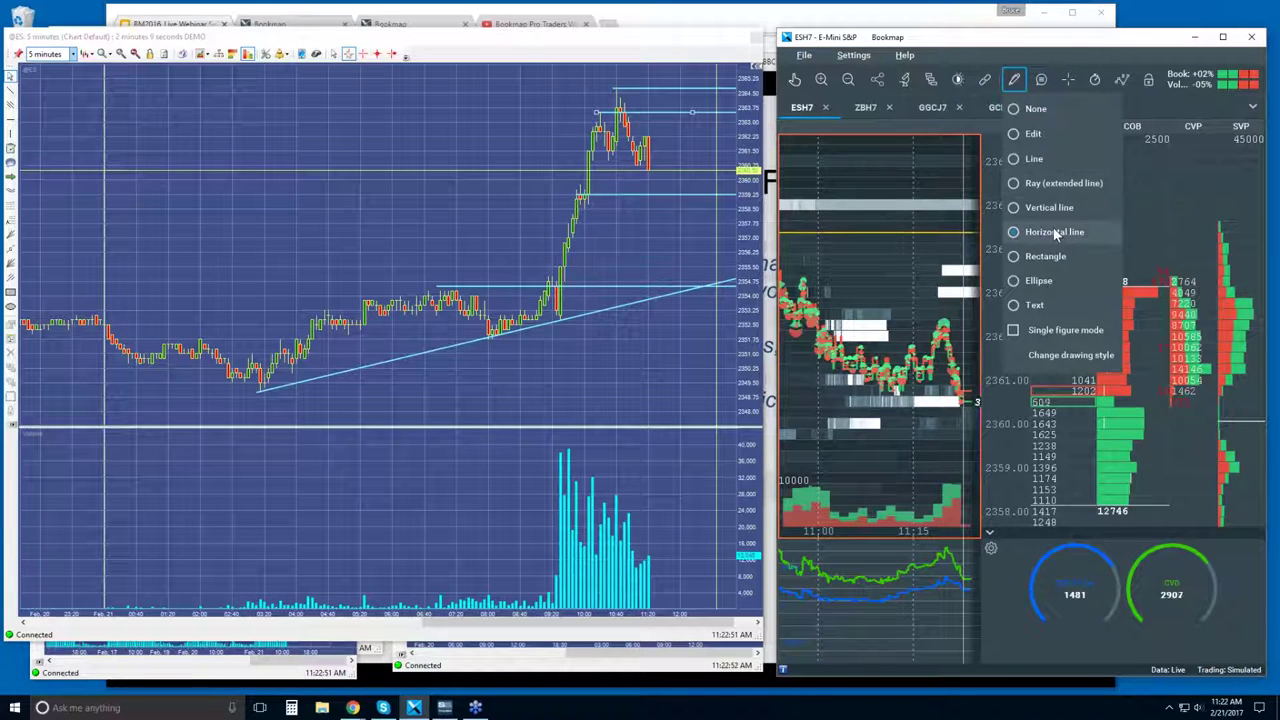
pyautogui.click(1055, 233)
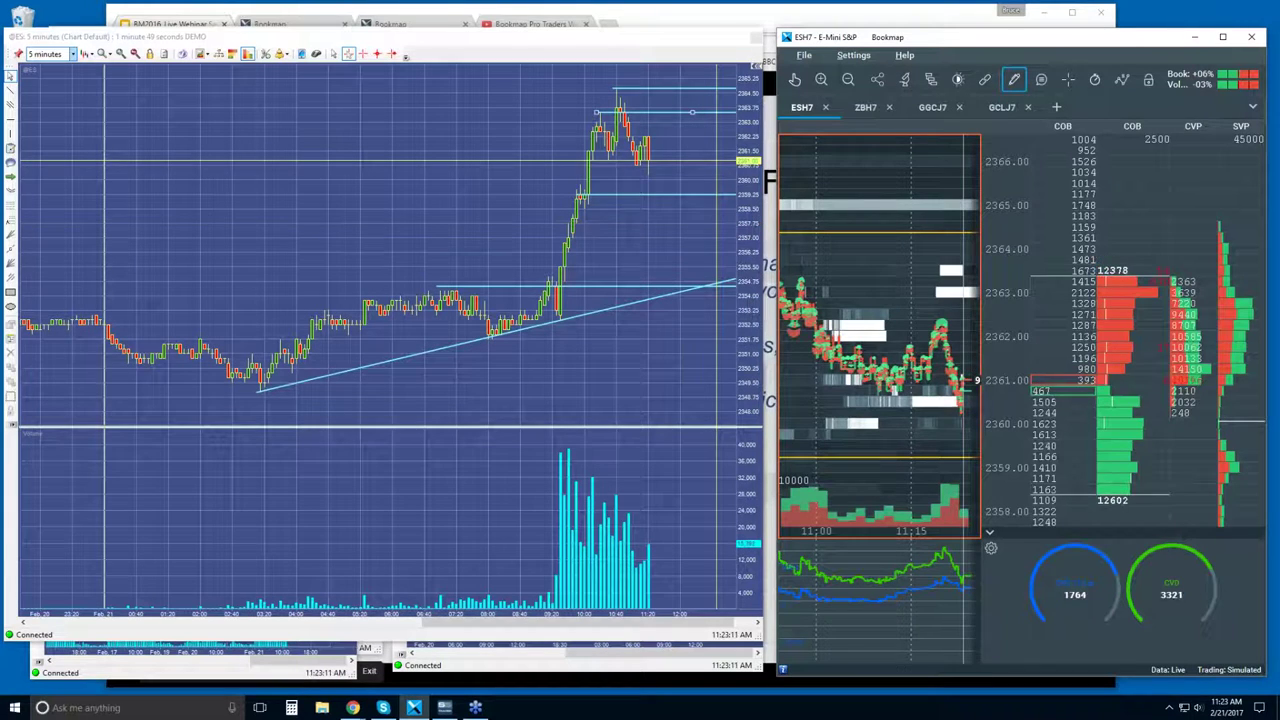
pyautogui.scroll(-3, 1085, 250)
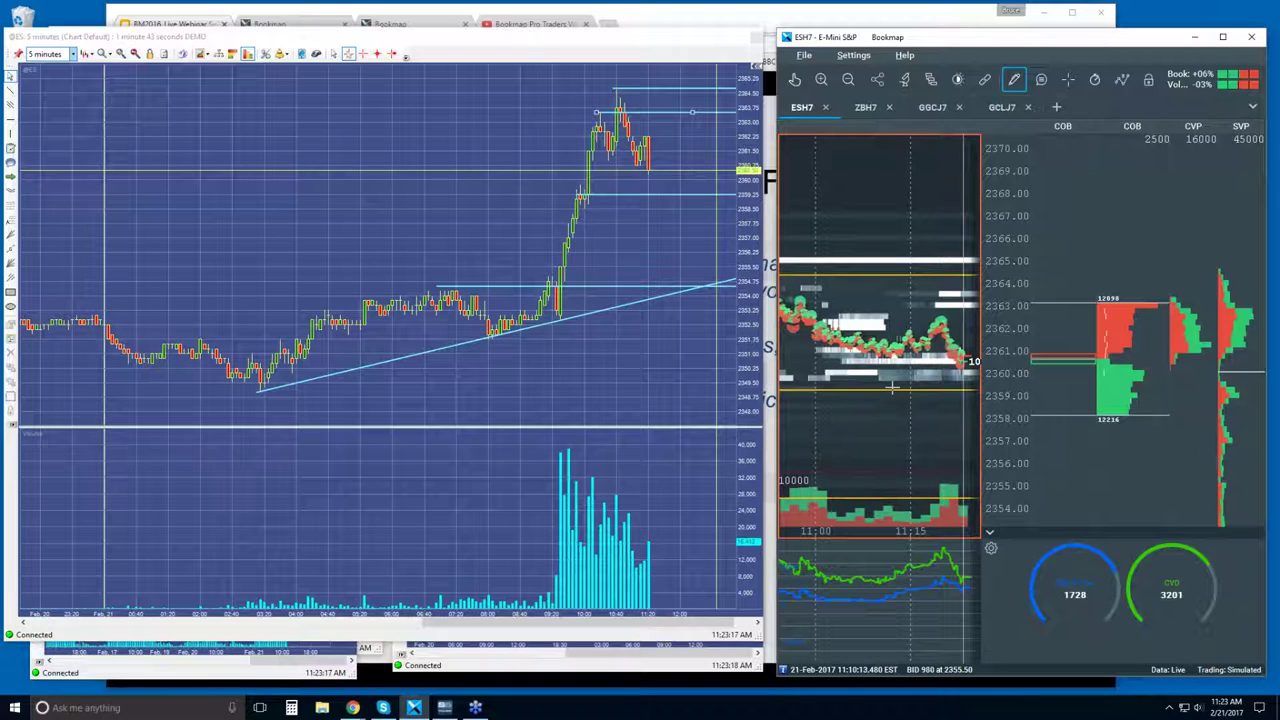
pyautogui.click(891, 214)
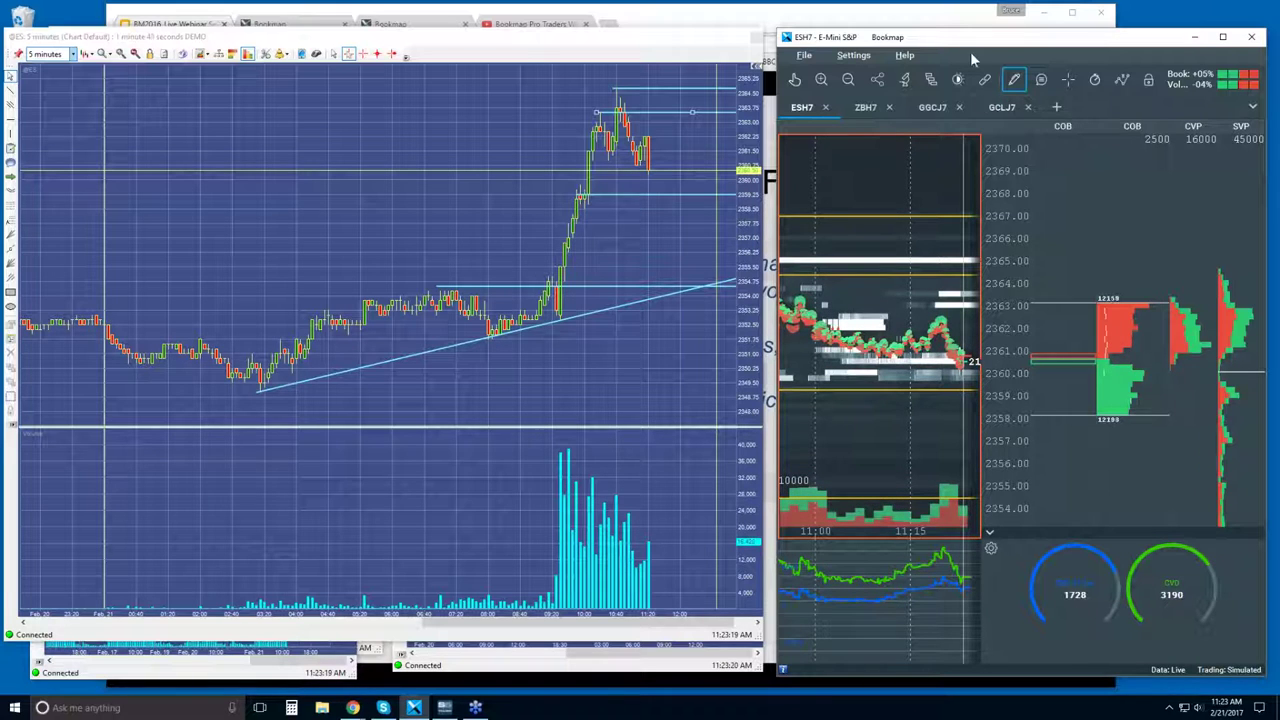
# - Shrink the 5-minute ES chart window back among the other charts and maximize the Bookmap window
pyautogui.click(690, 133)
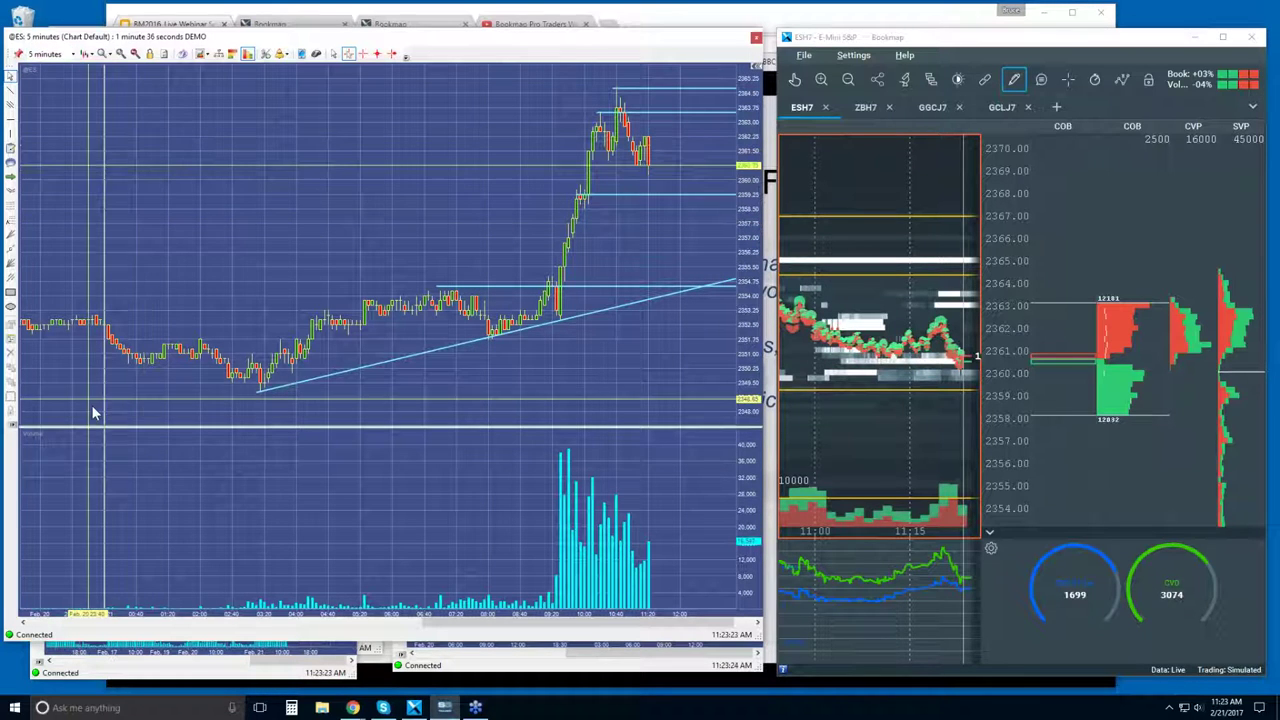
pyautogui.moveTo(6, 642); pyautogui.dragTo(398, 350)
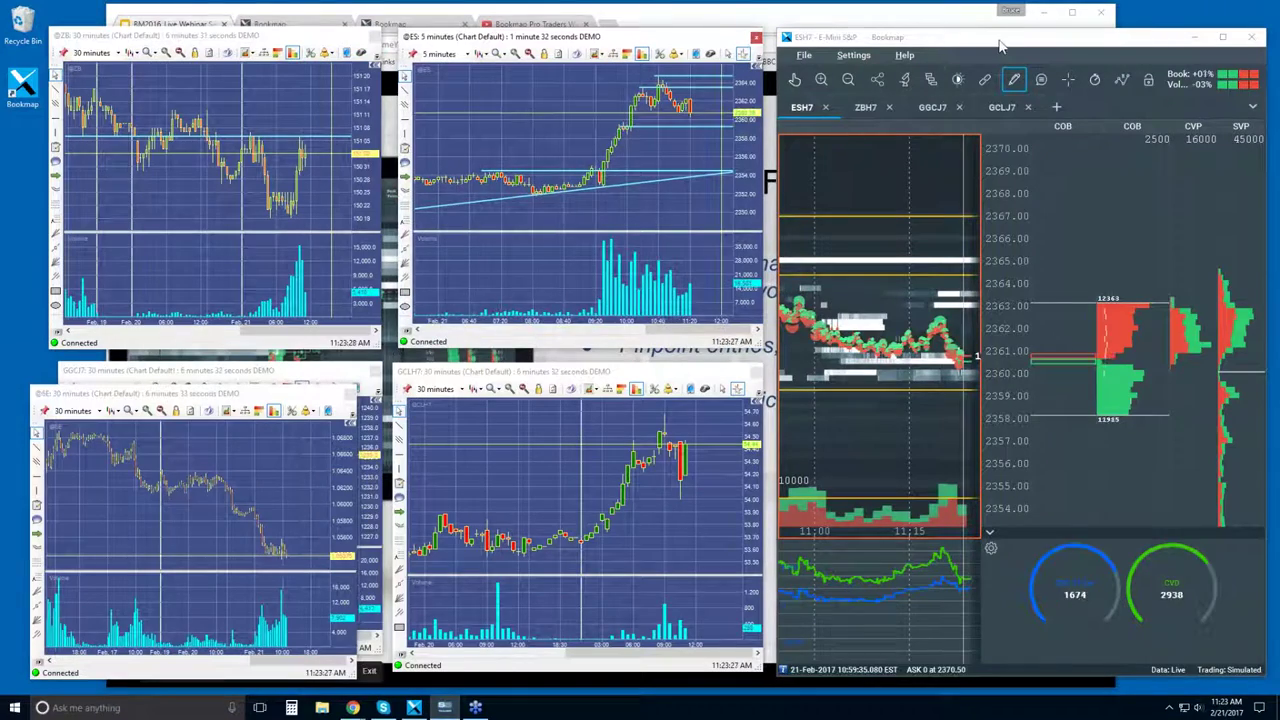
pyautogui.click(1222, 37)
# - Compare the drawn levels with the session's price action since 09:30, and shrink the indicator pane to enlarge the ESH7 chart
pyautogui.scroll(-3, 651, 216)
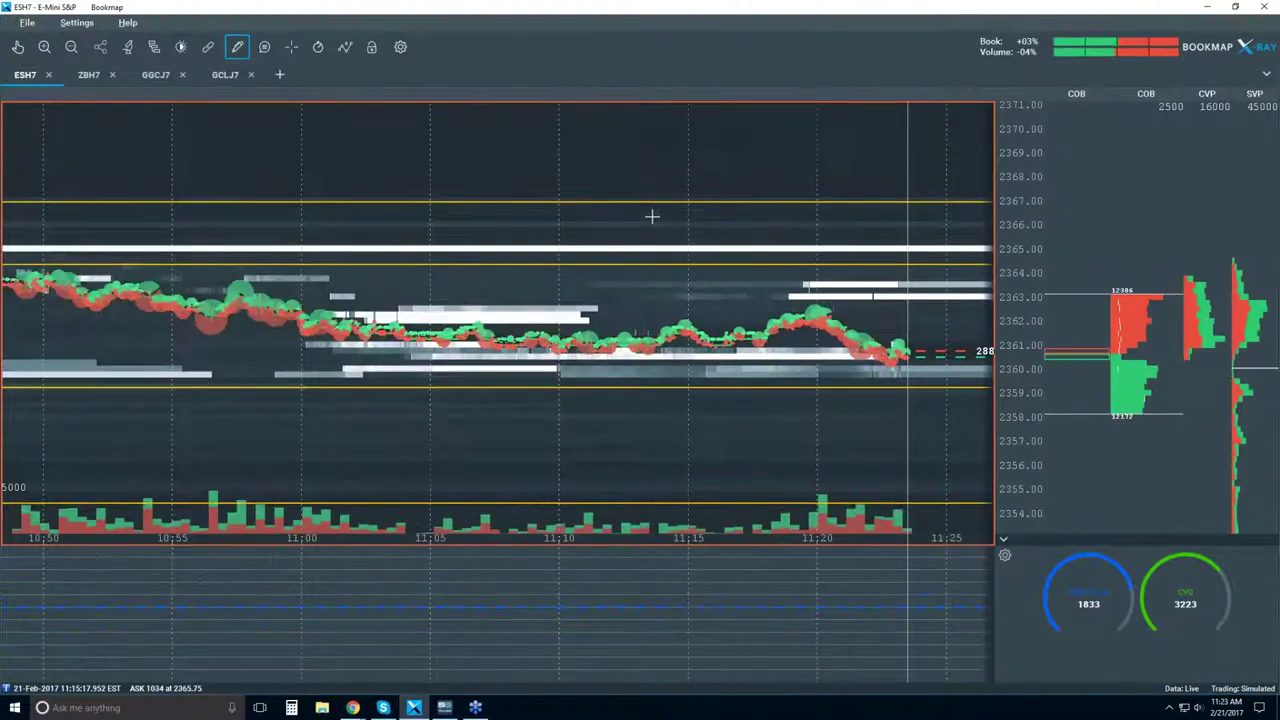
pyautogui.scroll(-2, 651, 216)
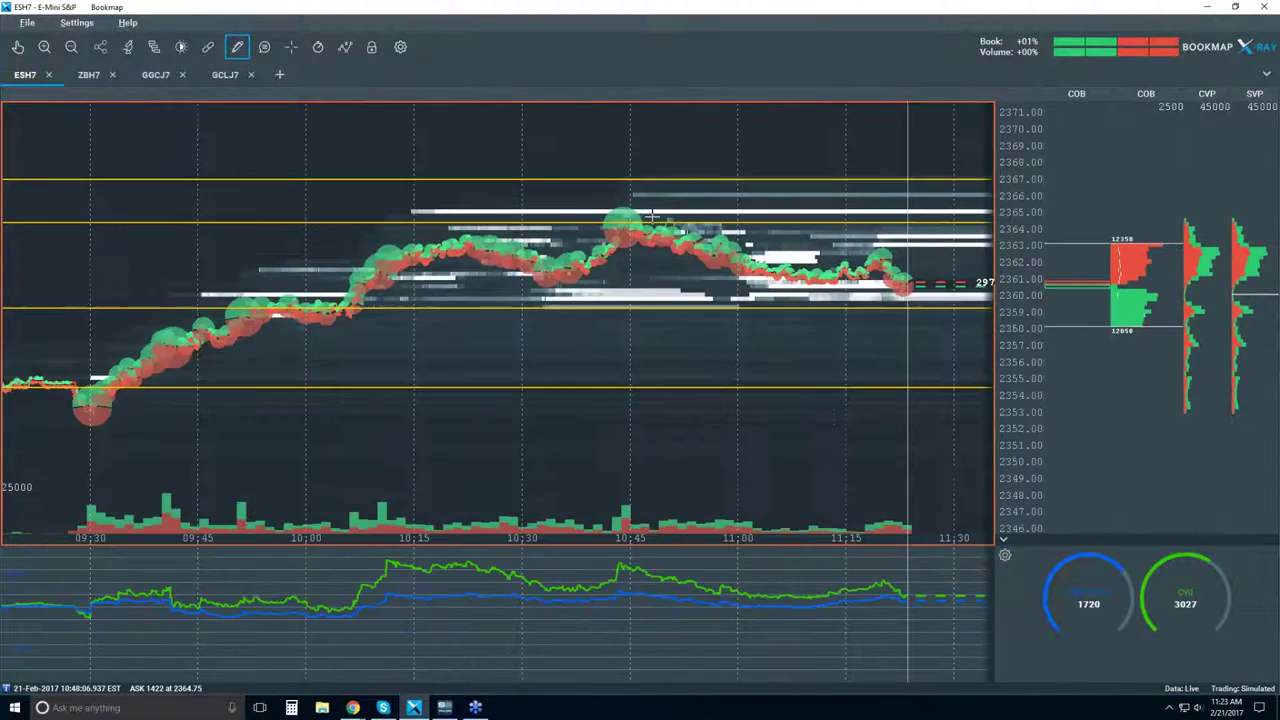
pyautogui.scroll(1, 651, 216)
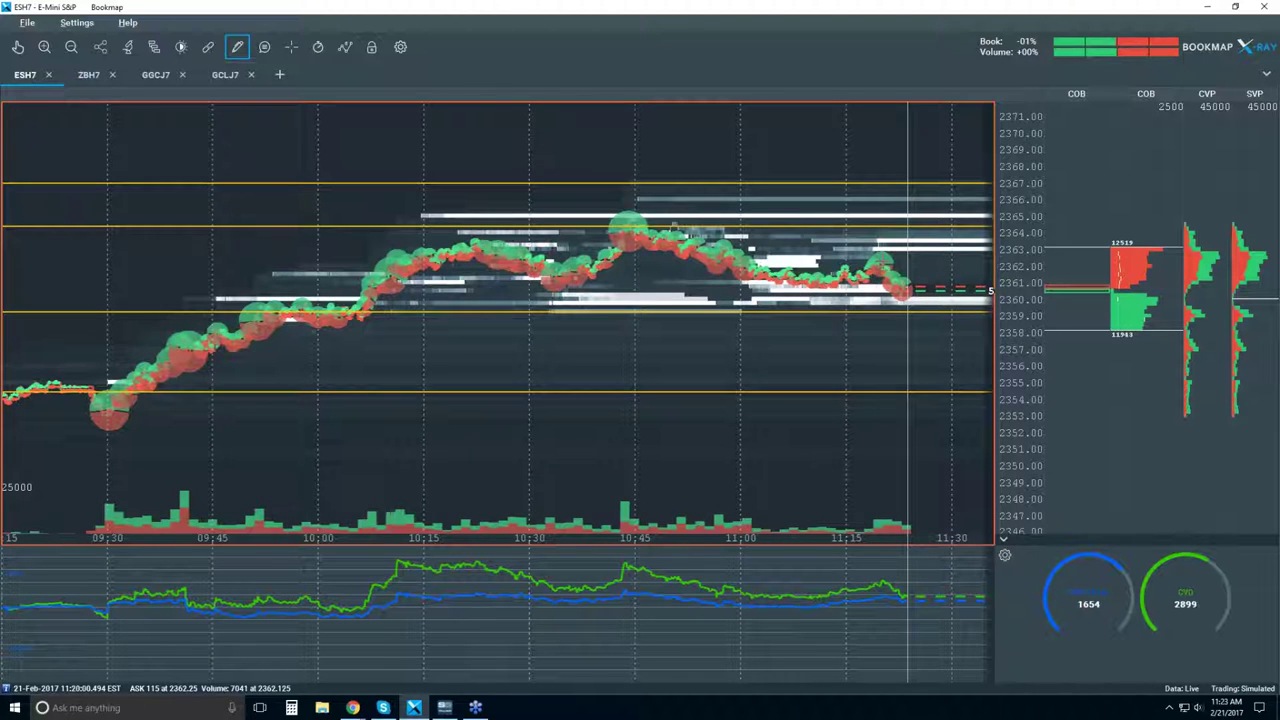
pyautogui.scroll(5, 879, 231)
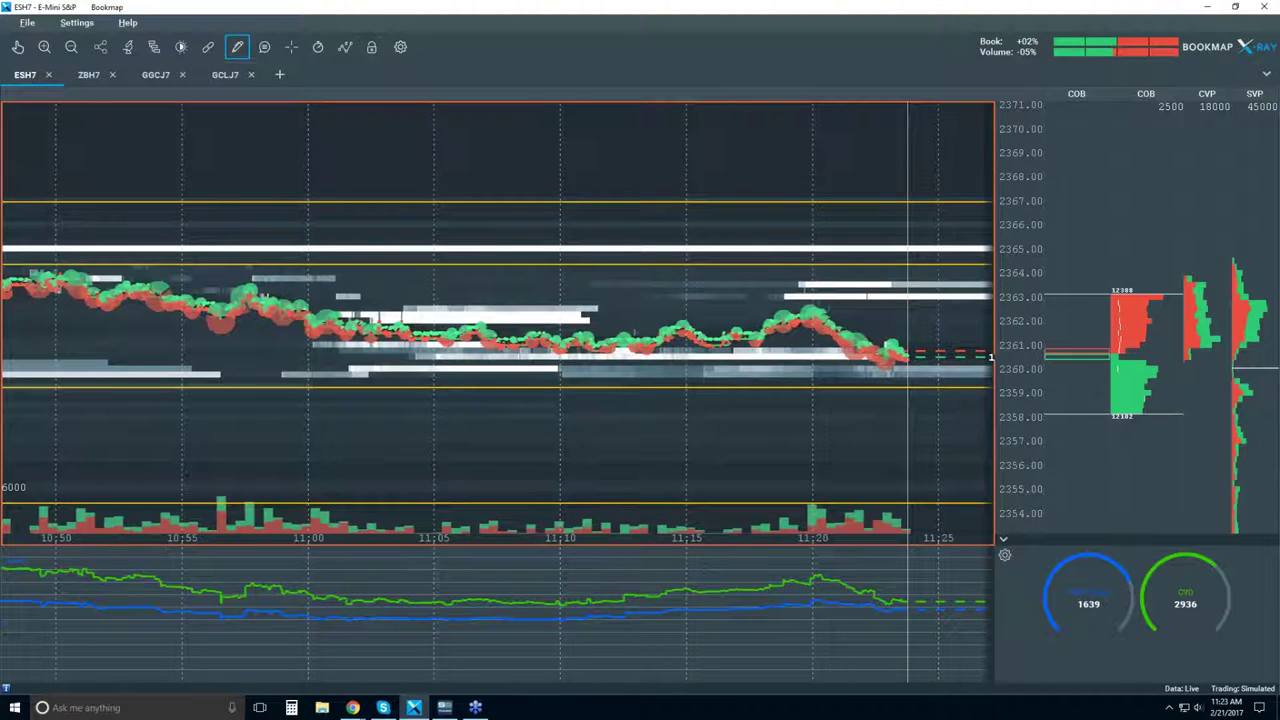
pyautogui.moveTo(965, 545); pyautogui.dragTo(966, 610)
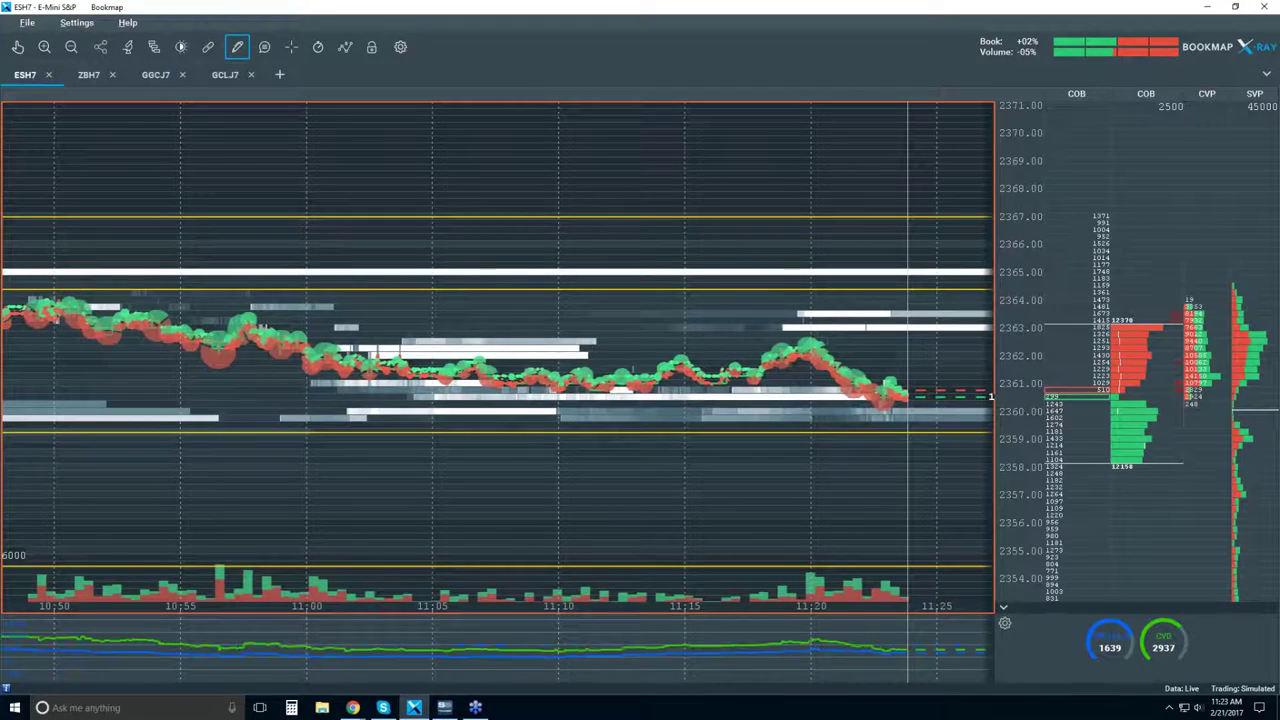
# - Switch to the webinar slides in Chrome and advance to the slide on the three Bookmap order flow questions
pyautogui.scroll(5, 1047, 349)
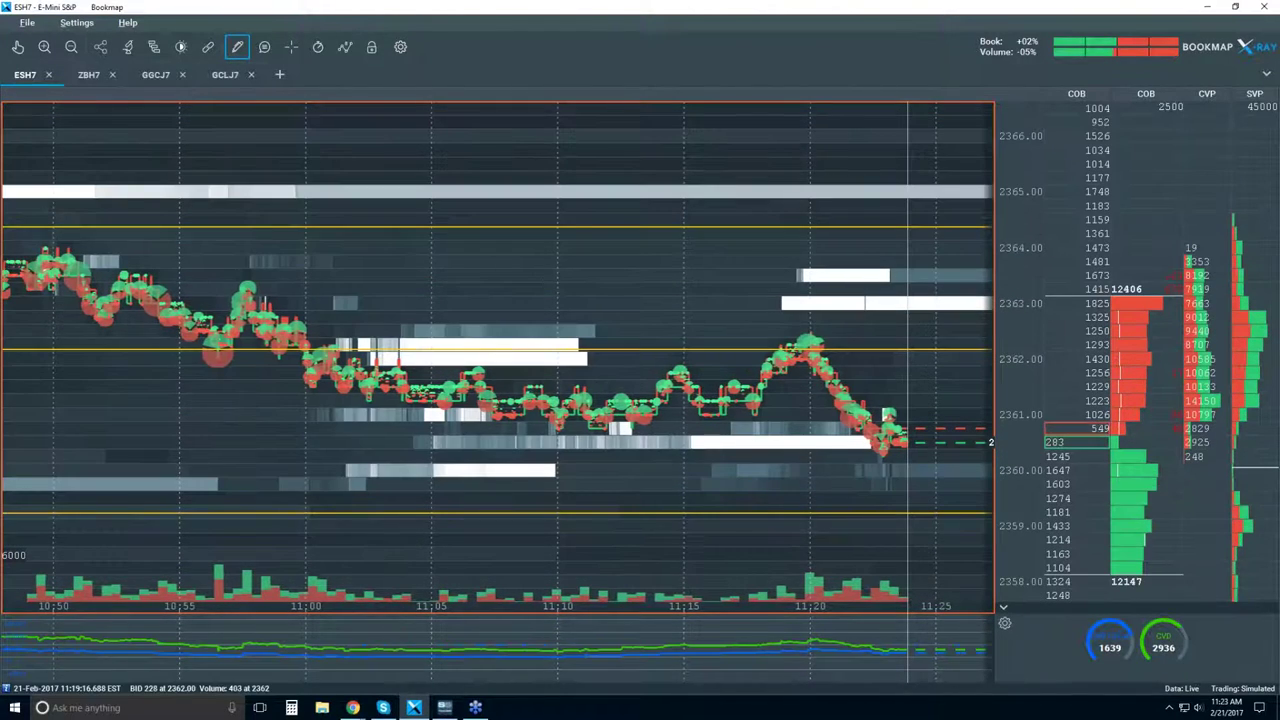
pyautogui.scroll(-2, 791, 359)
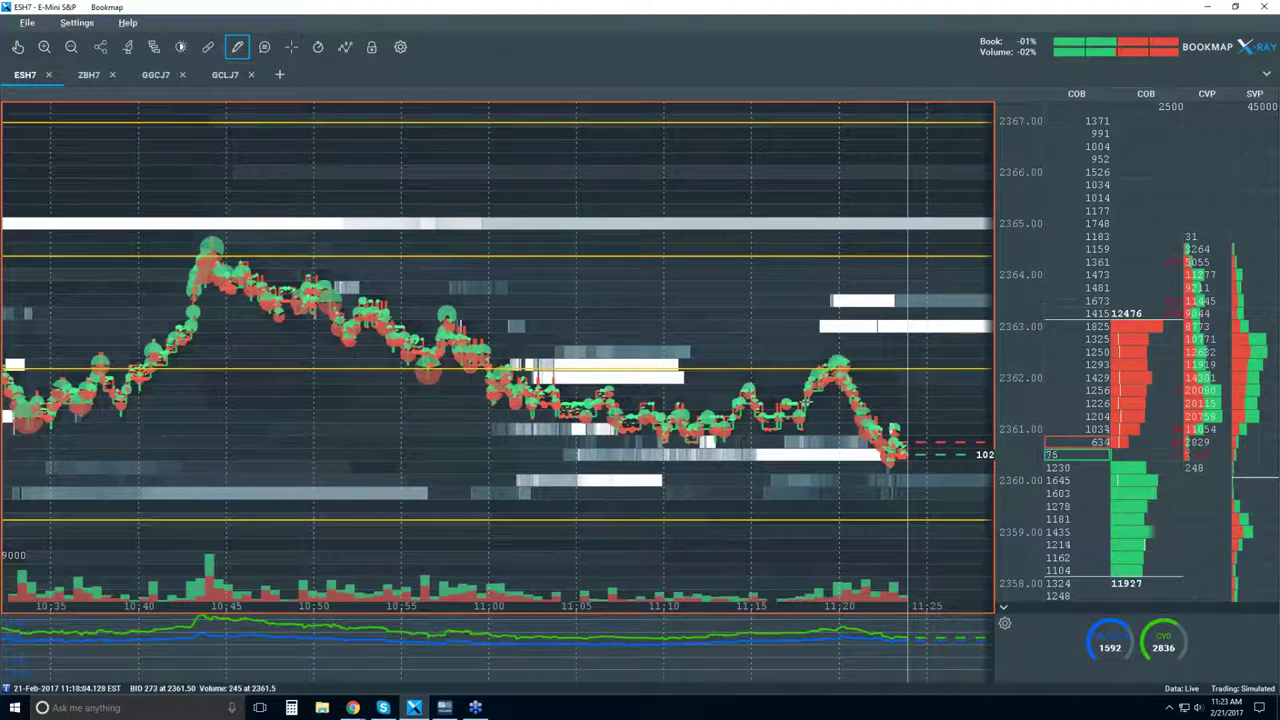
pyautogui.hotkey('alt', 'Tab')
pyautogui.hotkey('alt', 'Tab')
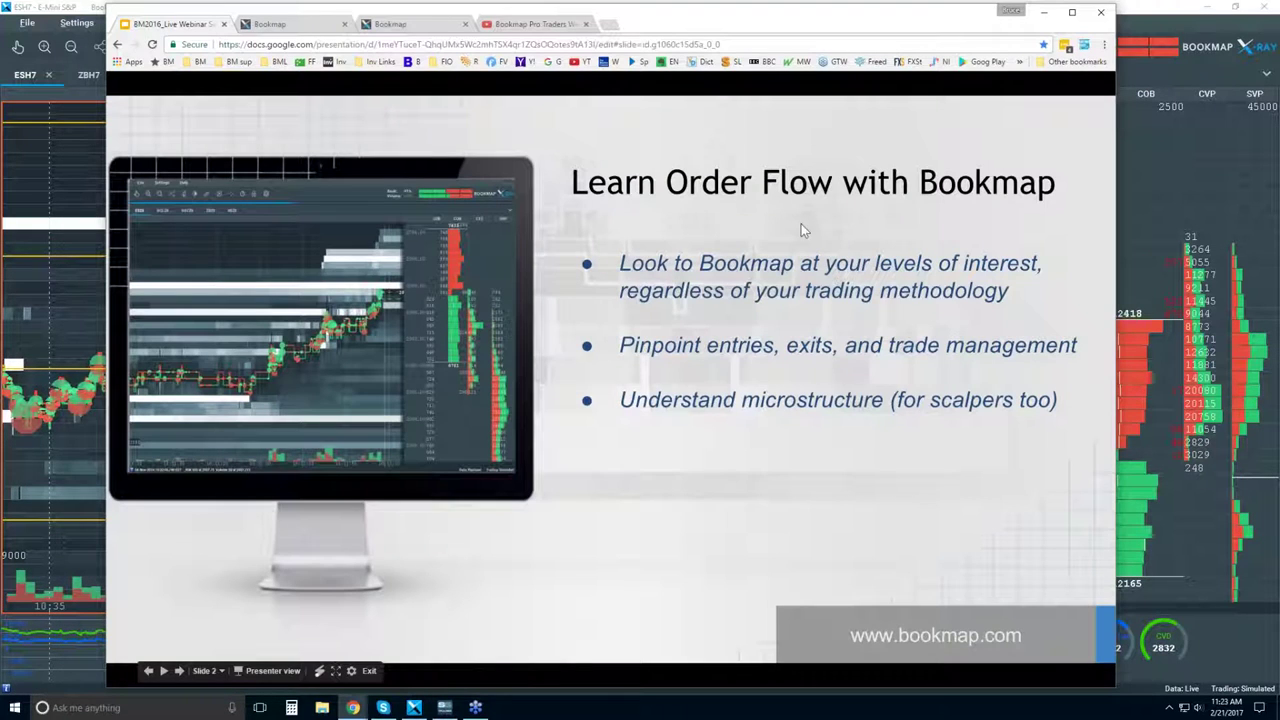
pyautogui.press('Right')
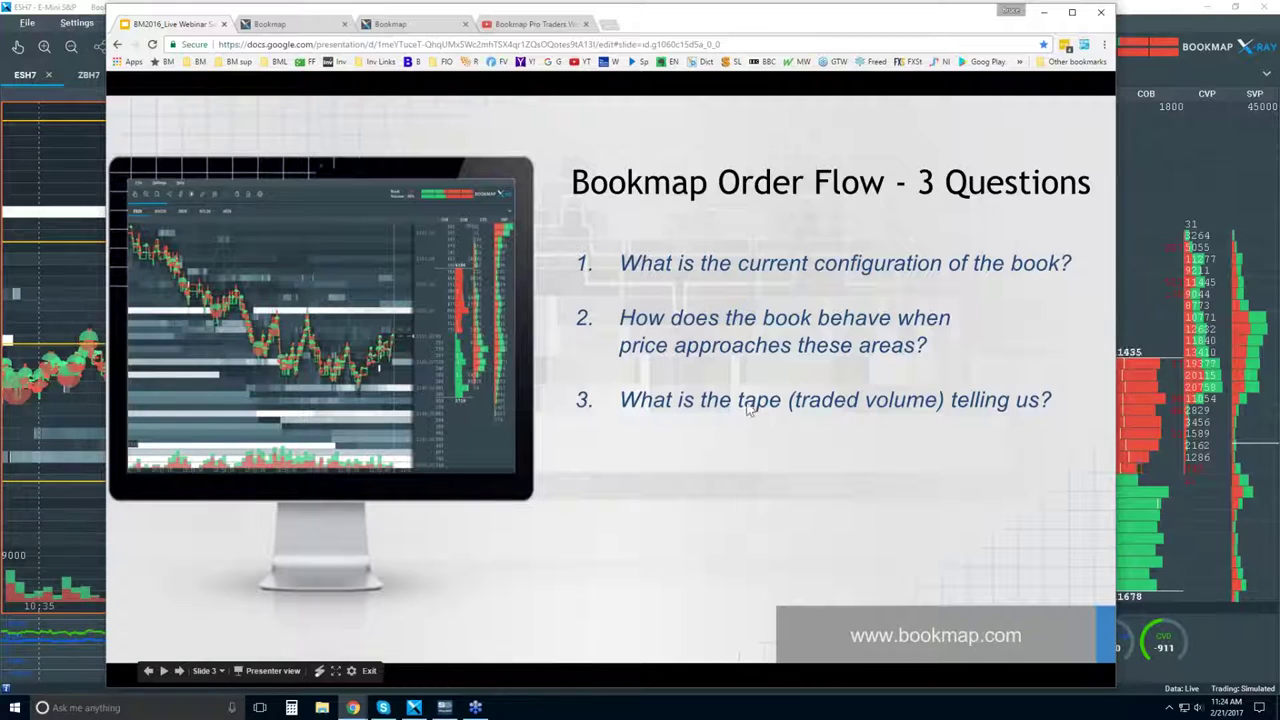
# - Return to Bookmap and examine the ESH7 price move from the 11:20 swing high toward the 2359.25 line
pyautogui.click(1141, 8)
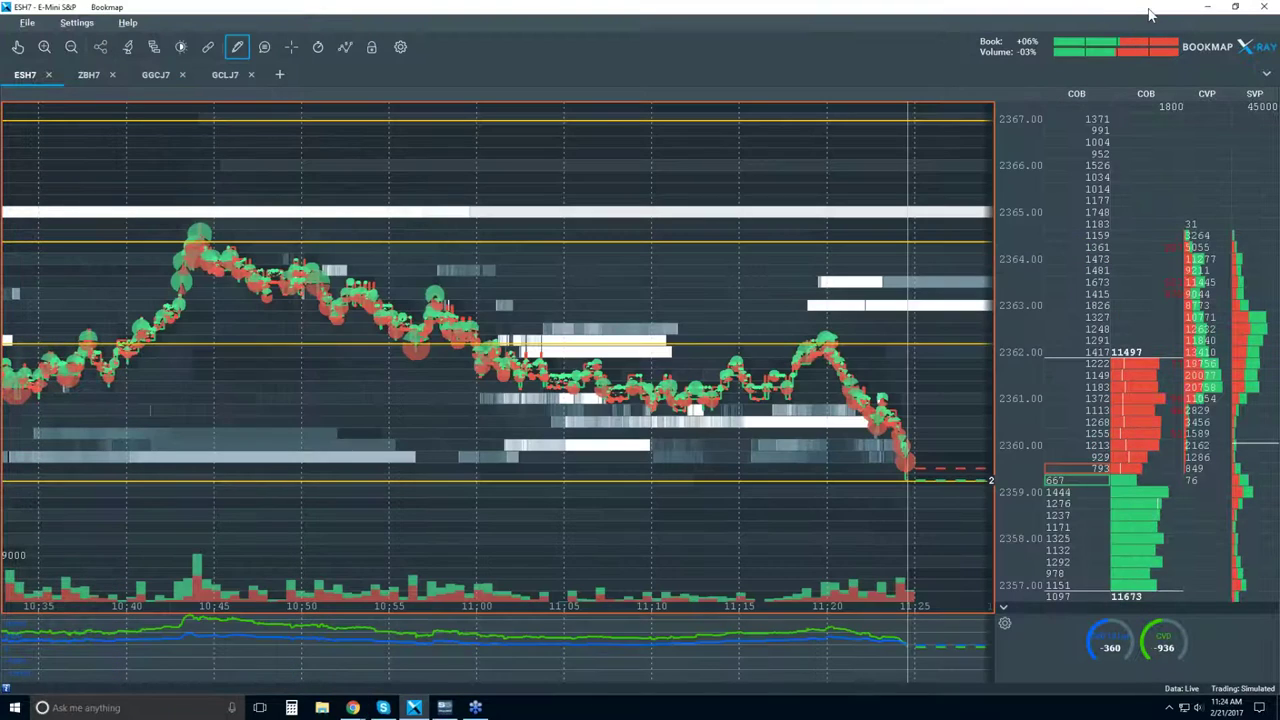
pyautogui.scroll(-4, 798, 320)
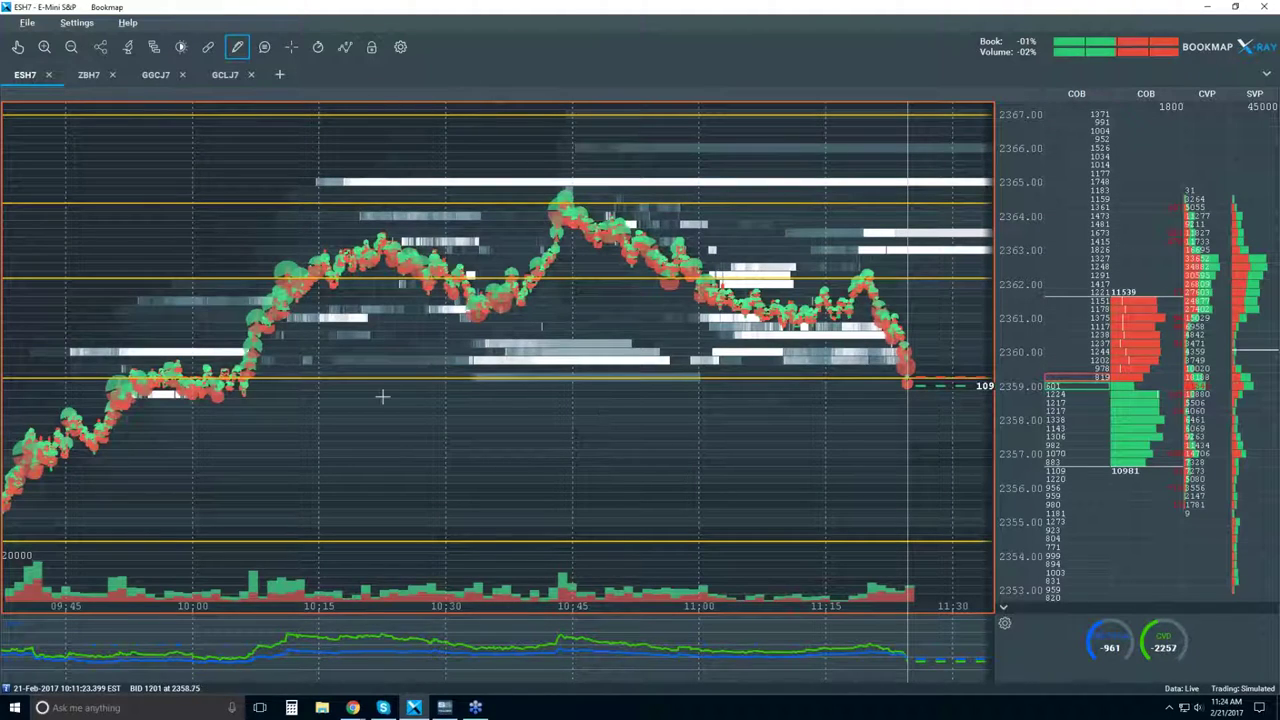
pyautogui.scroll(4, 889, 352)
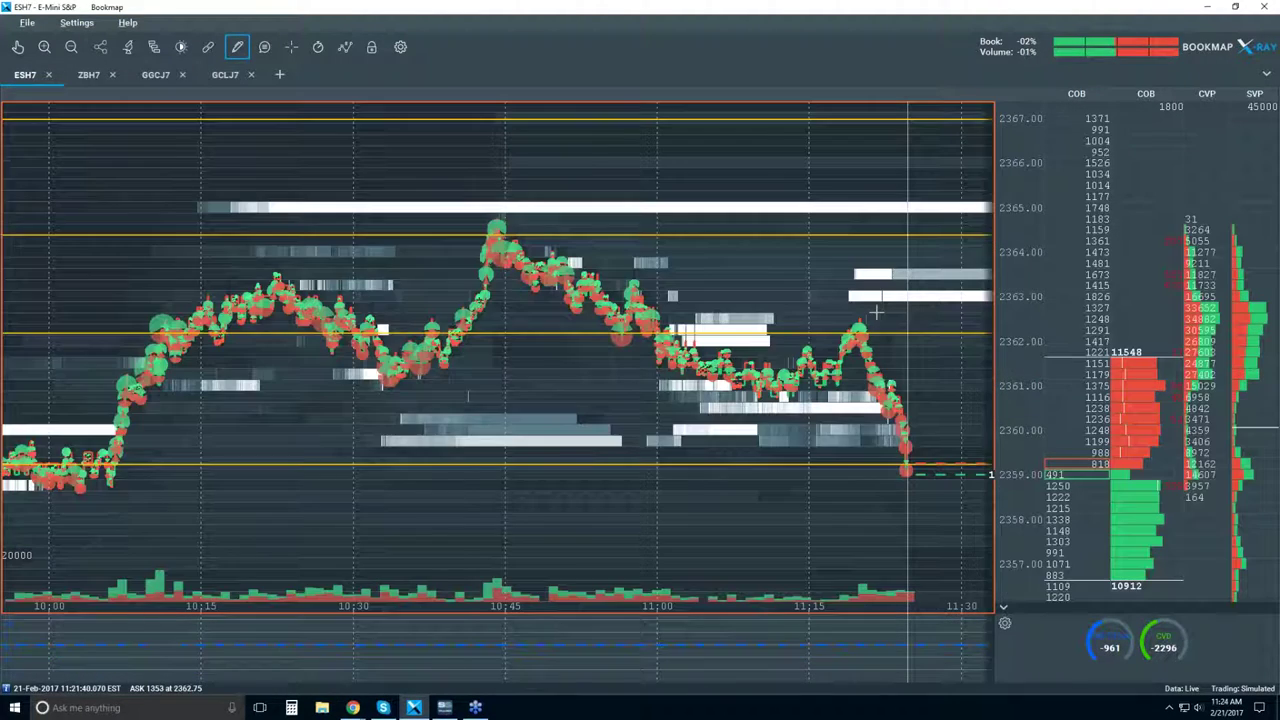
pyautogui.scroll(1, 872, 322)
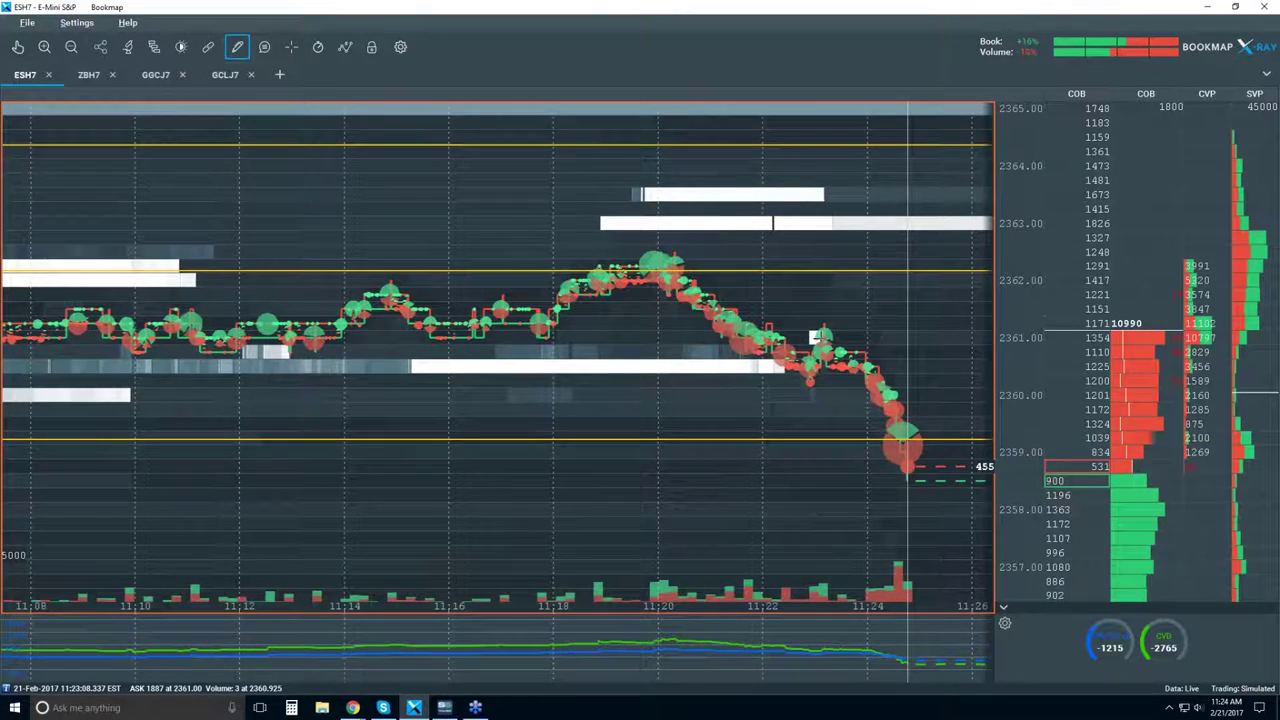
pyautogui.scroll(2, 872, 322)
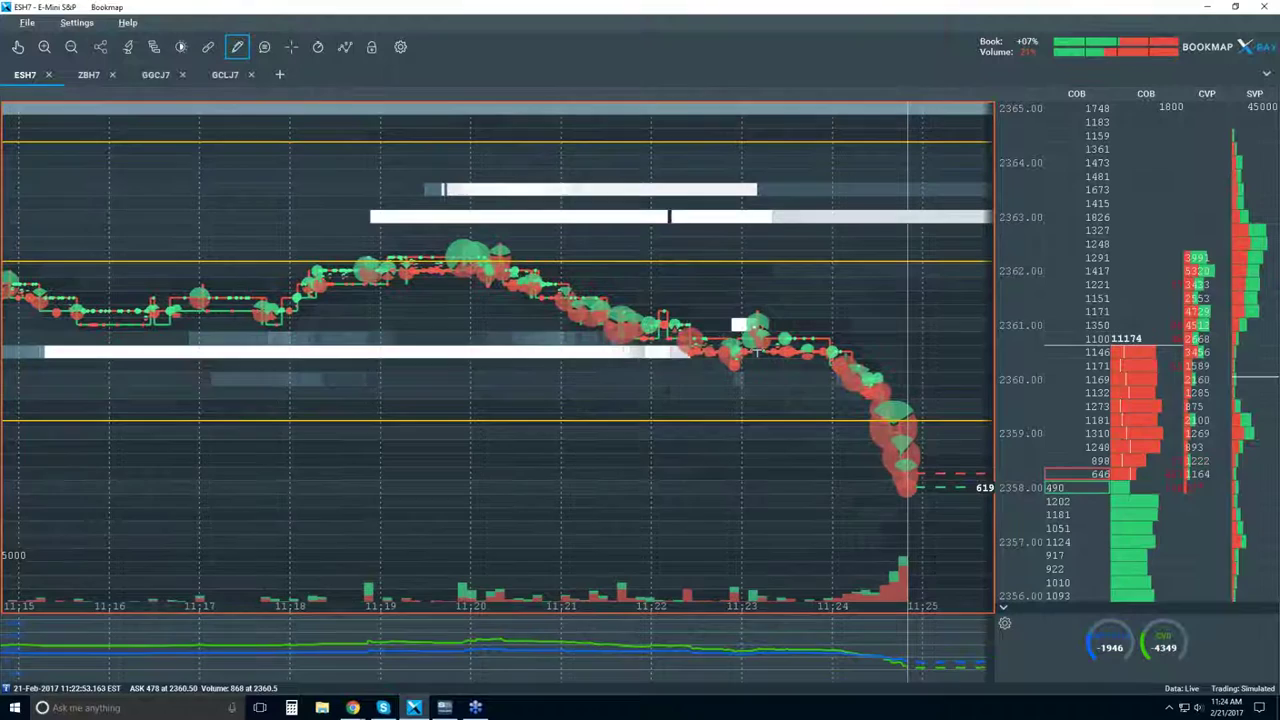
# - Configure the heatmap contrast with large size highlight at about 66, brightness about 12 and white cut-off about 90
pyautogui.click(180, 50)
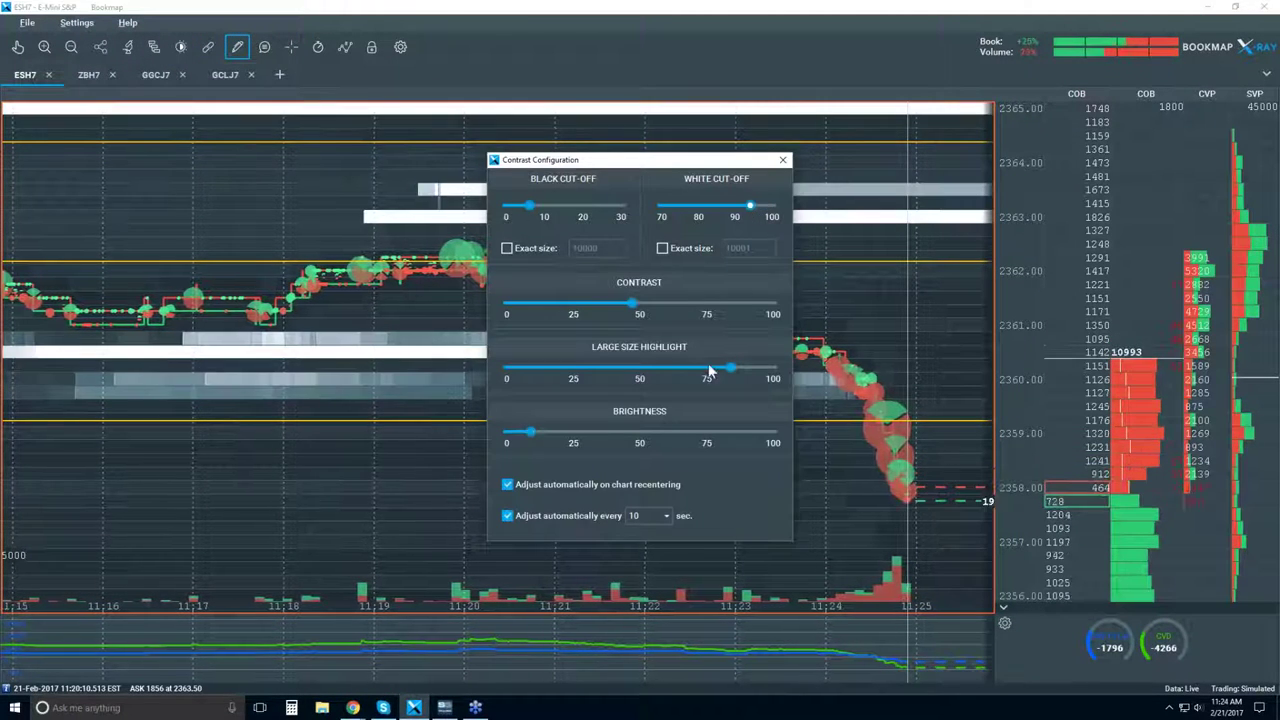
pyautogui.moveTo(731, 372); pyautogui.dragTo(682, 373)
pyautogui.moveTo(533, 436); pyautogui.dragTo(537, 437)
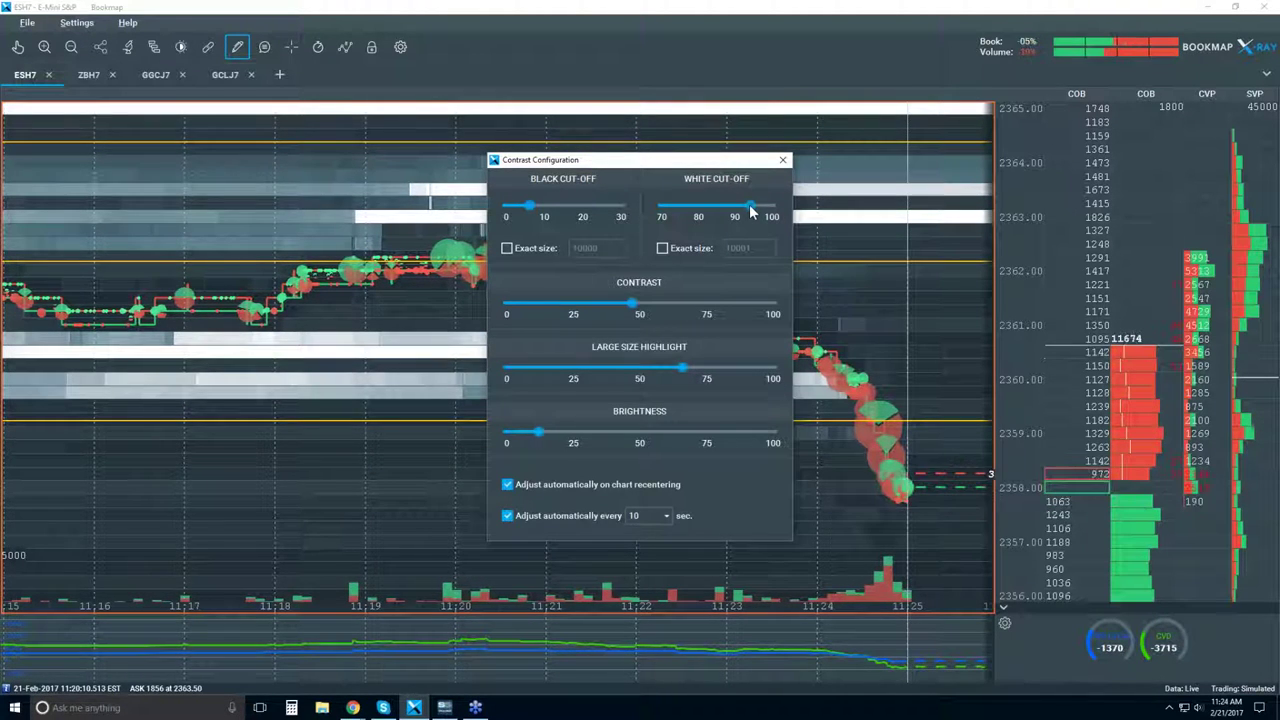
pyautogui.moveTo(752, 210); pyautogui.dragTo(736, 208)
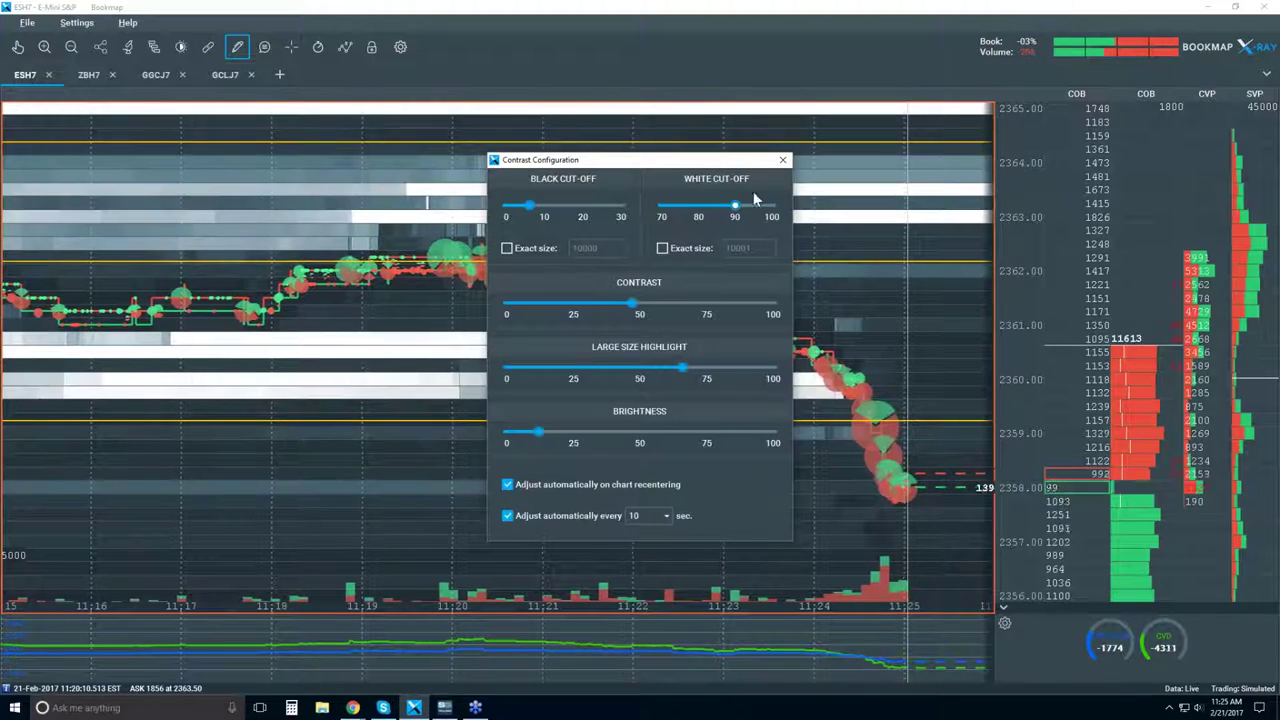
pyautogui.click(783, 160)
# - Examine the resting liquidity and traded volume on ESH7 around the 11:24 to 11:25 move through the 2359.25 line
pyautogui.scroll(-5, 828, 349)
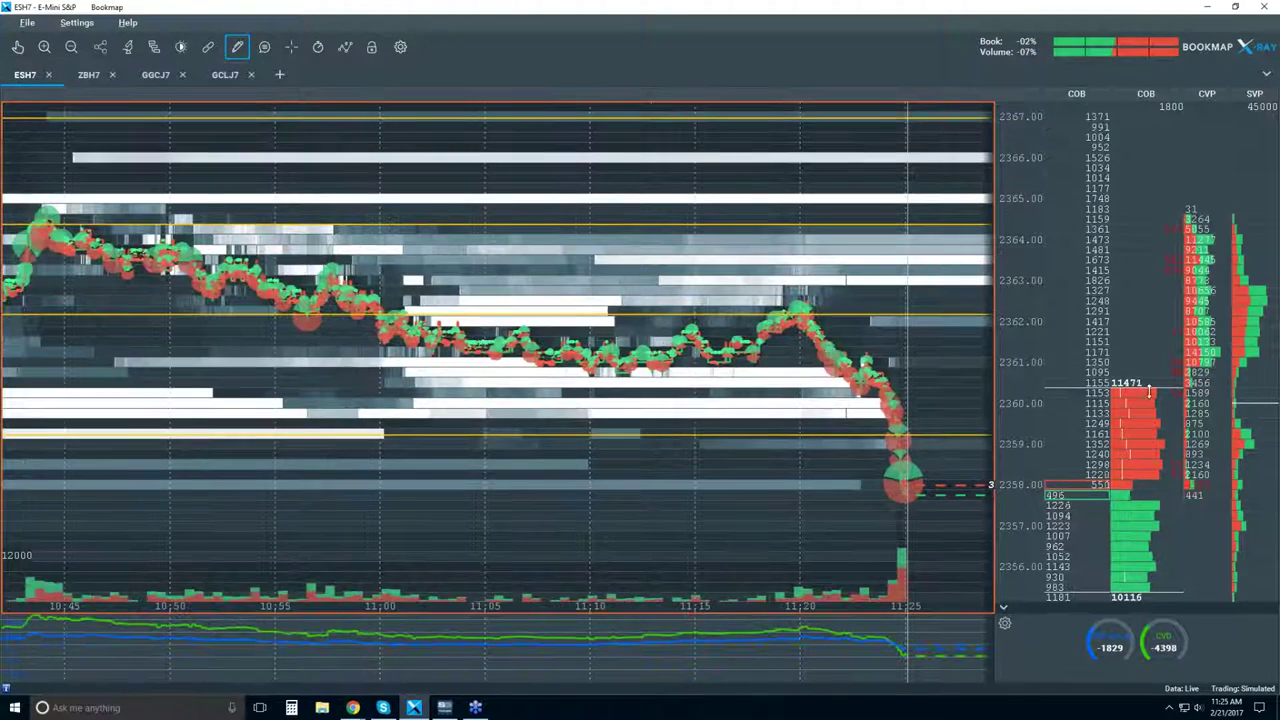
pyautogui.scroll(-3, 1100, 330)
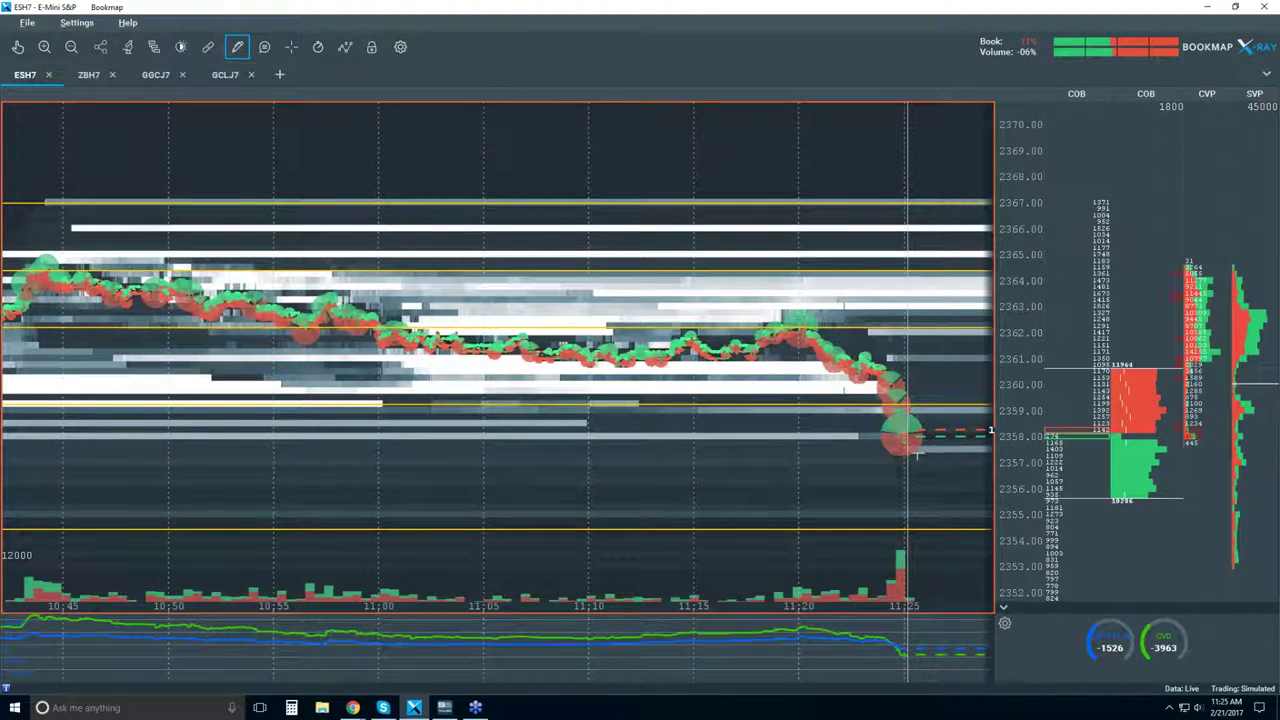
pyautogui.scroll(3, 858, 356)
pyautogui.scroll(3, 858, 360)
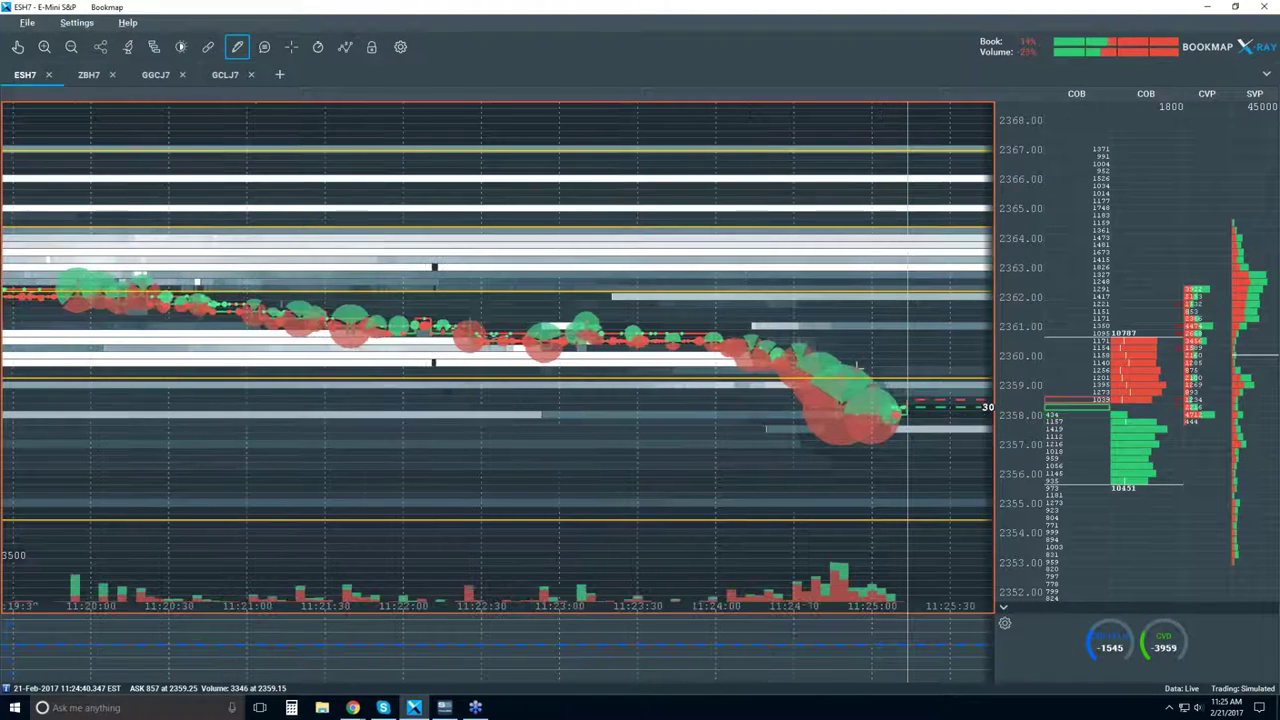
pyautogui.scroll(3, 858, 366)
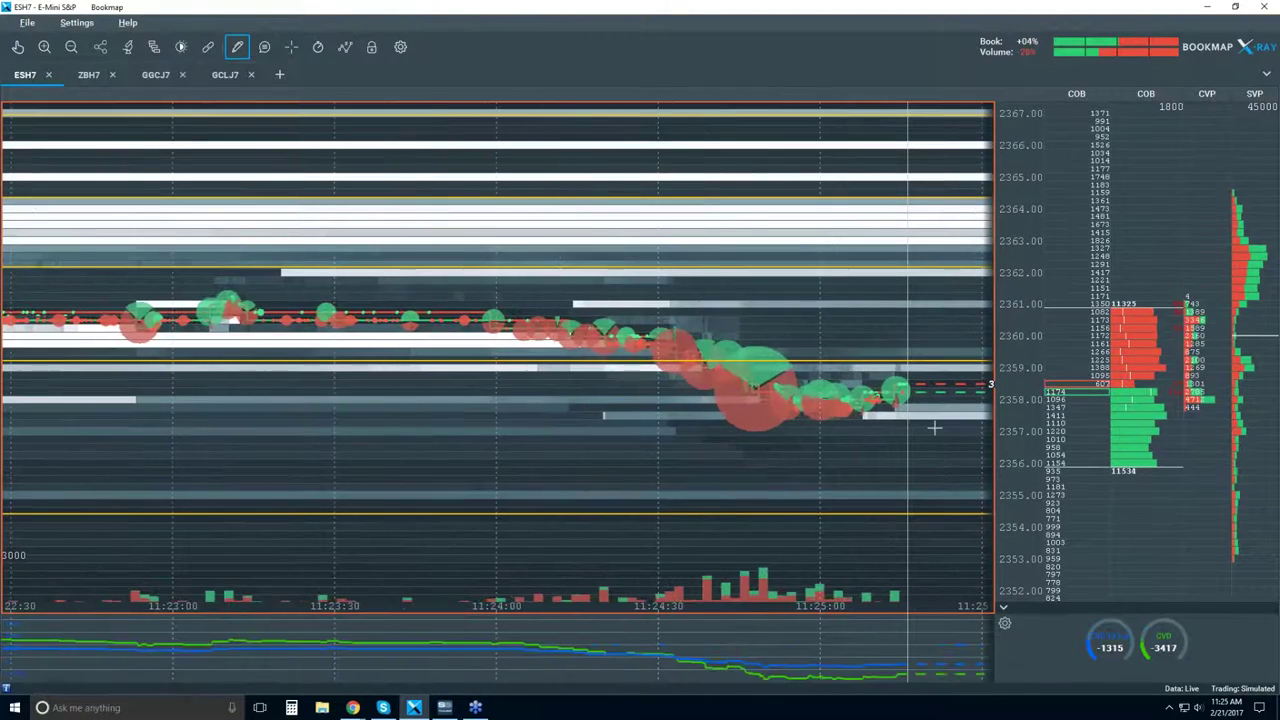
pyautogui.scroll(3, 1075, 300)
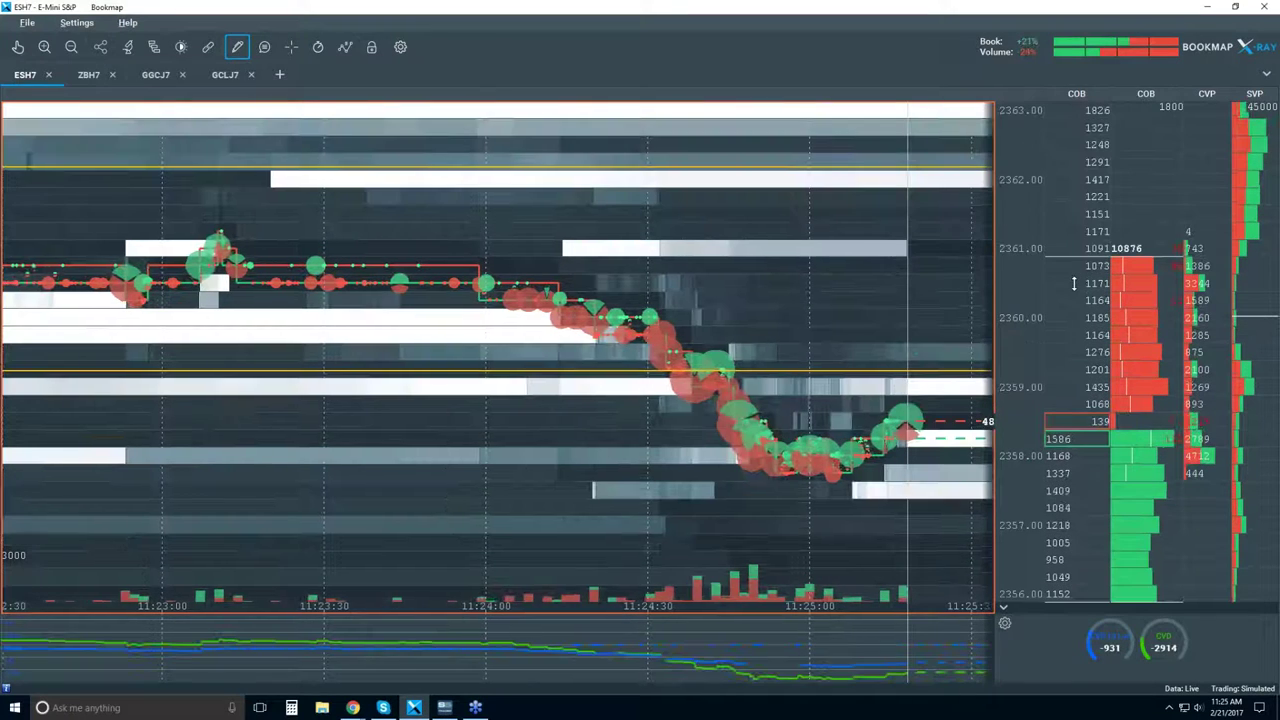
# - Compare the order book's liquidity just above and below price after 11:25 with the levels before the 11:24 move
pyautogui.scroll(-1, 892, 360)
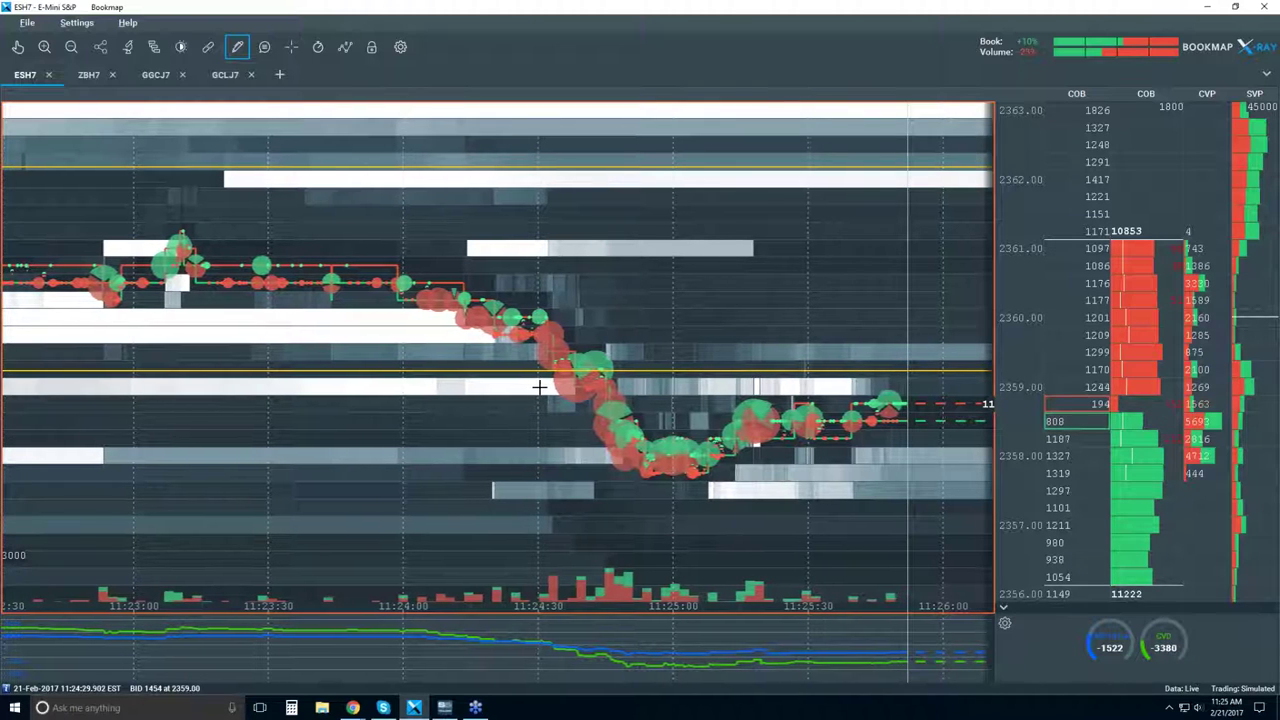
pyautogui.scroll(-2, 555, 370)
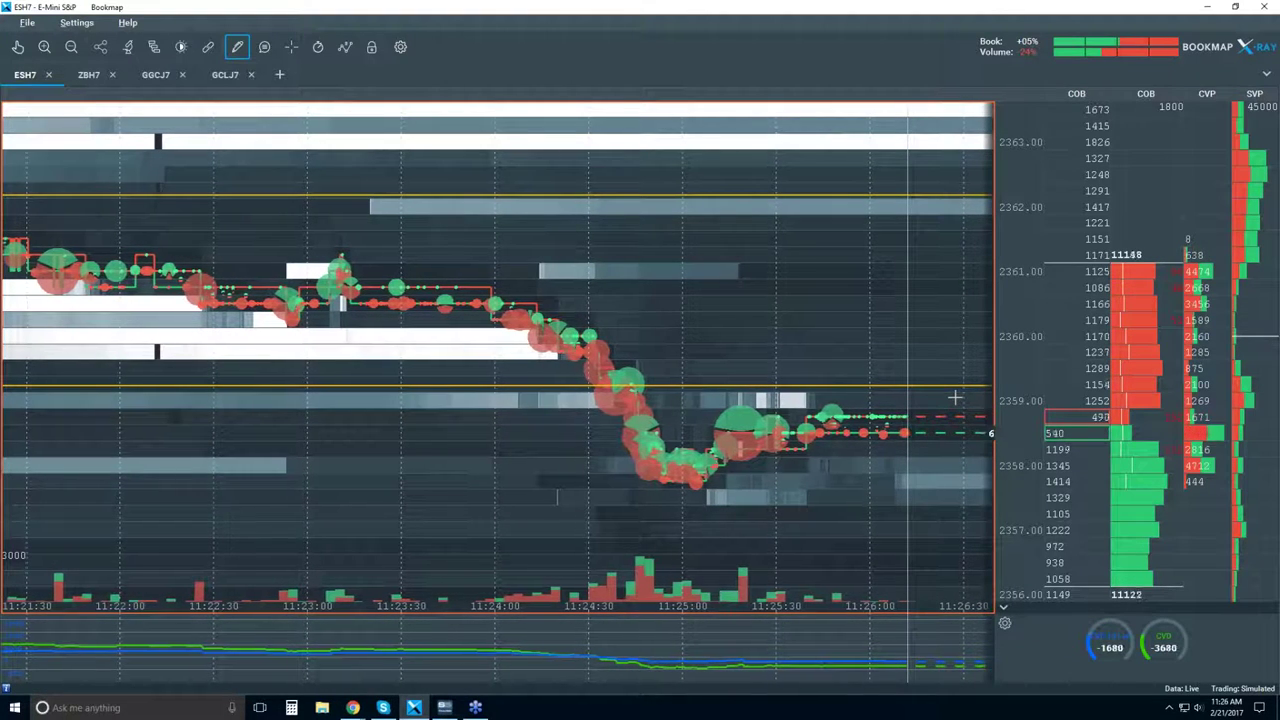
pyautogui.scroll(3, 795, 369)
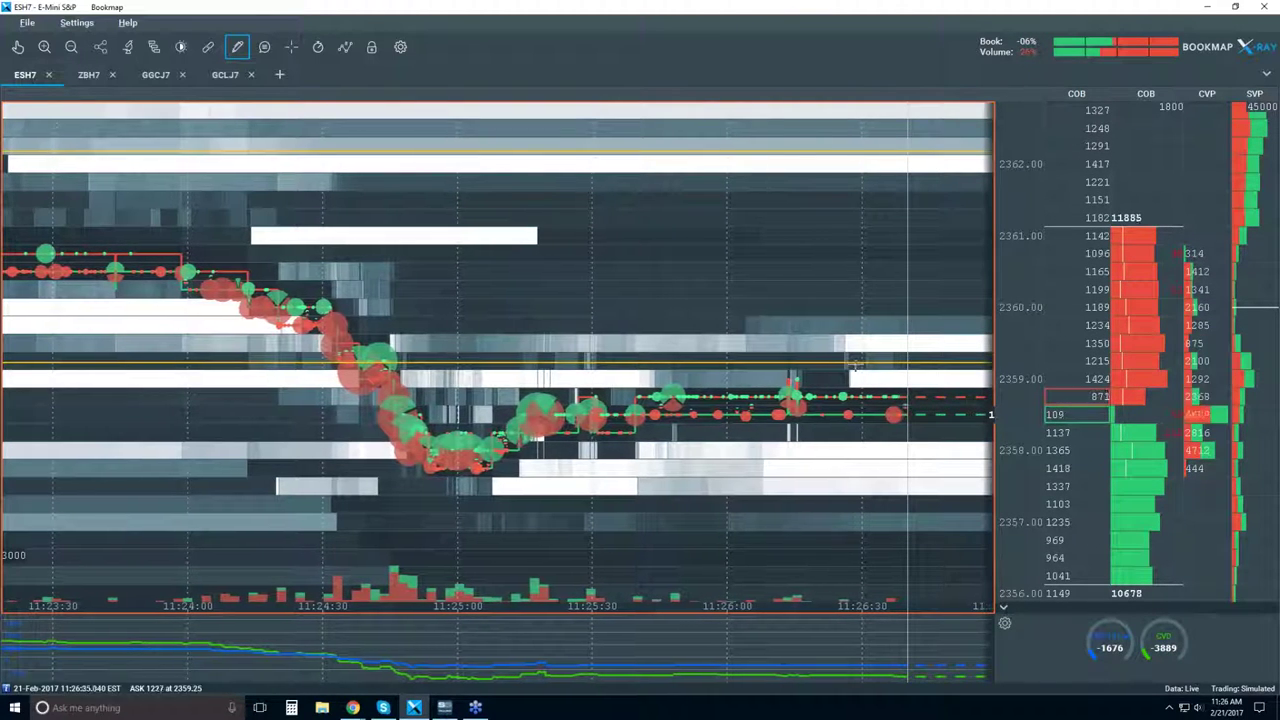
pyautogui.scroll(-2, 870, 368)
pyautogui.scroll(-2, 840, 365)
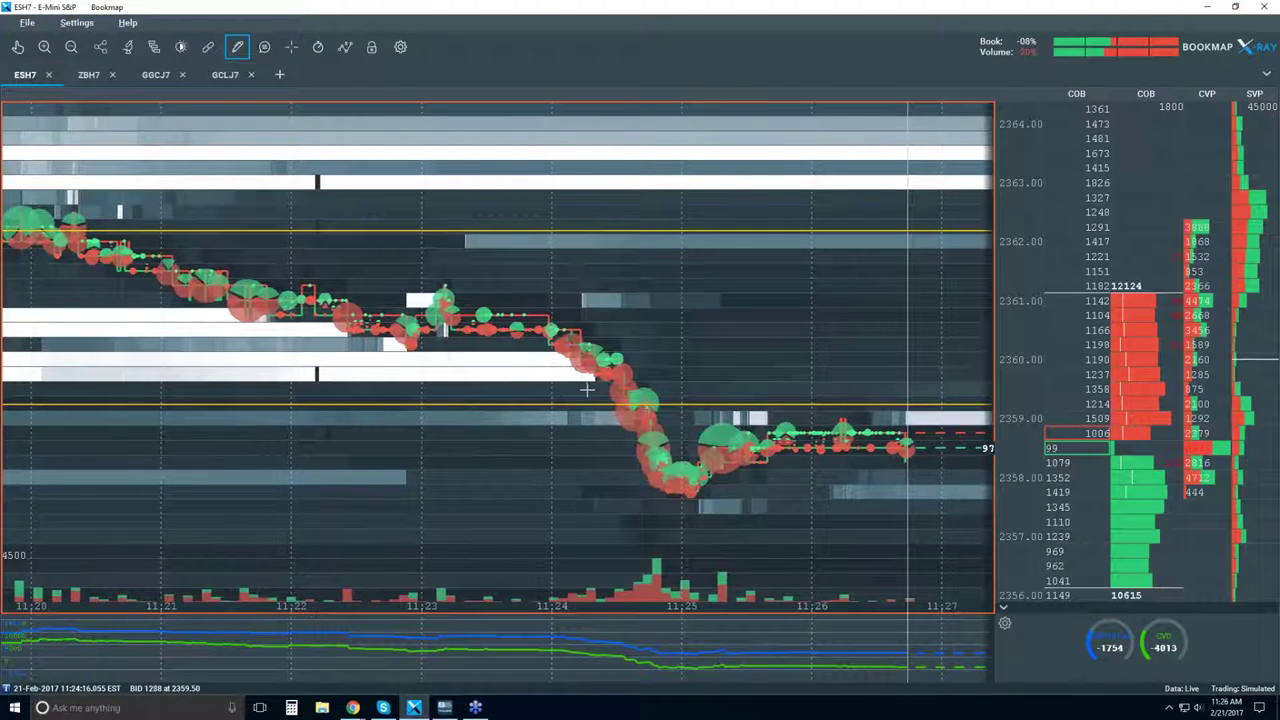
pyautogui.scroll(-1, 585, 381)
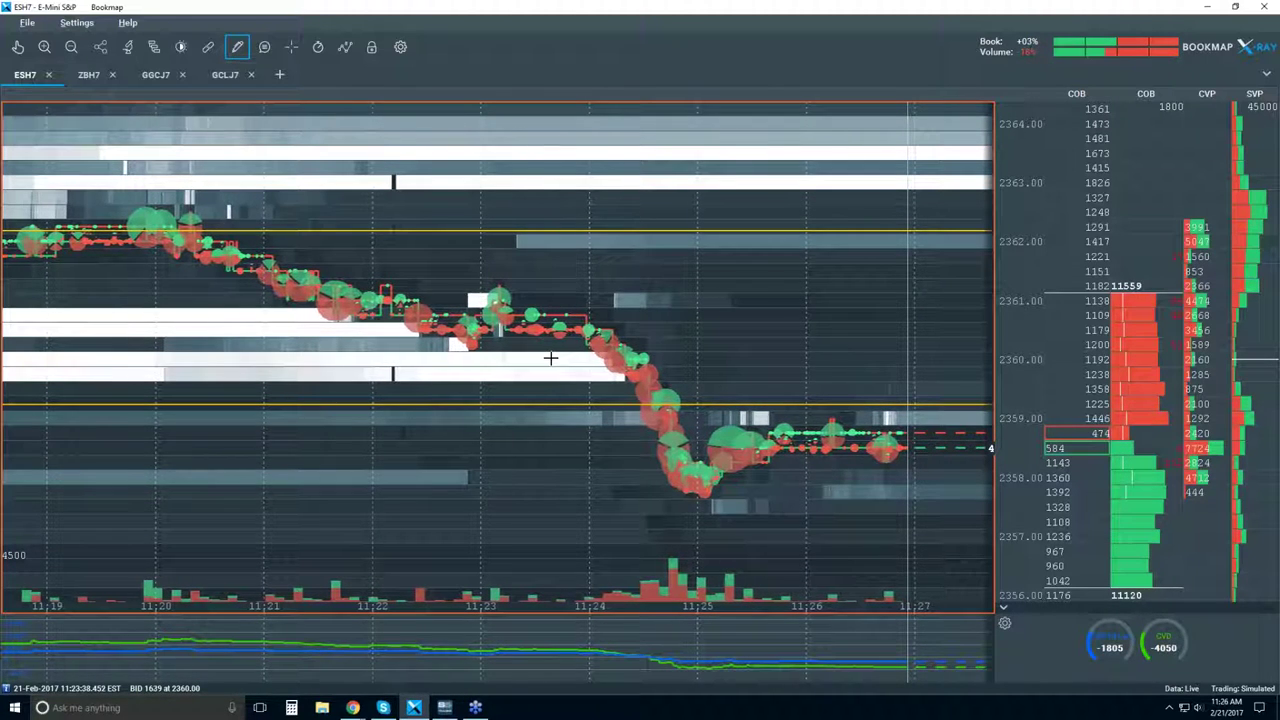
pyautogui.scroll(3, 592, 352)
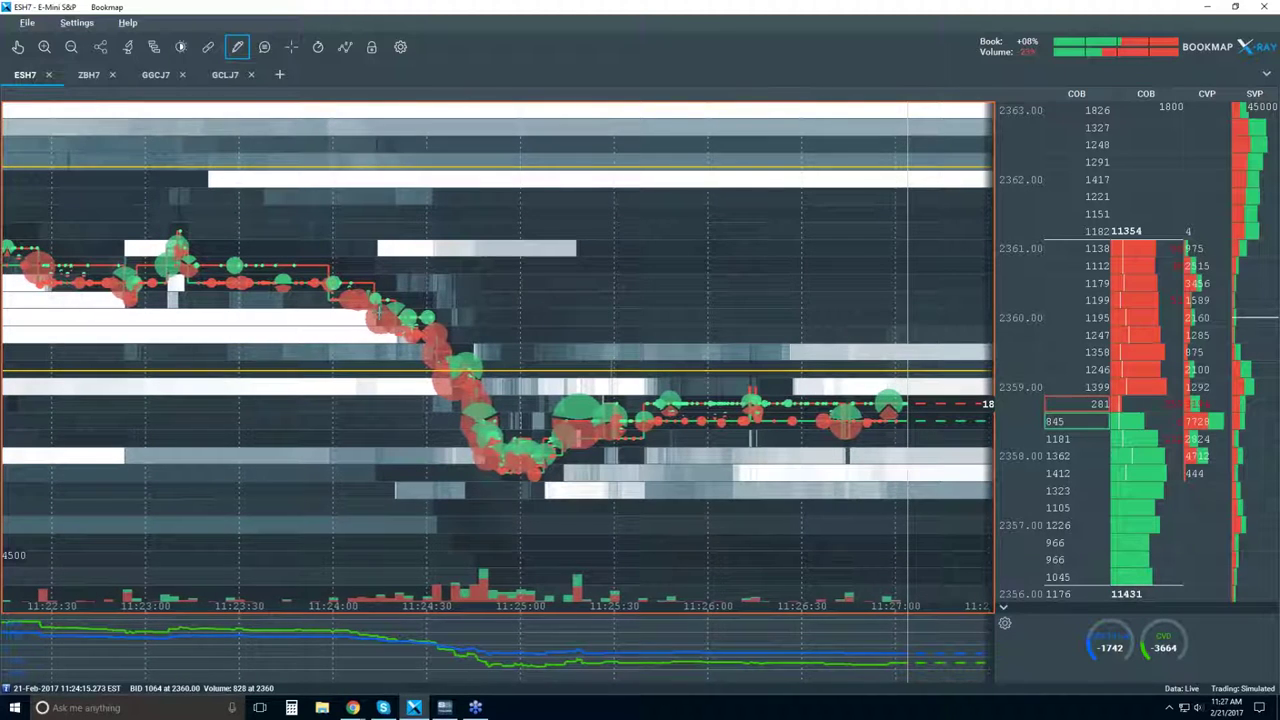
pyautogui.scroll(-2, 299, 325)
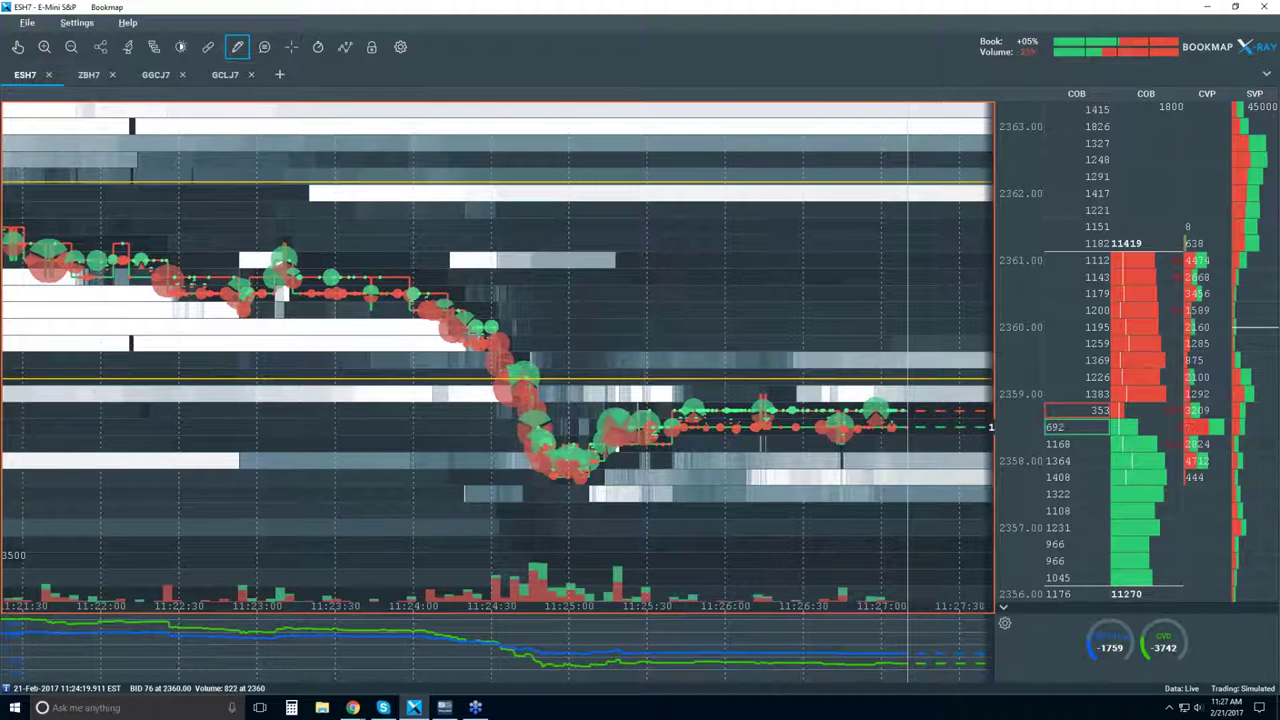
# - Turn off the horizontal line drawing tool and review the ESH7 heatmap back to about 10:45
pyautogui.click(237, 47)
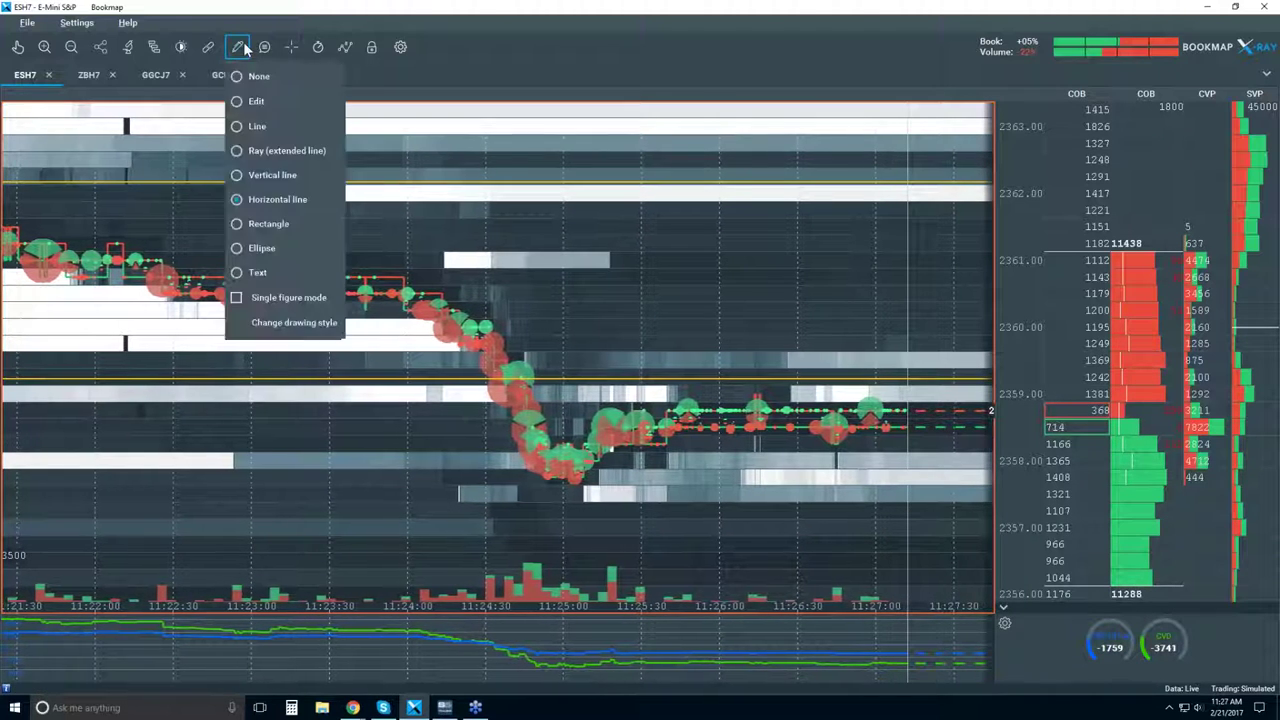
pyautogui.click(262, 76)
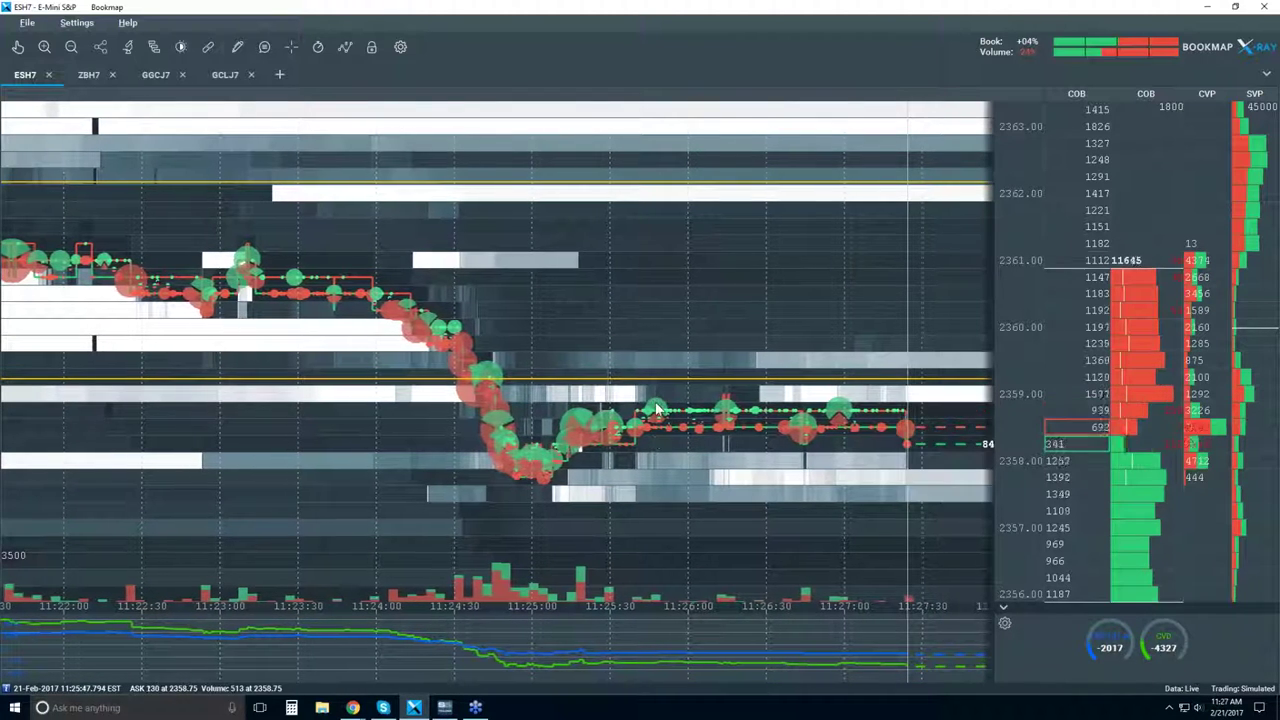
pyautogui.scroll(-2, 656, 406)
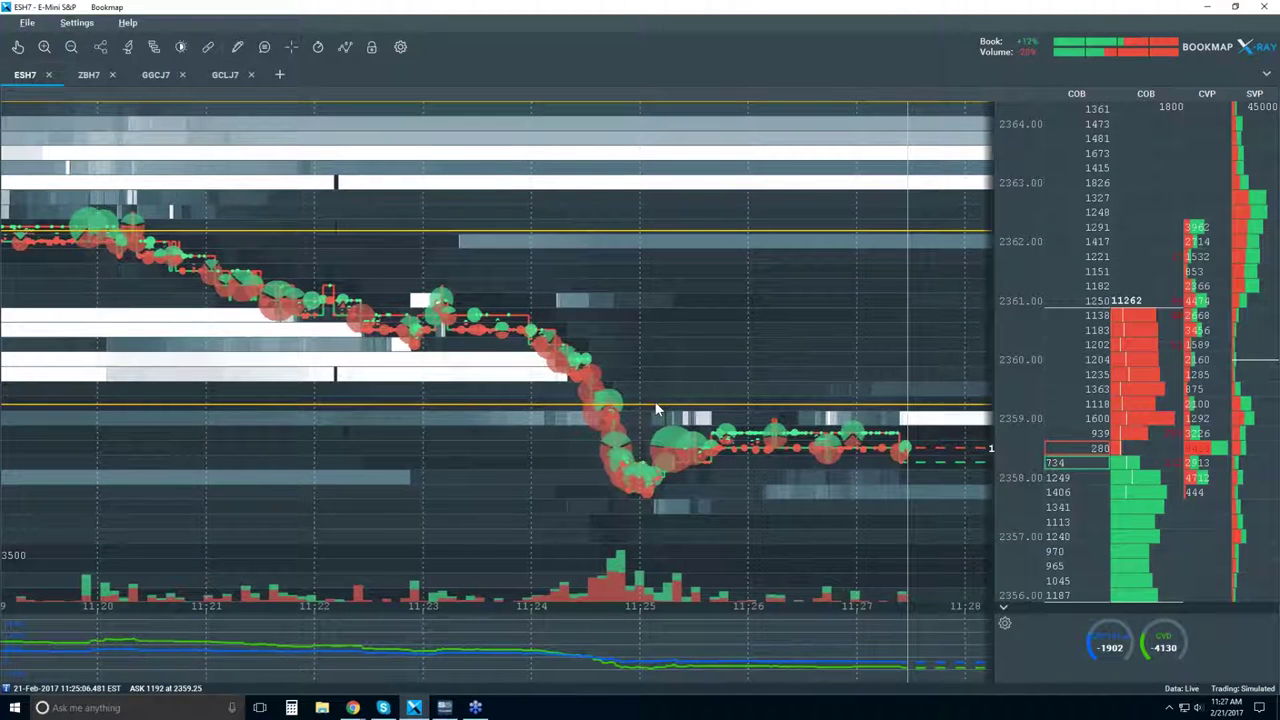
pyautogui.scroll(-3, 656, 408)
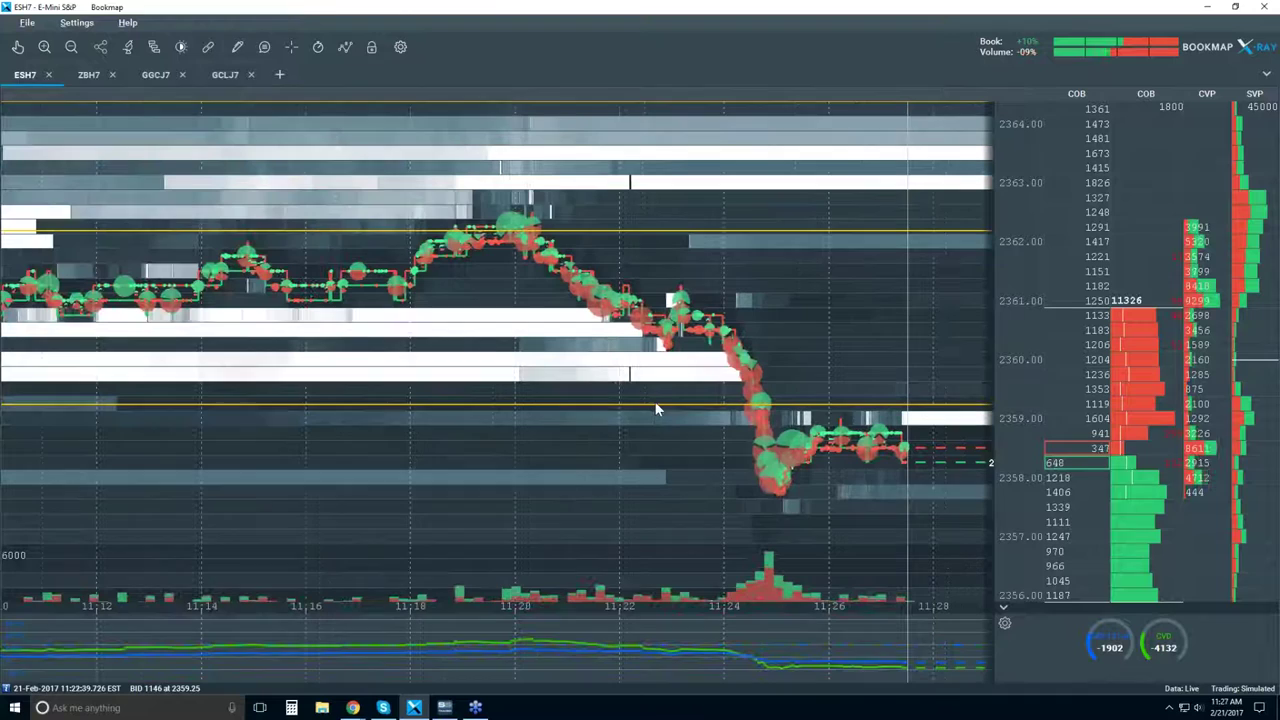
pyautogui.scroll(-1, 656, 408)
pyautogui.scroll(-1, 656, 408)
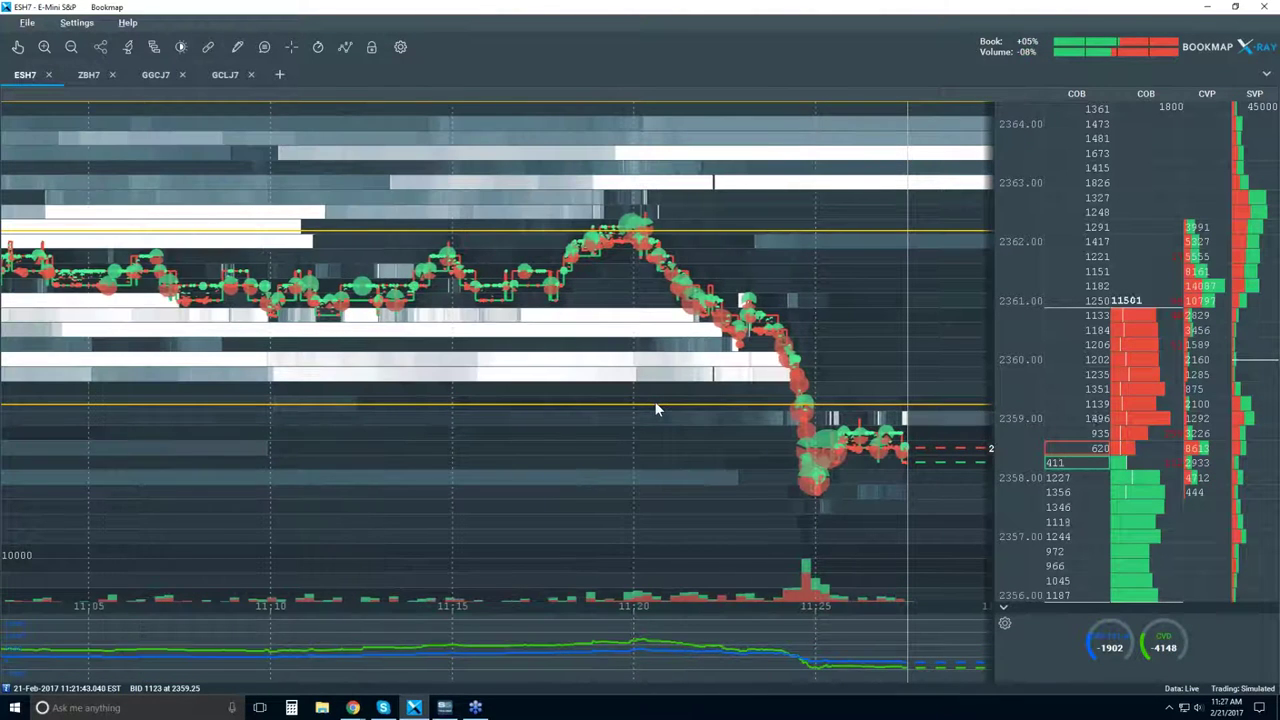
pyautogui.scroll(-1, 656, 408)
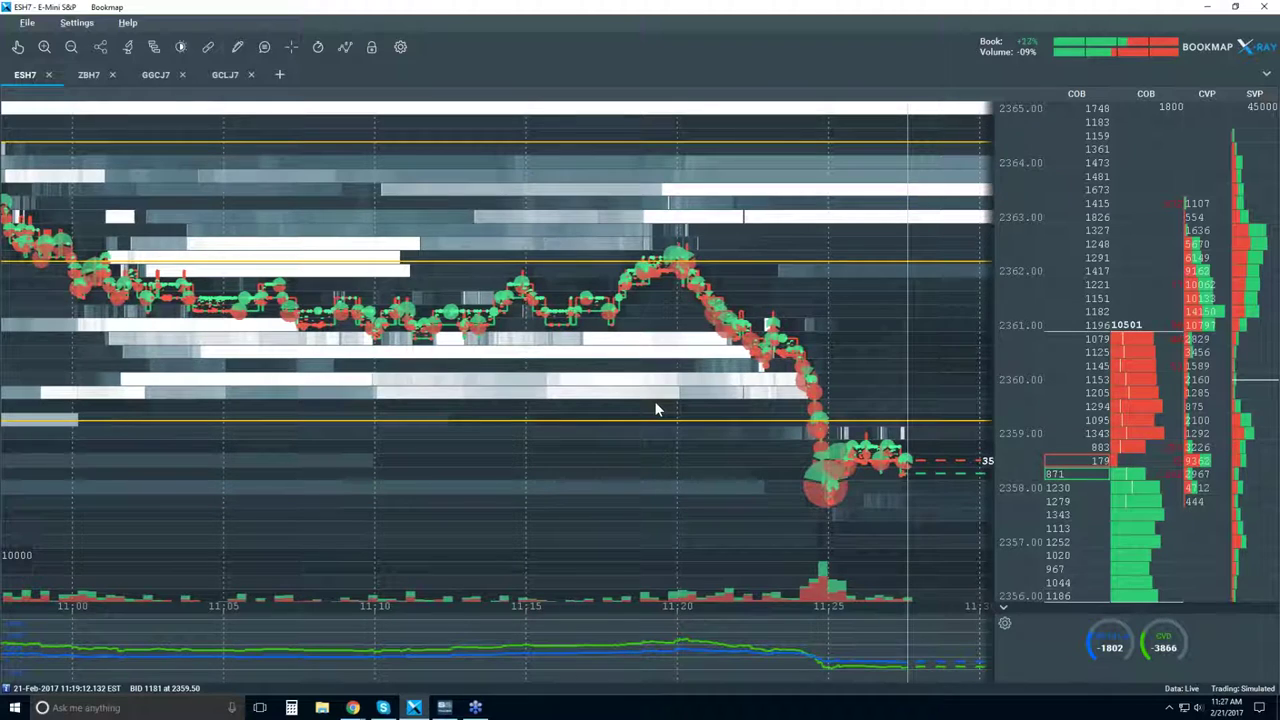
pyautogui.scroll(-2, 656, 408)
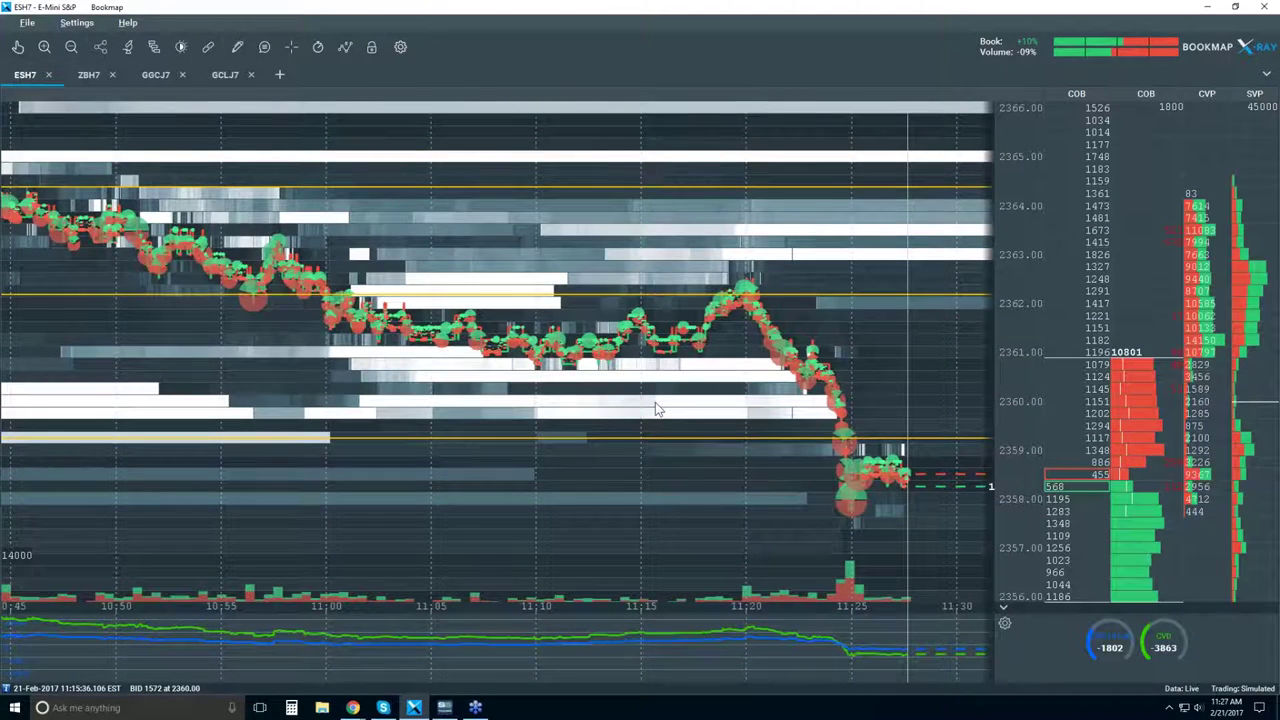
# - Examine the traded volume and liquidity just below the 2359.25 line between 11:25 and 11:28
pyautogui.scroll(3, 655, 408)
pyautogui.scroll(2, 657, 408)
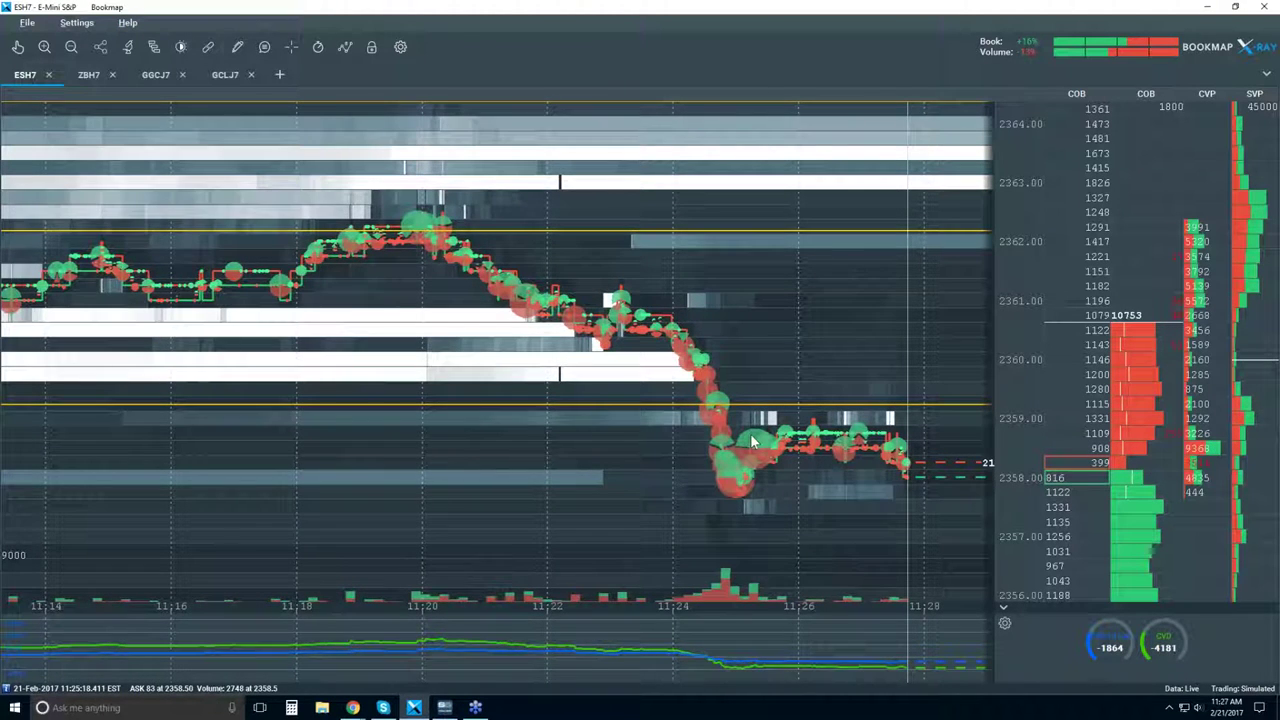
pyautogui.scroll(3, 755, 440)
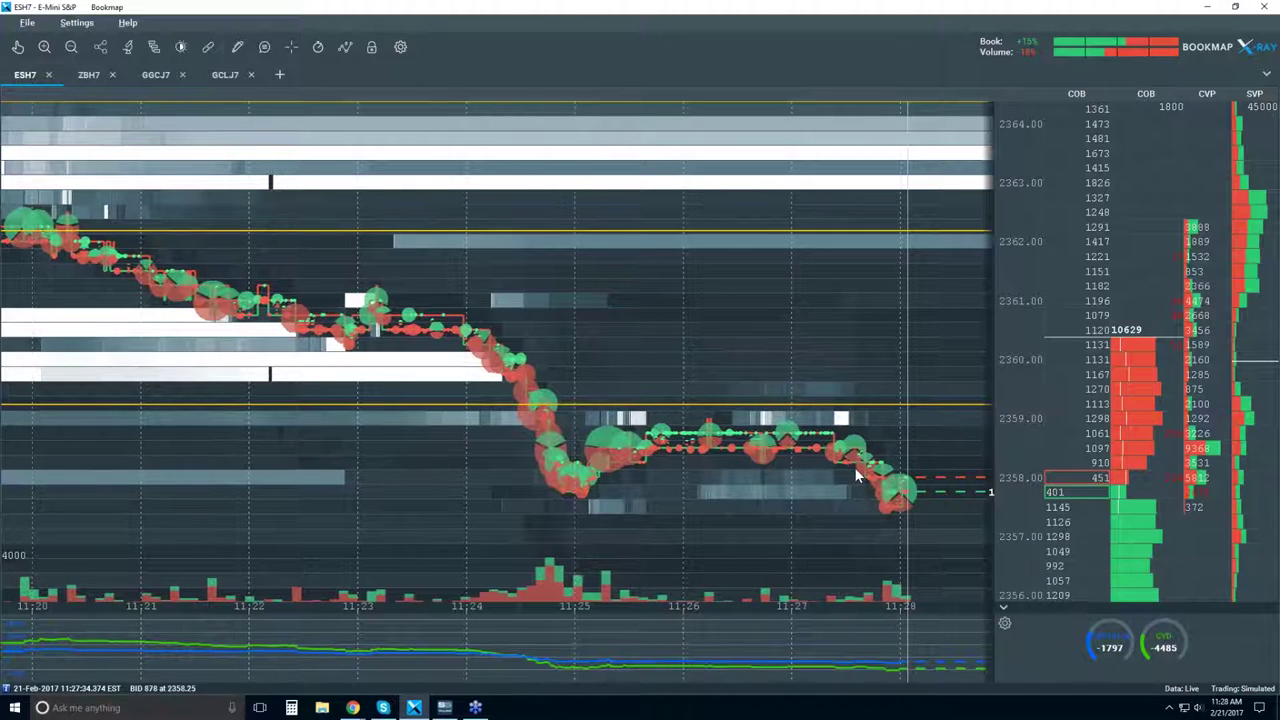
pyautogui.scroll(-1, 745, 448)
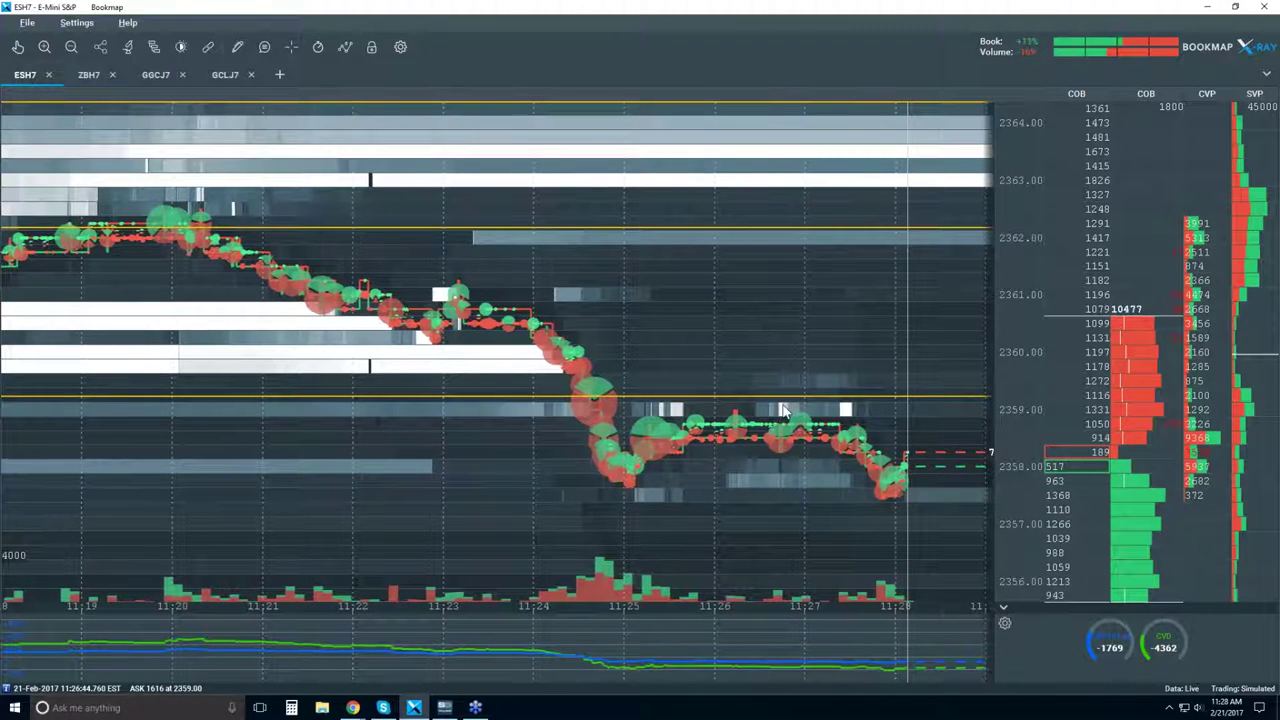
pyautogui.scroll(1, 784, 410)
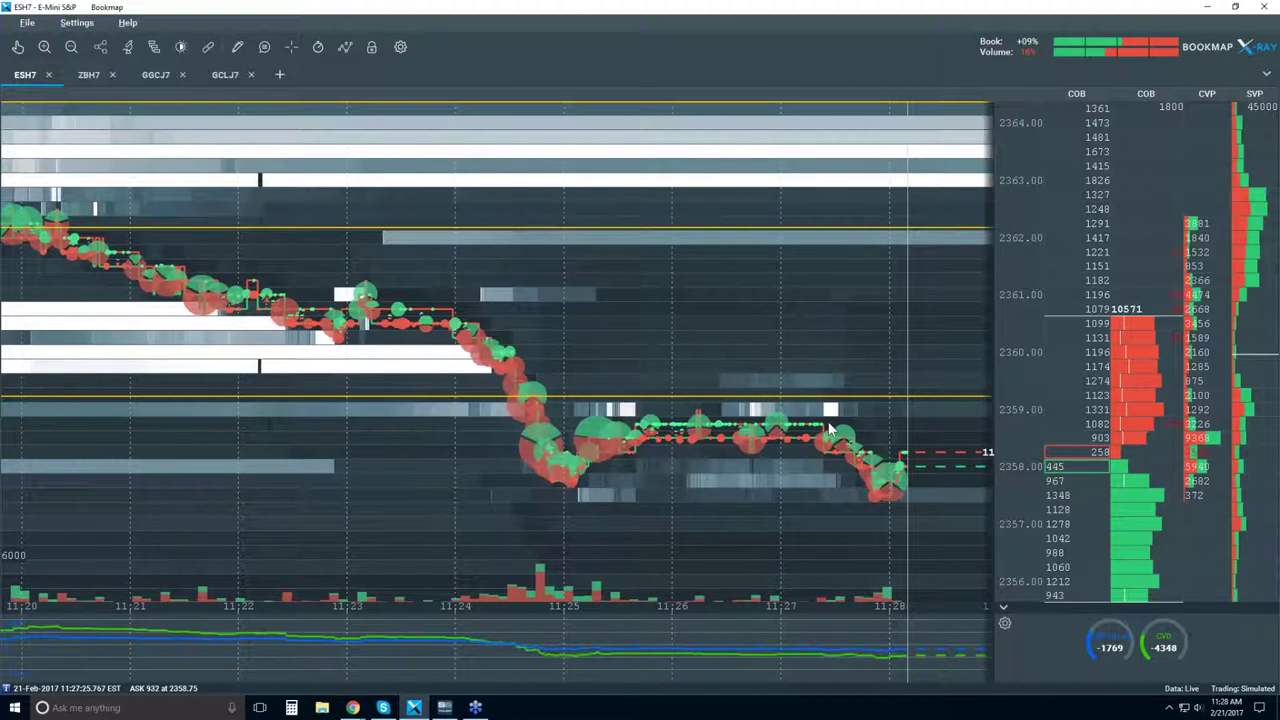
# - Examine the liquidity and traded volume between 2357.00 and the 2359.25 line from 11:25 to 11:30
pyautogui.scroll(2, 829, 430)
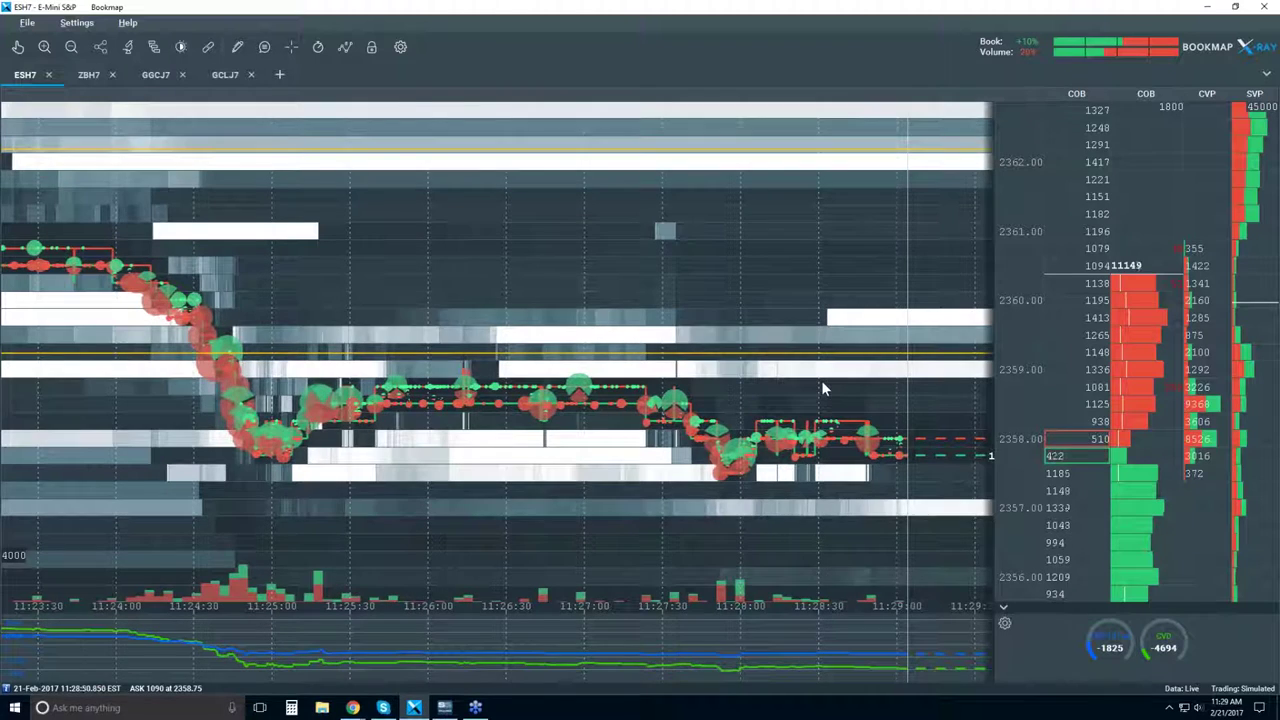
pyautogui.scroll(-1, 820, 384)
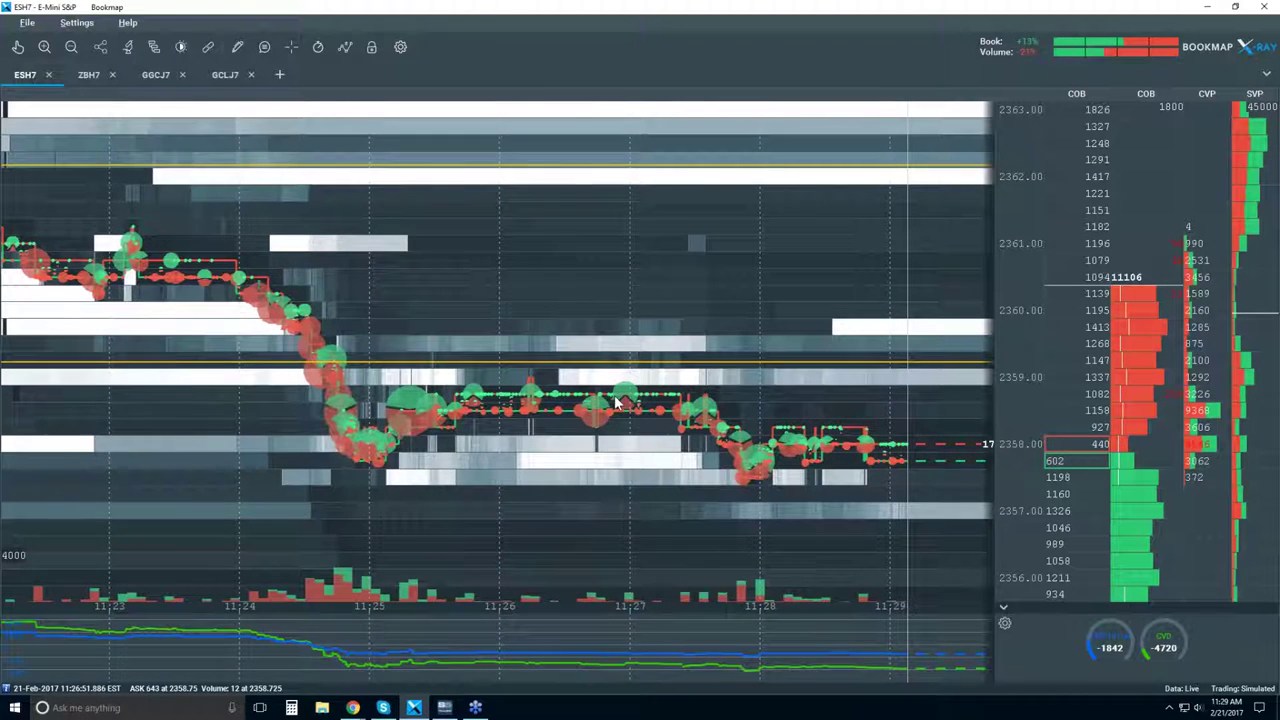
pyautogui.scroll(-1, 734, 397)
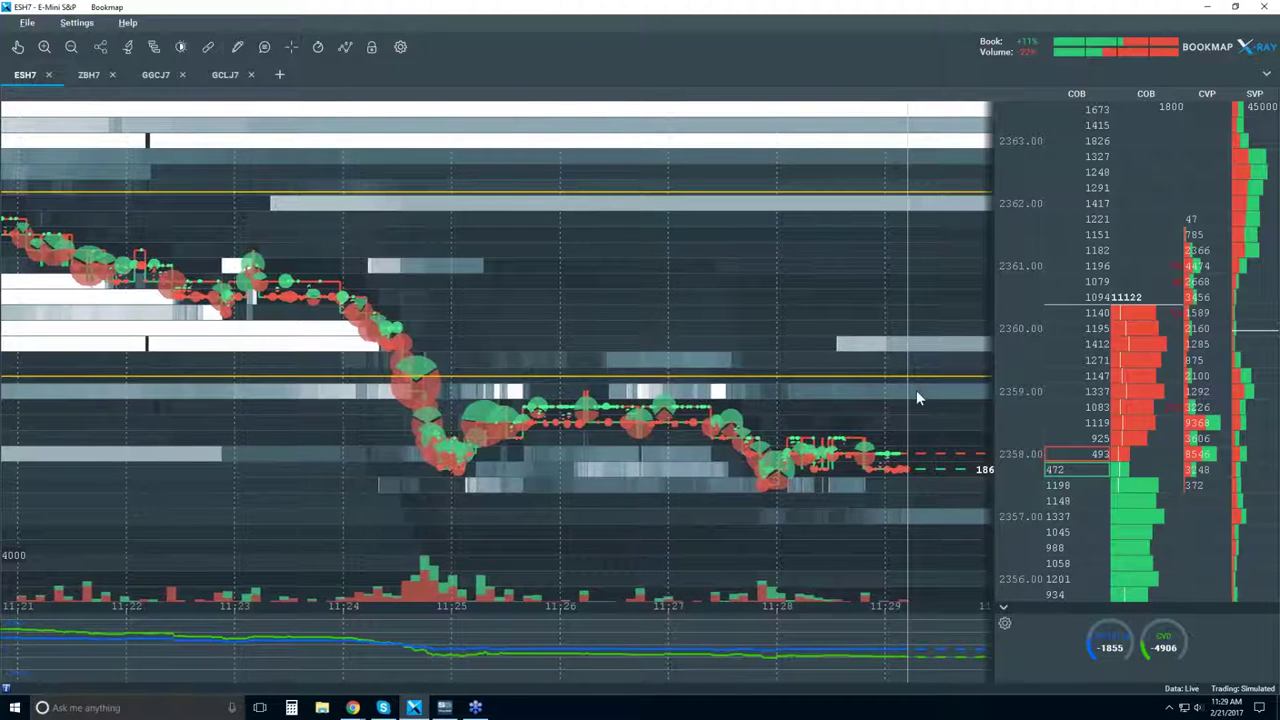
pyautogui.scroll(-1, 915, 391)
pyautogui.scroll(-1, 905, 400)
pyautogui.scroll(3, 899, 407)
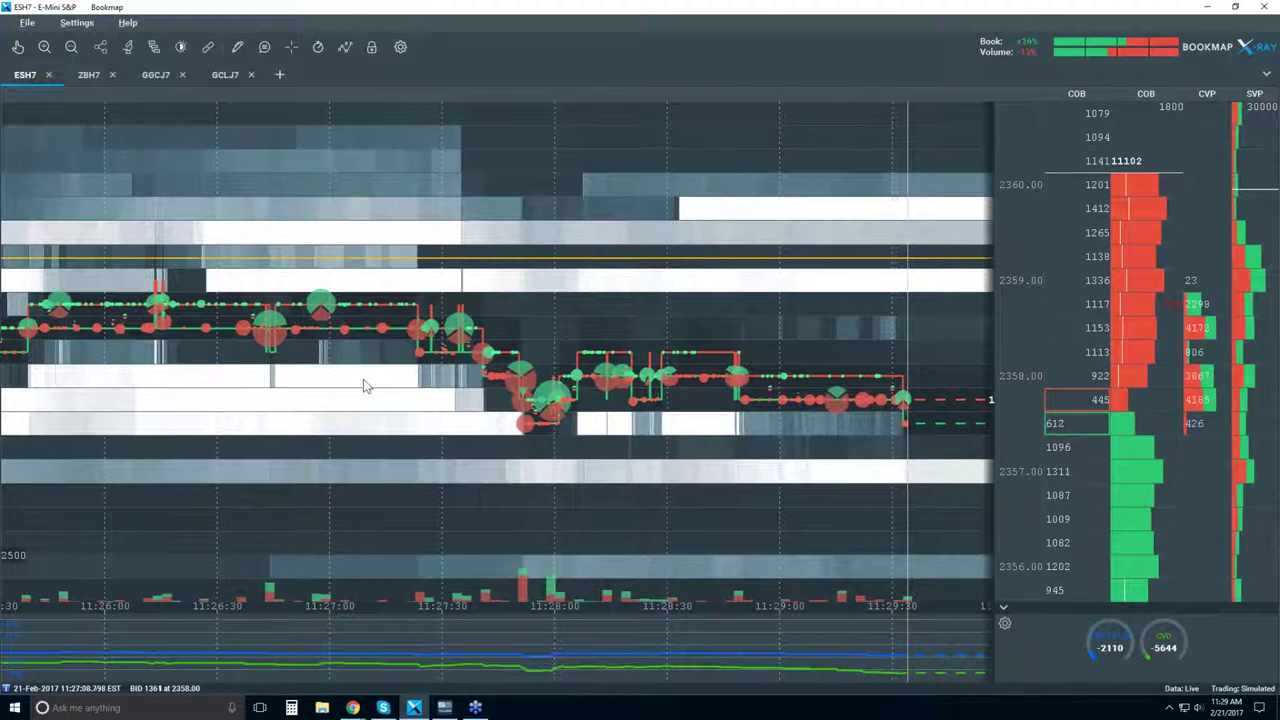
pyautogui.scroll(-3, 363, 379)
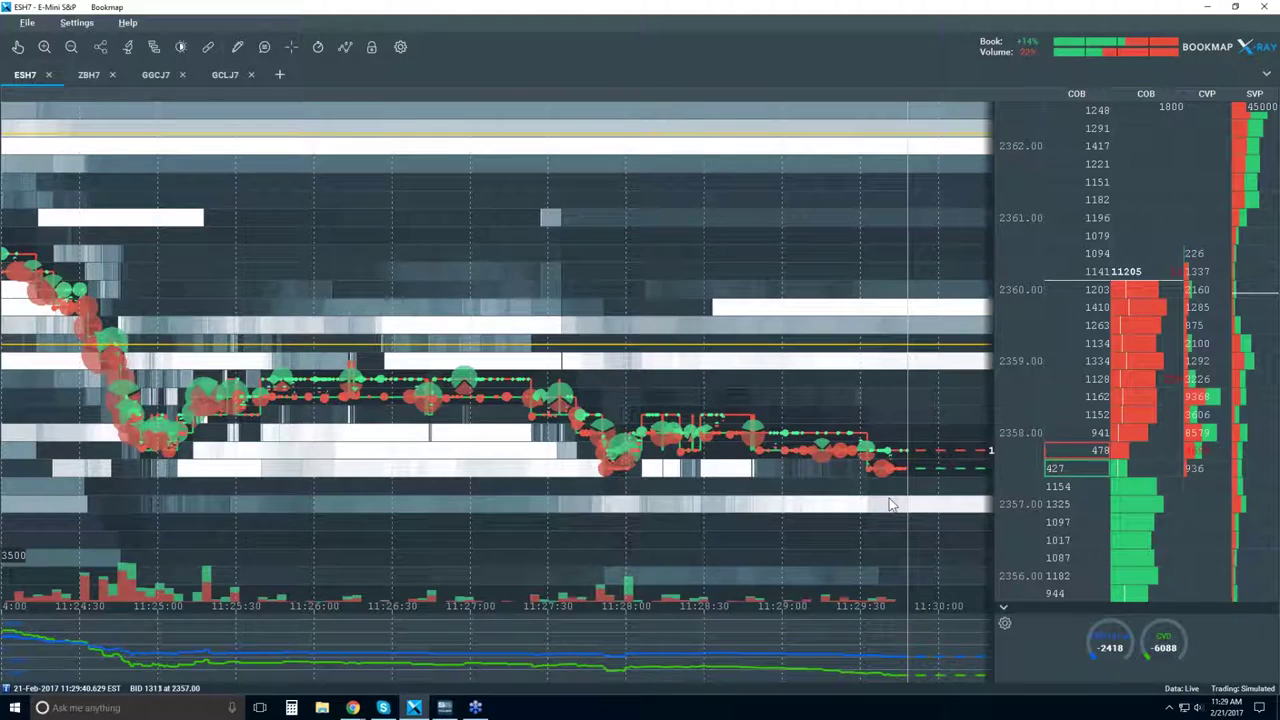
pyautogui.scroll(-3, 1084, 345)
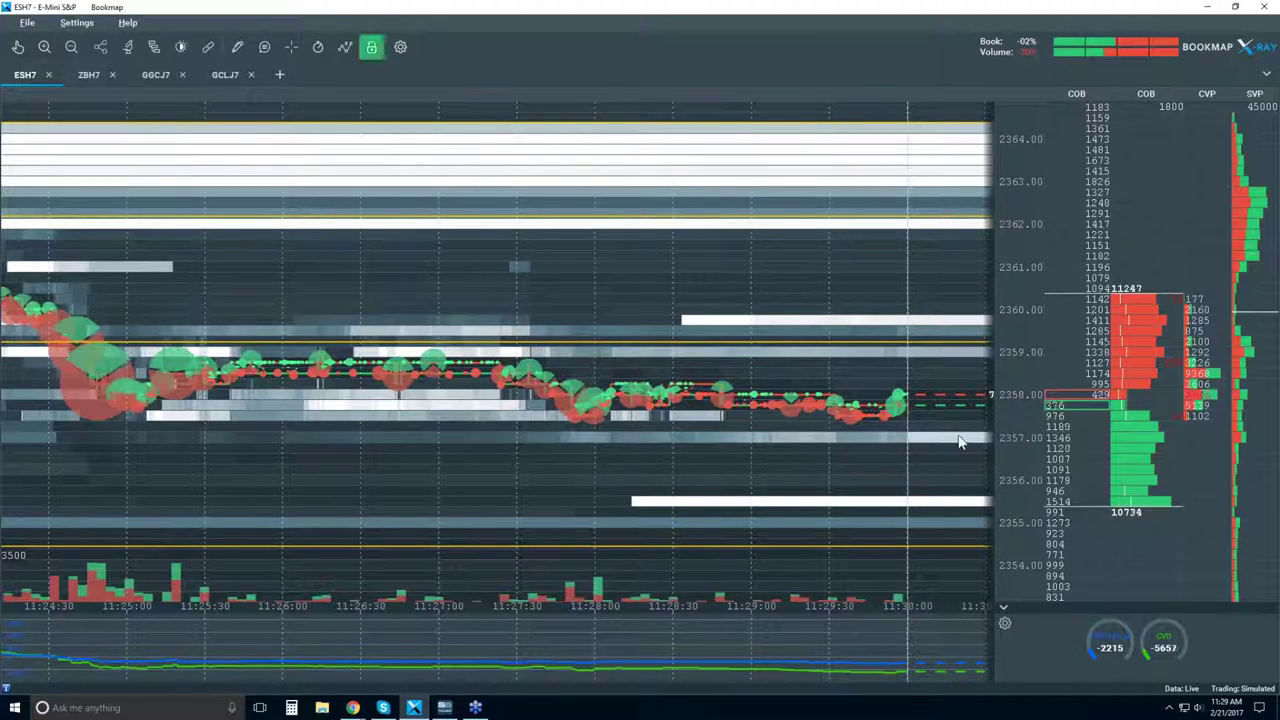
pyautogui.scroll(3, 1076, 430)
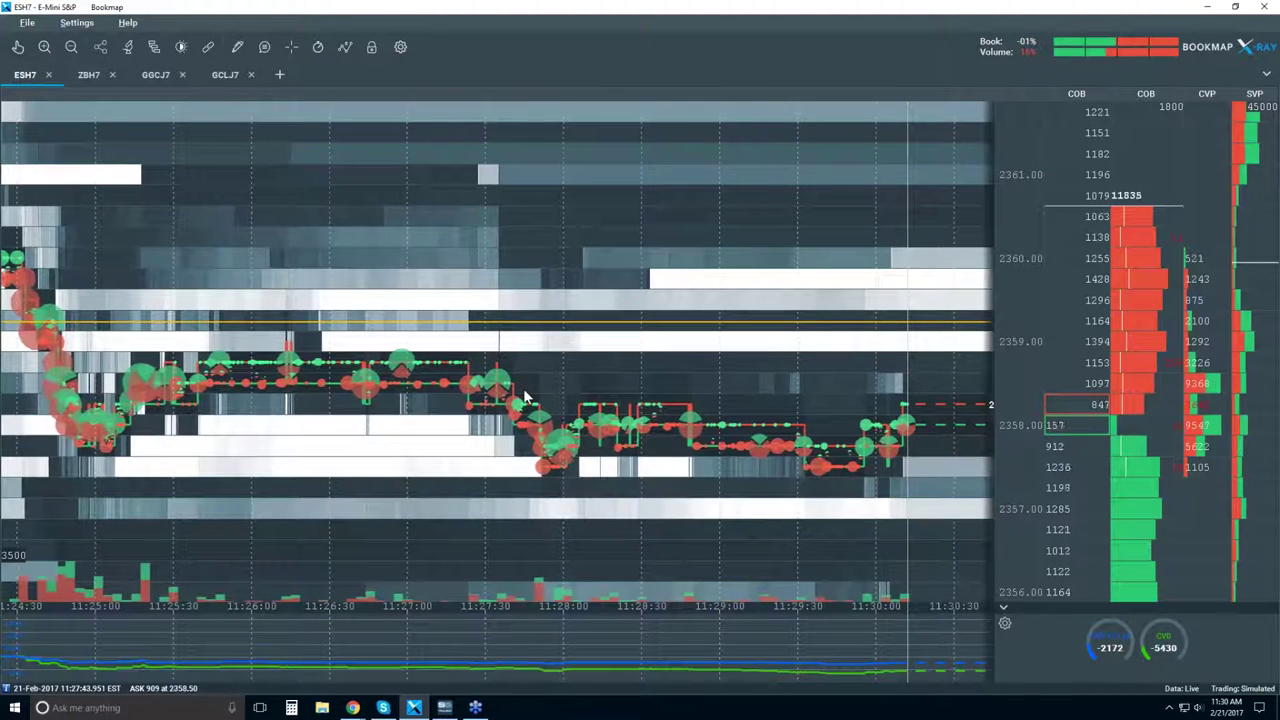
pyautogui.scroll(-3, 525, 395)
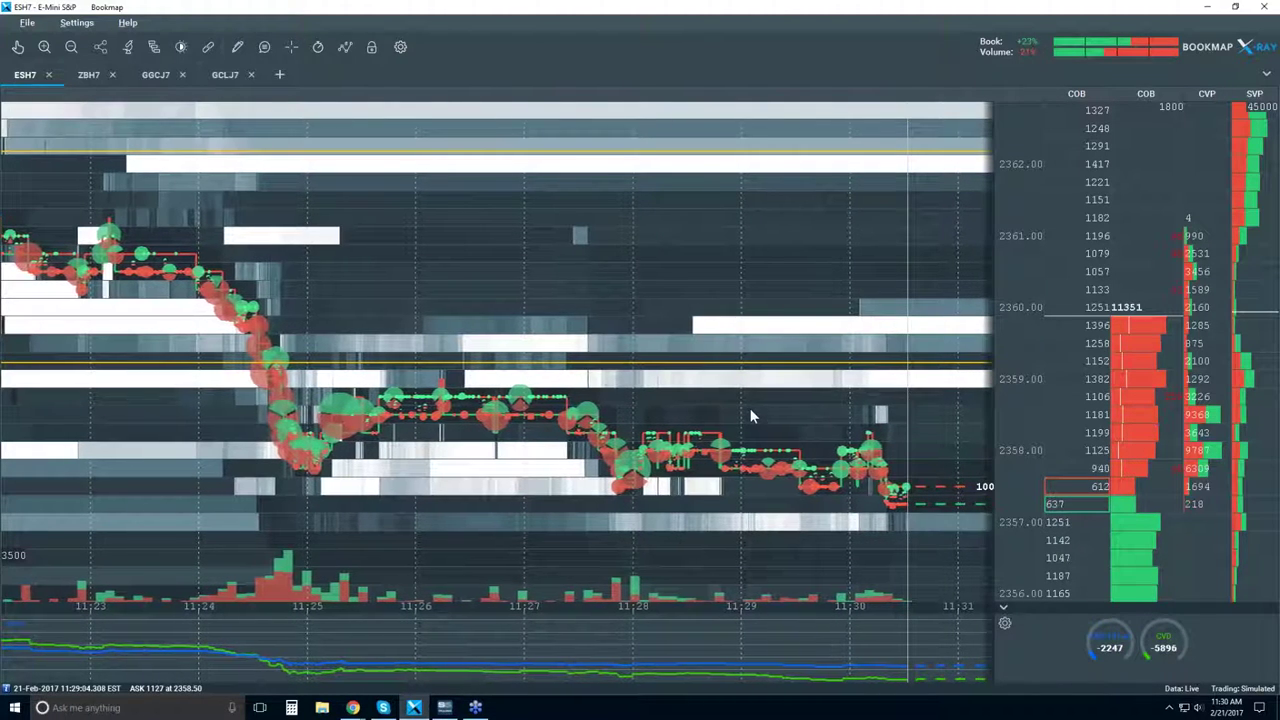
# - Review the ESH7 decline from the 11:20 high to 11:31 against the resting liquidity around 2357.00
pyautogui.scroll(-1, 750, 416)
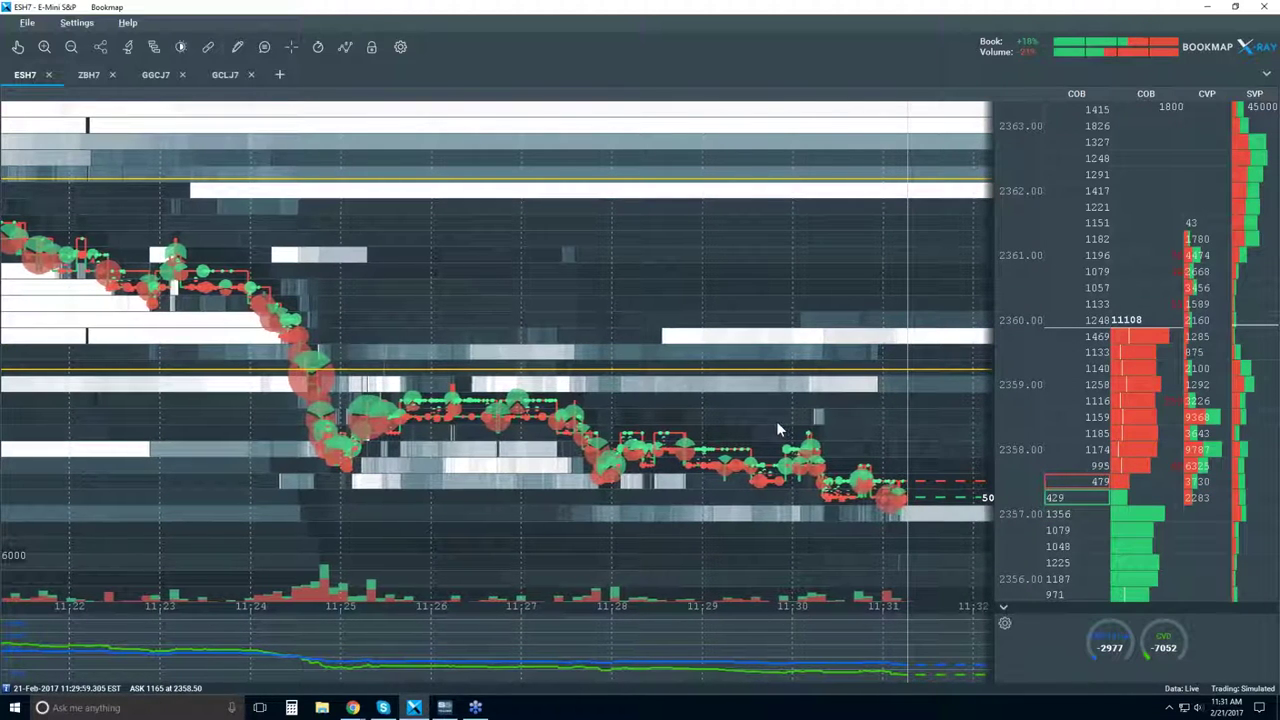
pyautogui.scroll(-1, 776, 421)
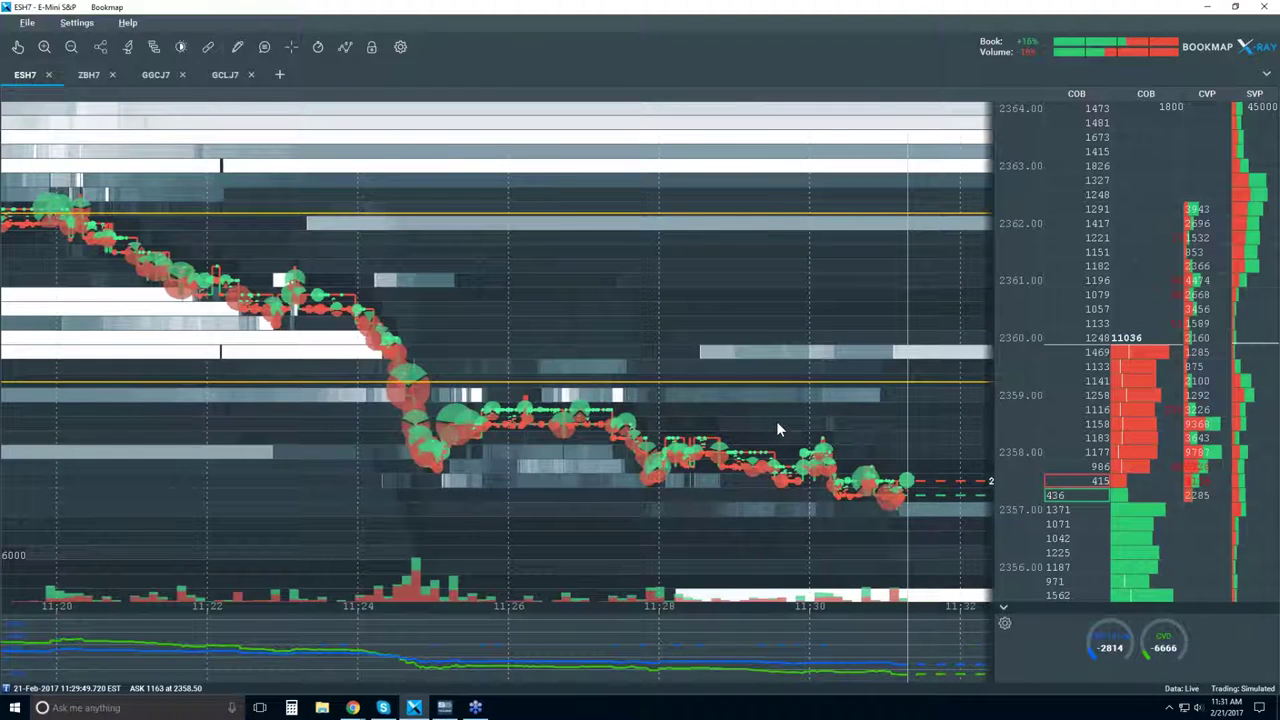
pyautogui.scroll(-1, 777, 424)
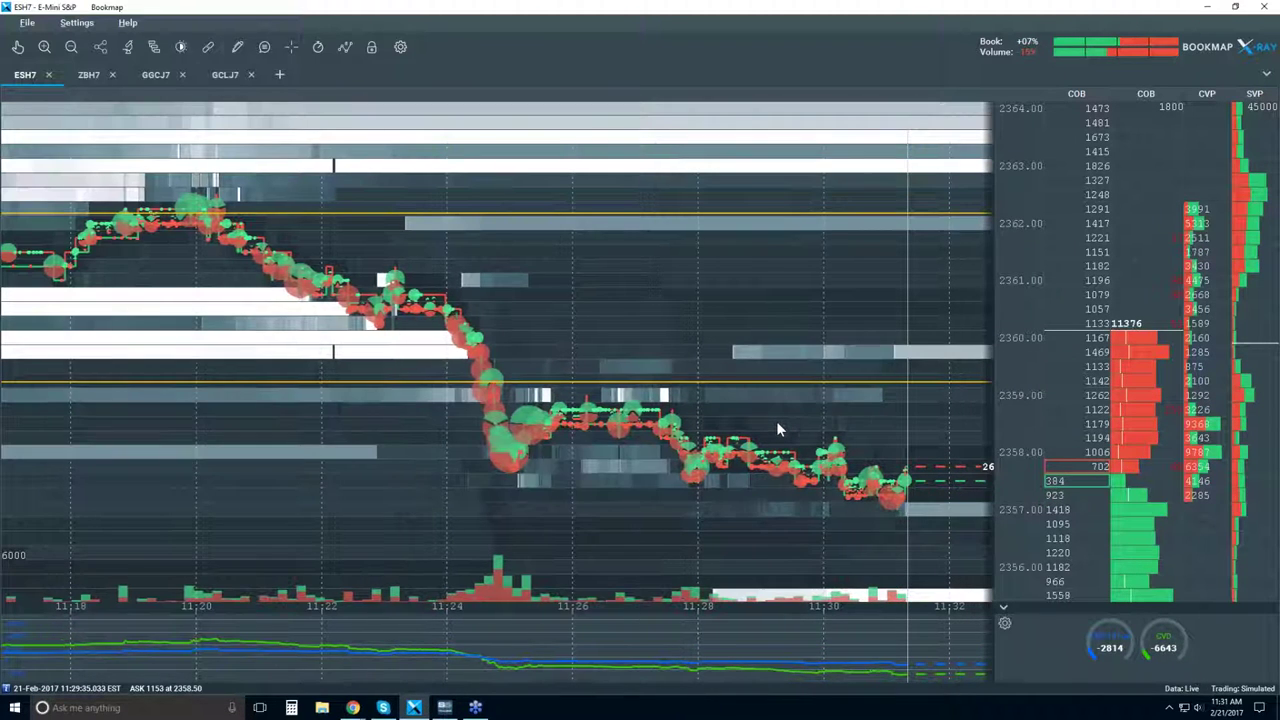
pyautogui.scroll(-1, 778, 429)
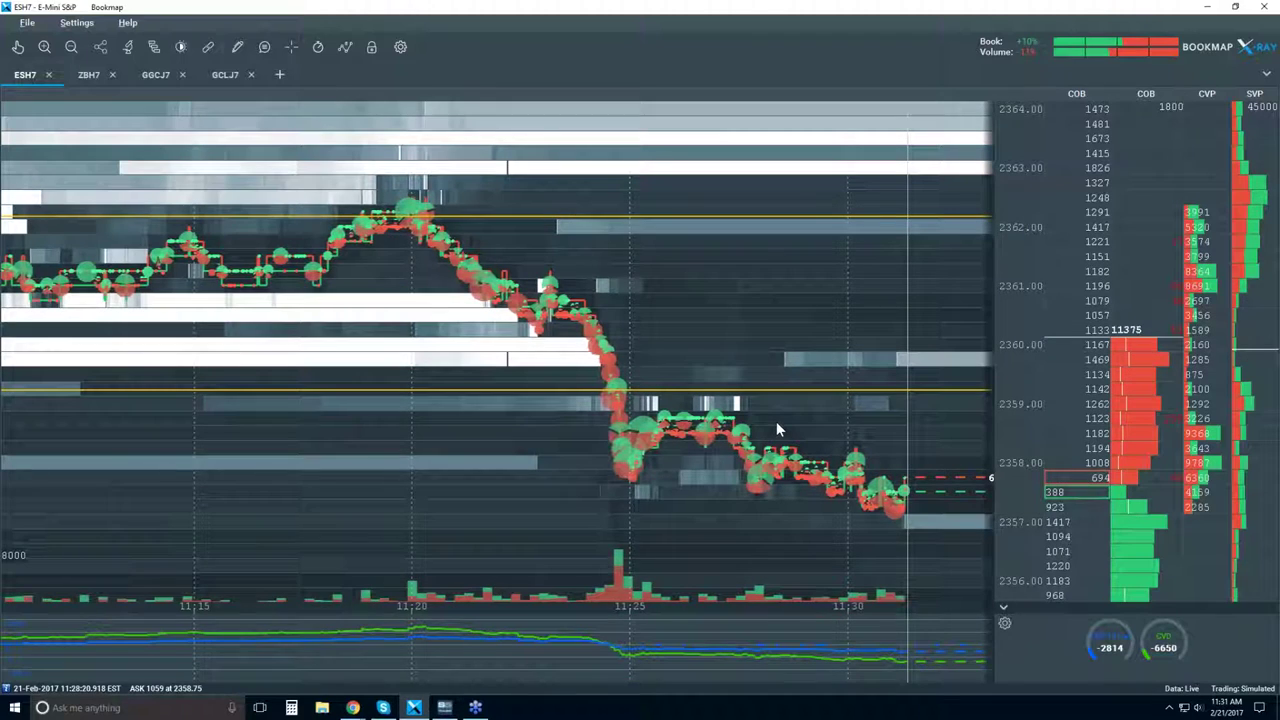
pyautogui.scroll(2, 776, 421)
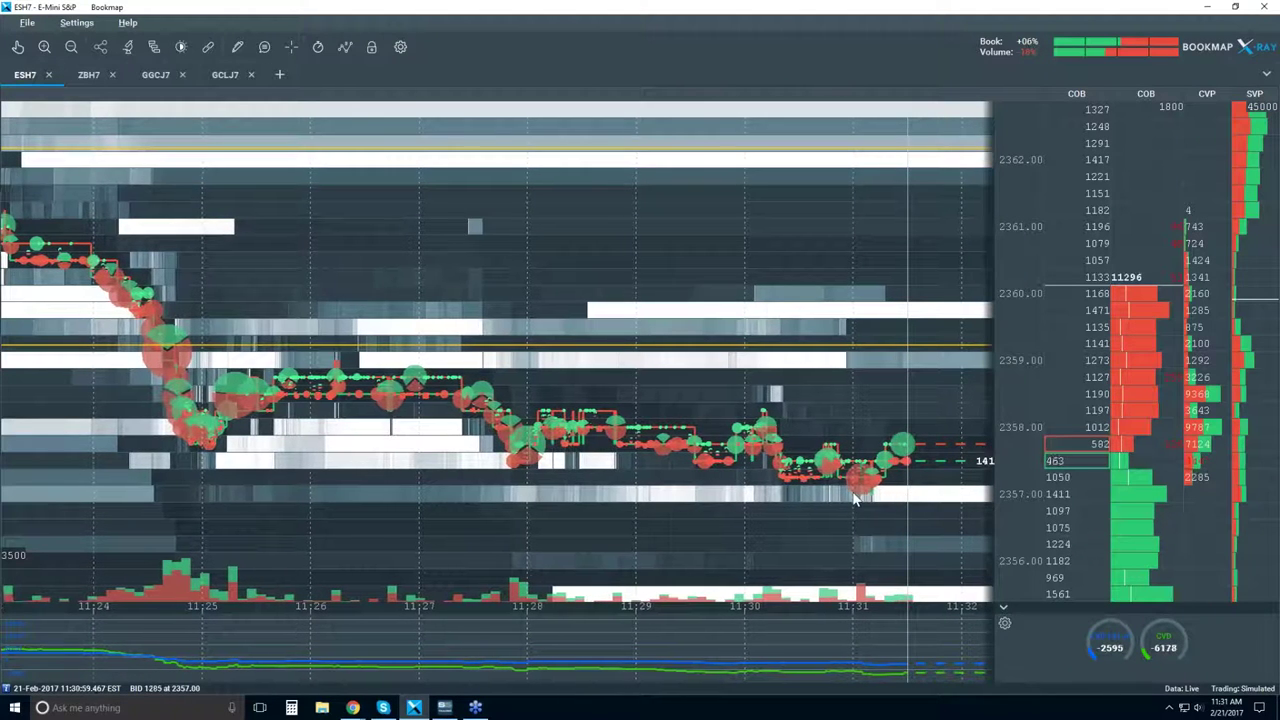
pyautogui.scroll(-1, 870, 498)
pyautogui.scroll(-1, 855, 498)
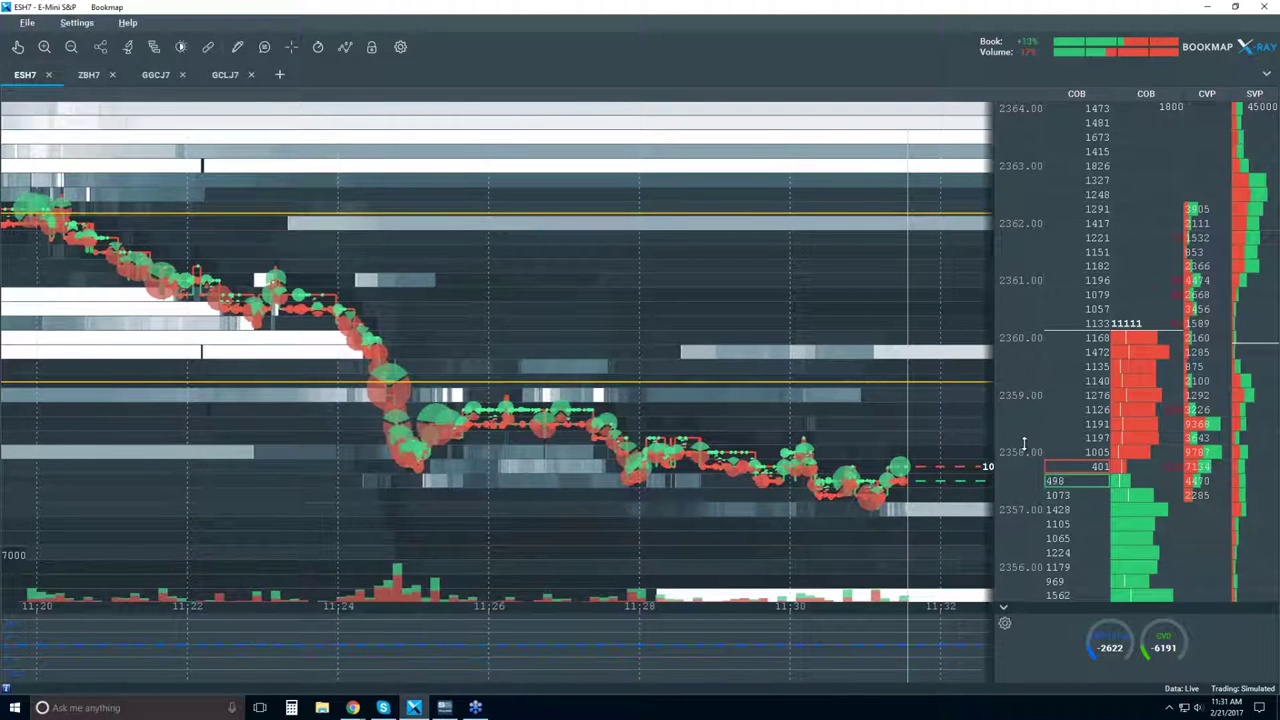
# - Show a wider price range on the ESH7 heatmap and enlarge the cumulative volume delta pane below it
pyautogui.scroll(-2, 1025, 440)
pyautogui.scroll(2, 1022, 445)
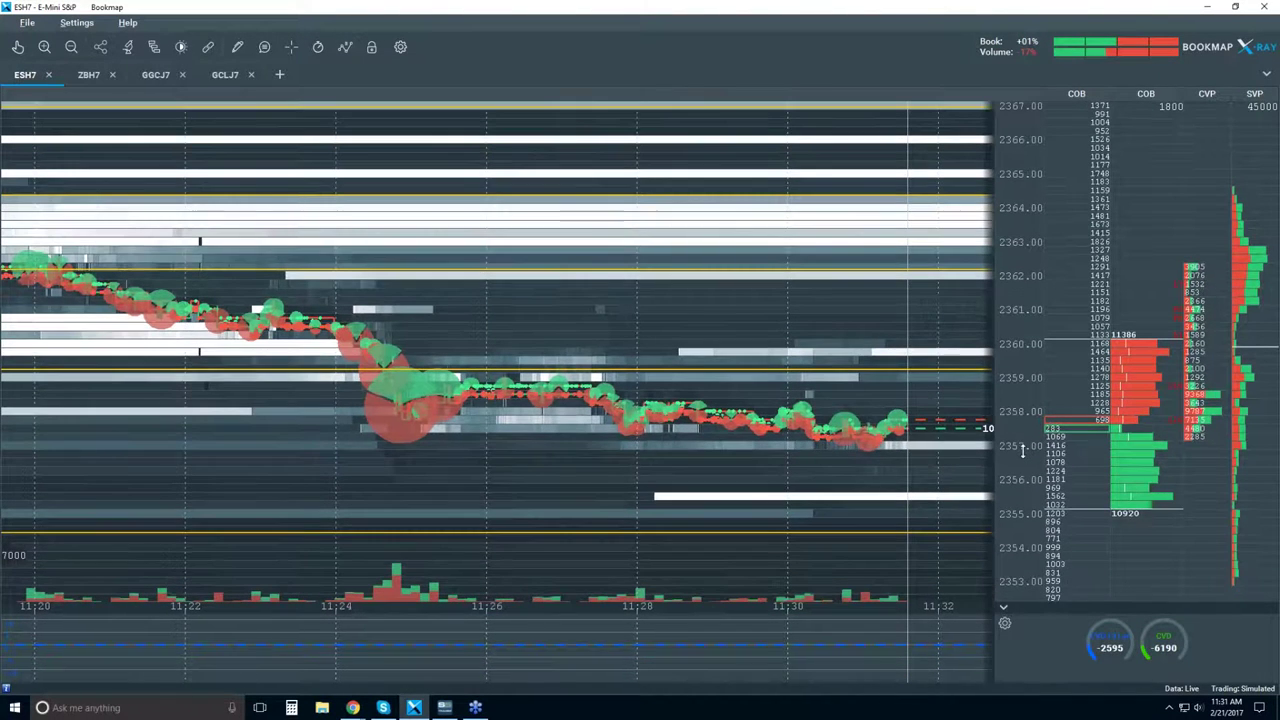
pyautogui.scroll(2, 1022, 428)
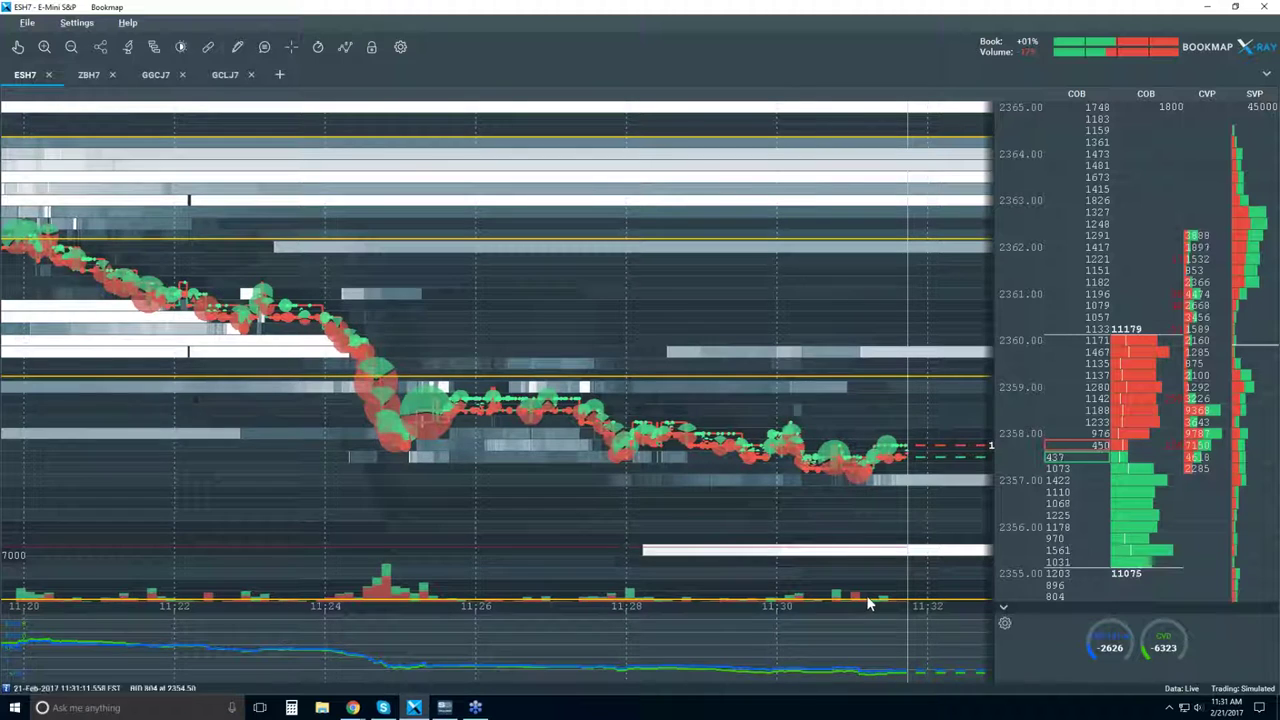
pyautogui.moveTo(866, 565); pyautogui.dragTo(866, 555)
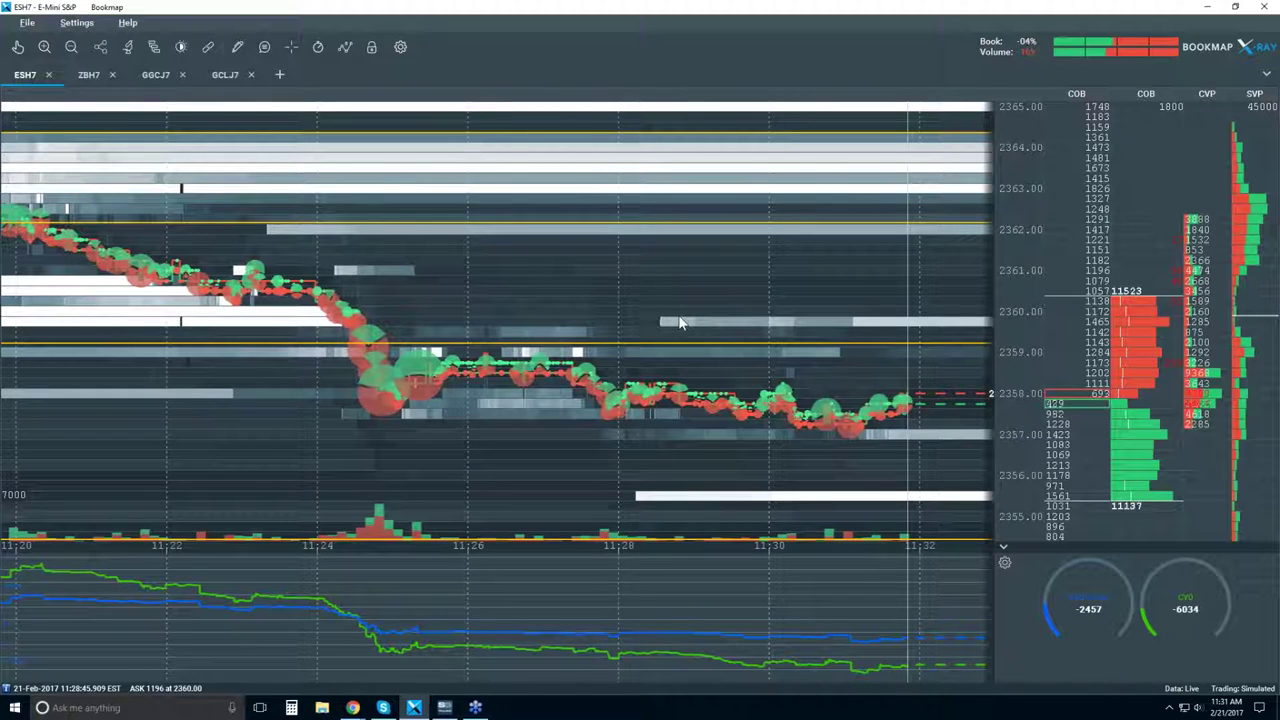
# - Open the API add-ons configuration for ESH7 and review the Chase, Escape and Execute settings
pyautogui.click(155, 48)
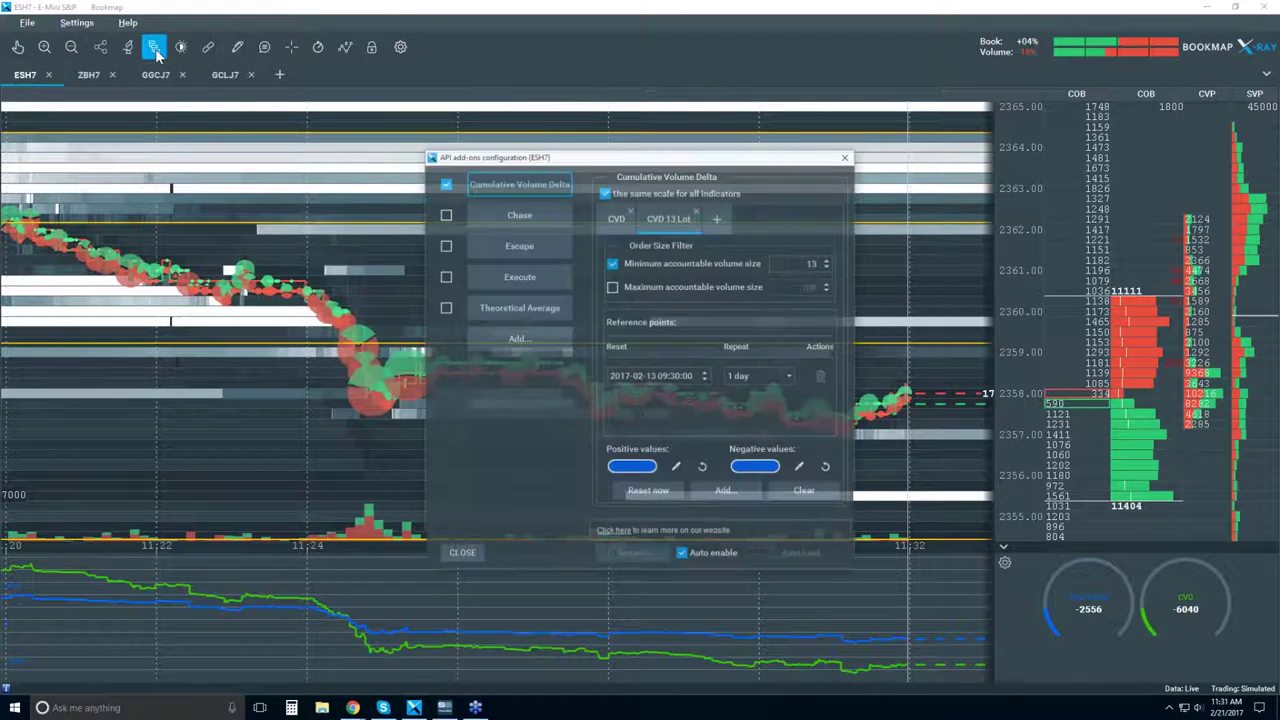
pyautogui.moveTo(586, 172); pyautogui.dragTo(345, 150)
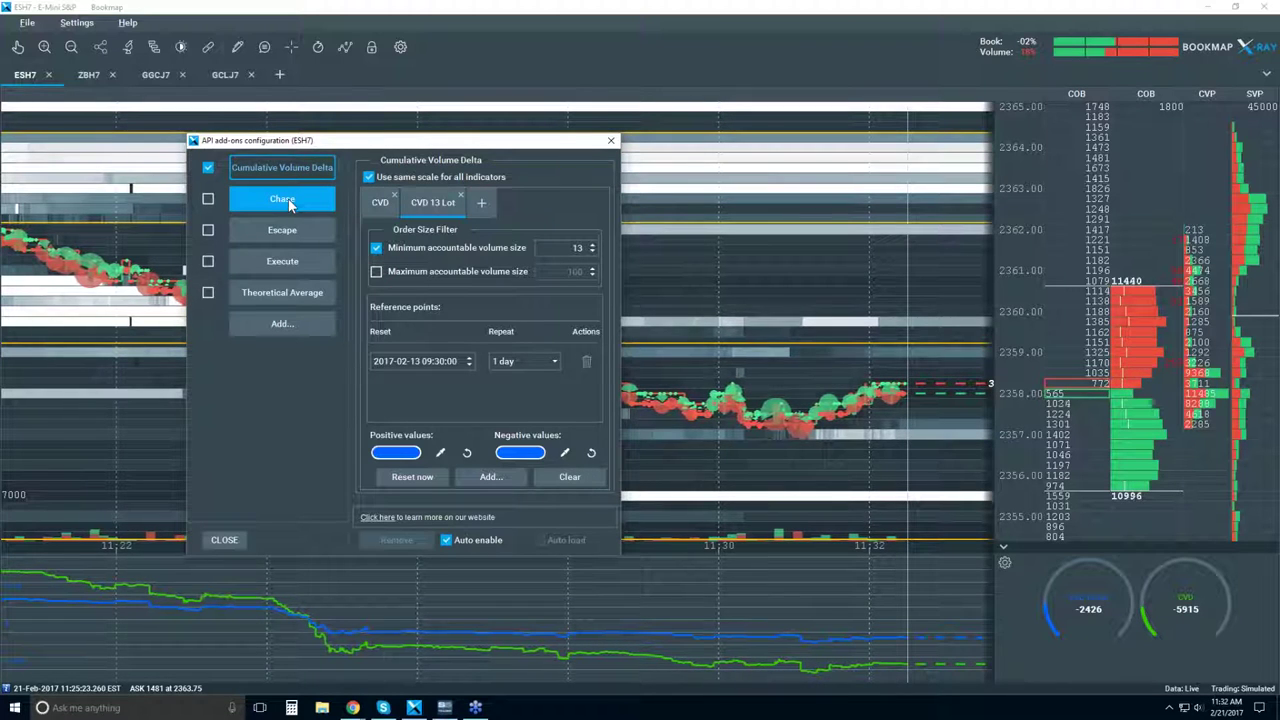
pyautogui.click(289, 204)
pyautogui.click(297, 228)
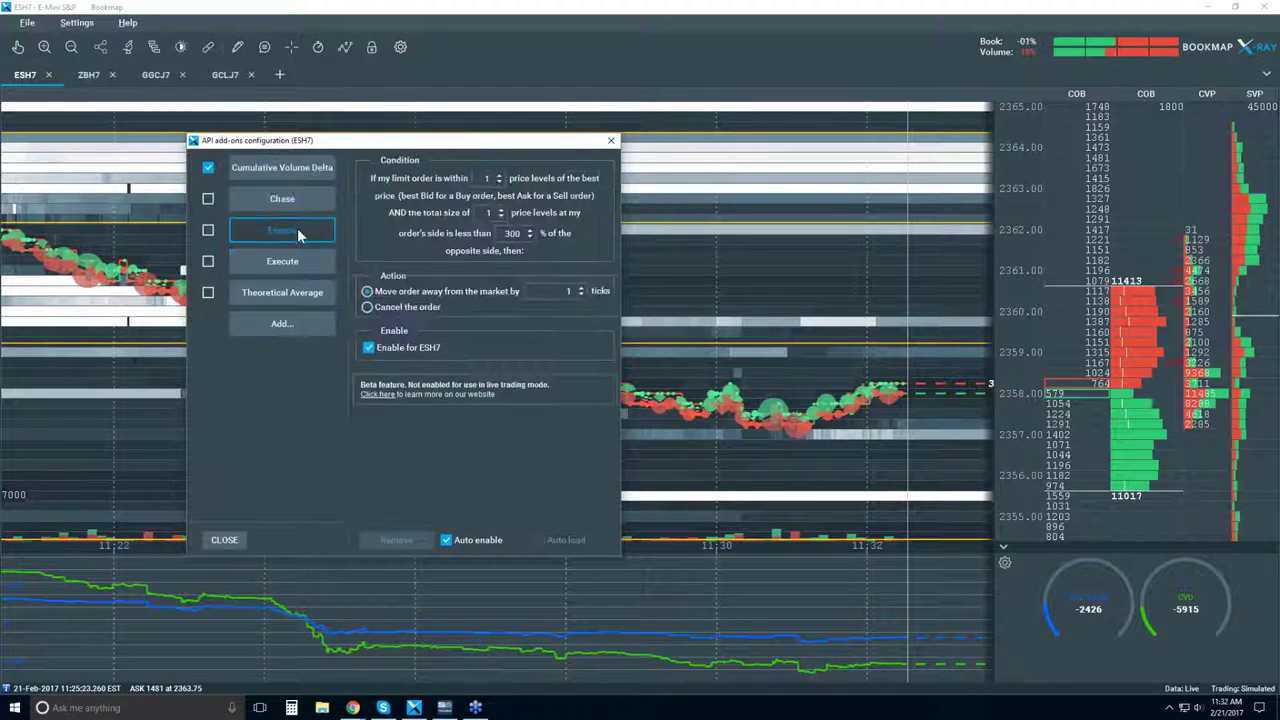
pyautogui.click(305, 262)
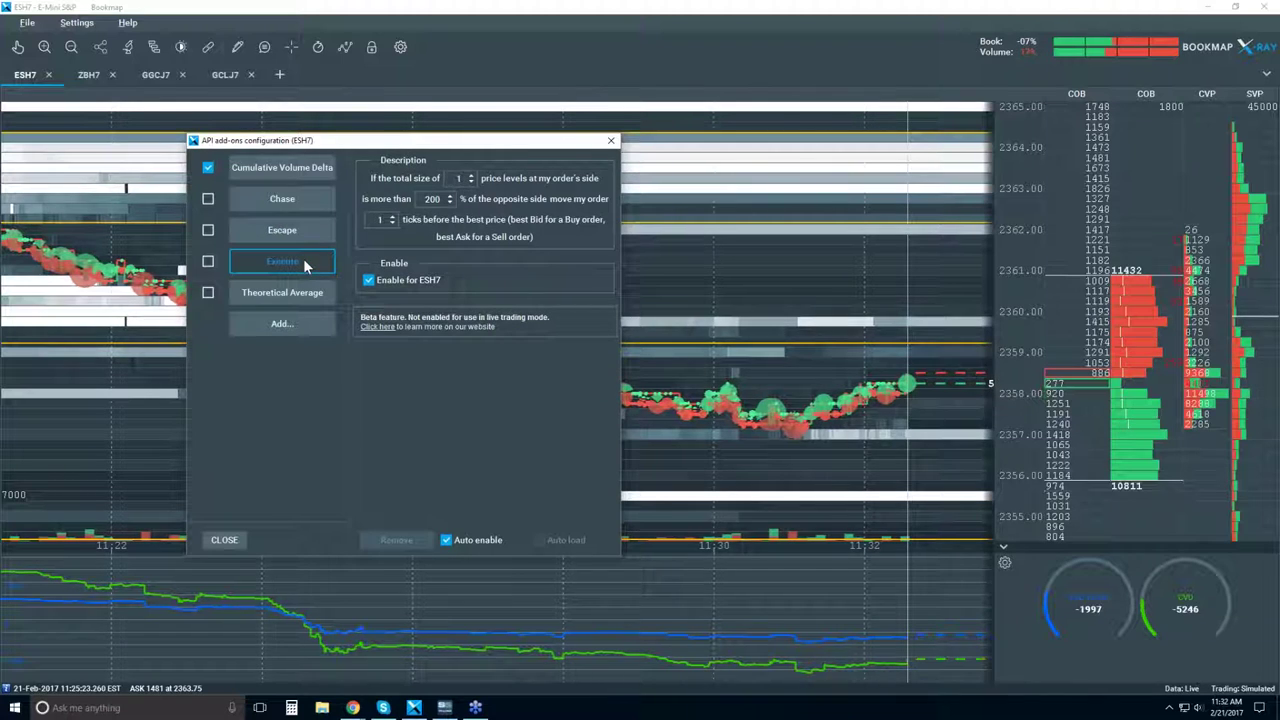
pyautogui.click(305, 207)
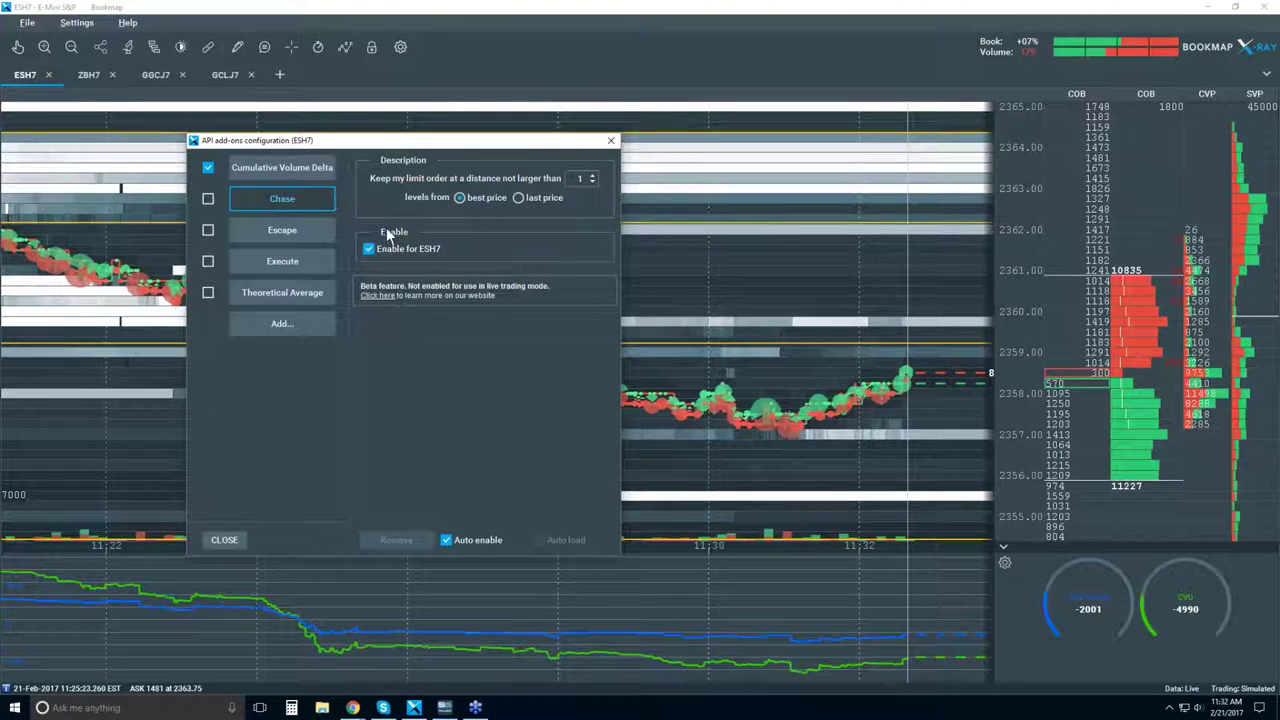
# - Review the Cumulative Volume Delta add-on's CVD settings and compare its two lines on the chart back to about 11:05
pyautogui.click(315, 172)
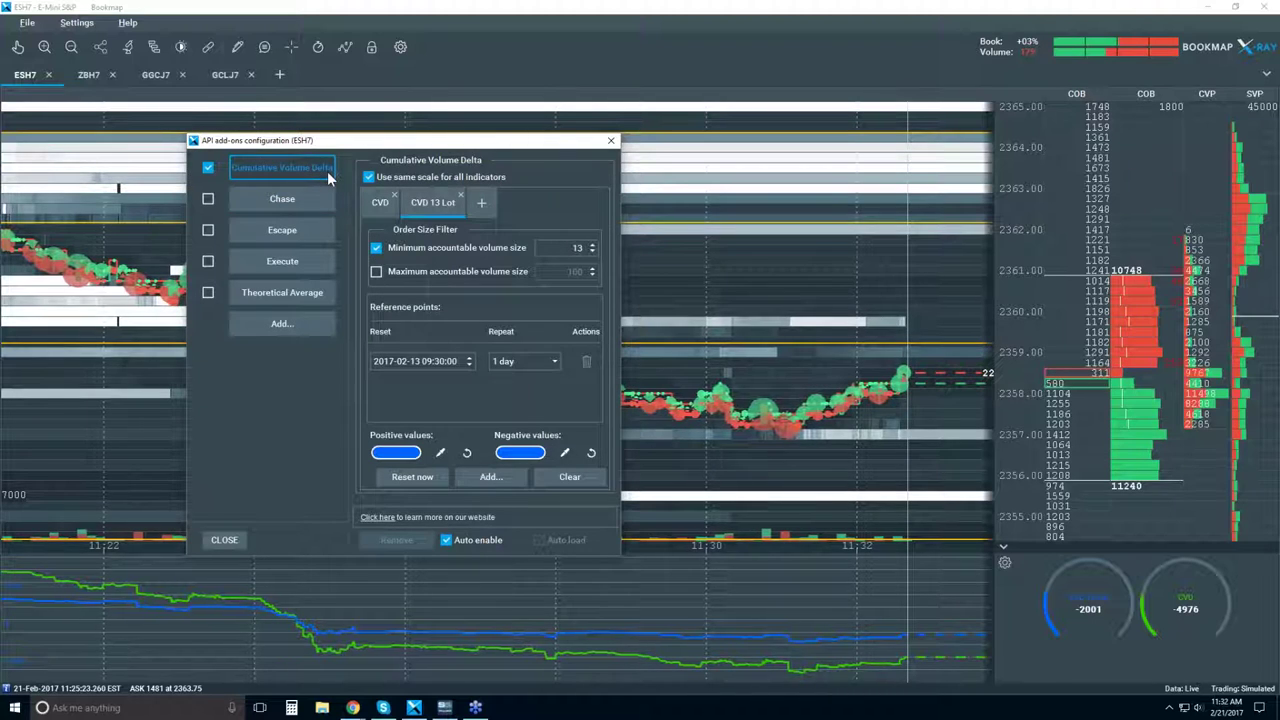
pyautogui.moveTo(399, 145); pyautogui.dragTo(370, 128)
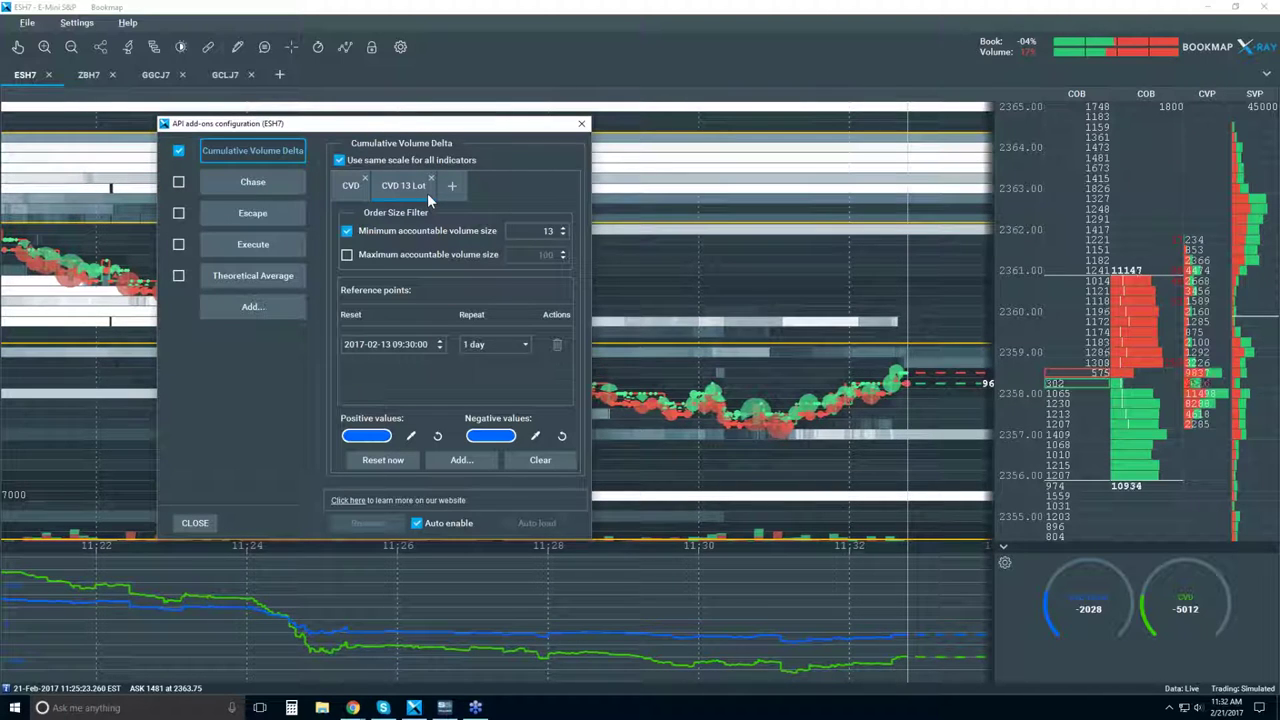
pyautogui.click(352, 187)
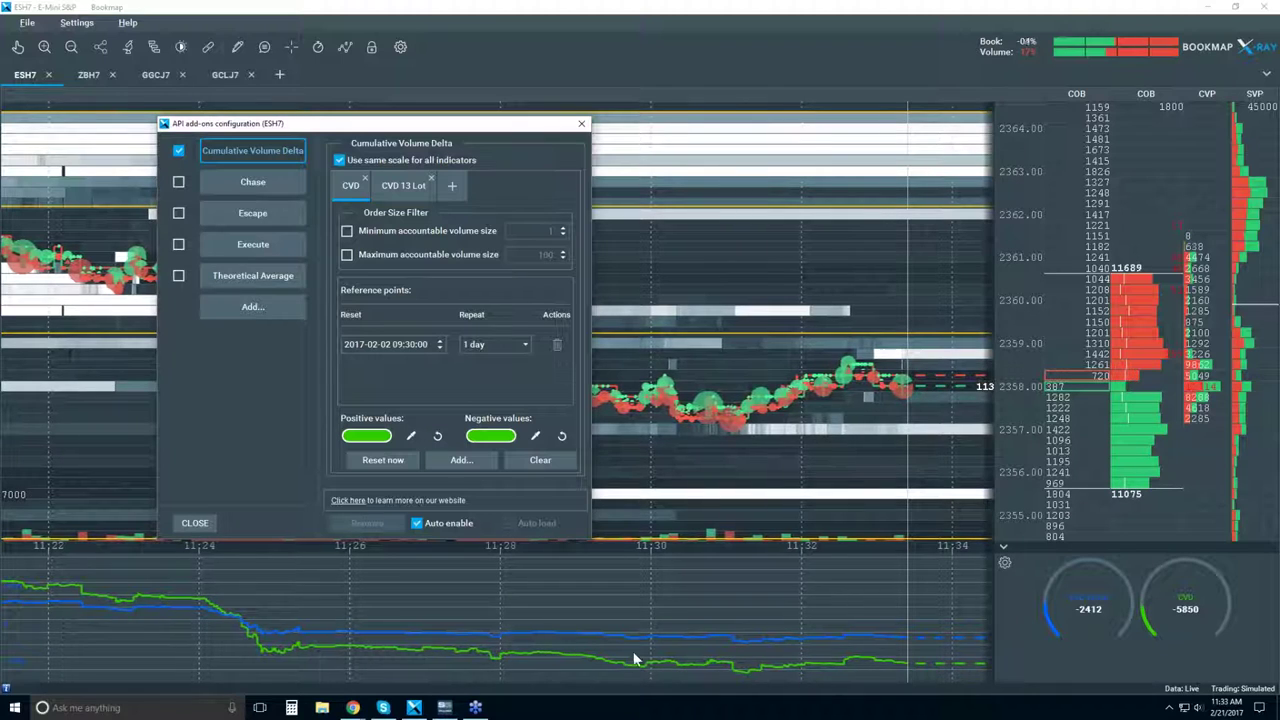
pyautogui.scroll(-3, 650, 625)
pyautogui.scroll(-3, 650, 630)
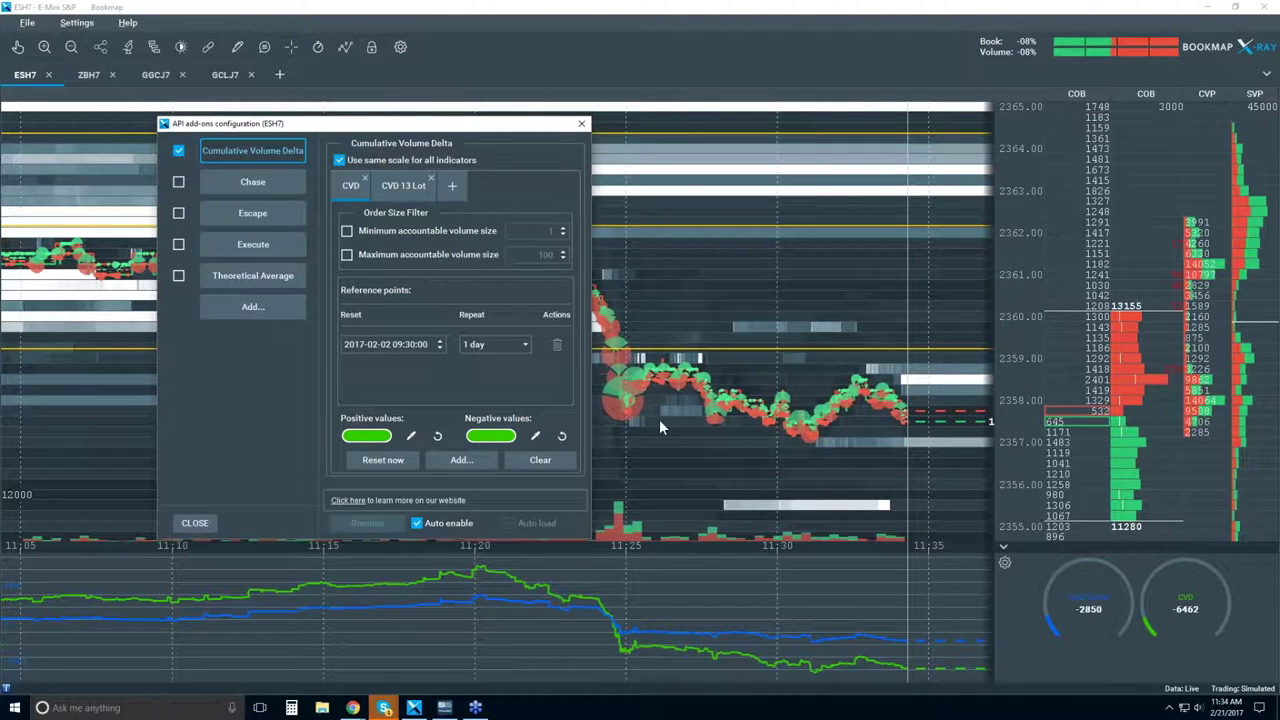
# - Move the add-ons configuration clear of the delta lines, check the CVD 13 Lot order size filter, and close the configuration
pyautogui.moveTo(492, 128); pyautogui.dragTo(366, 202)
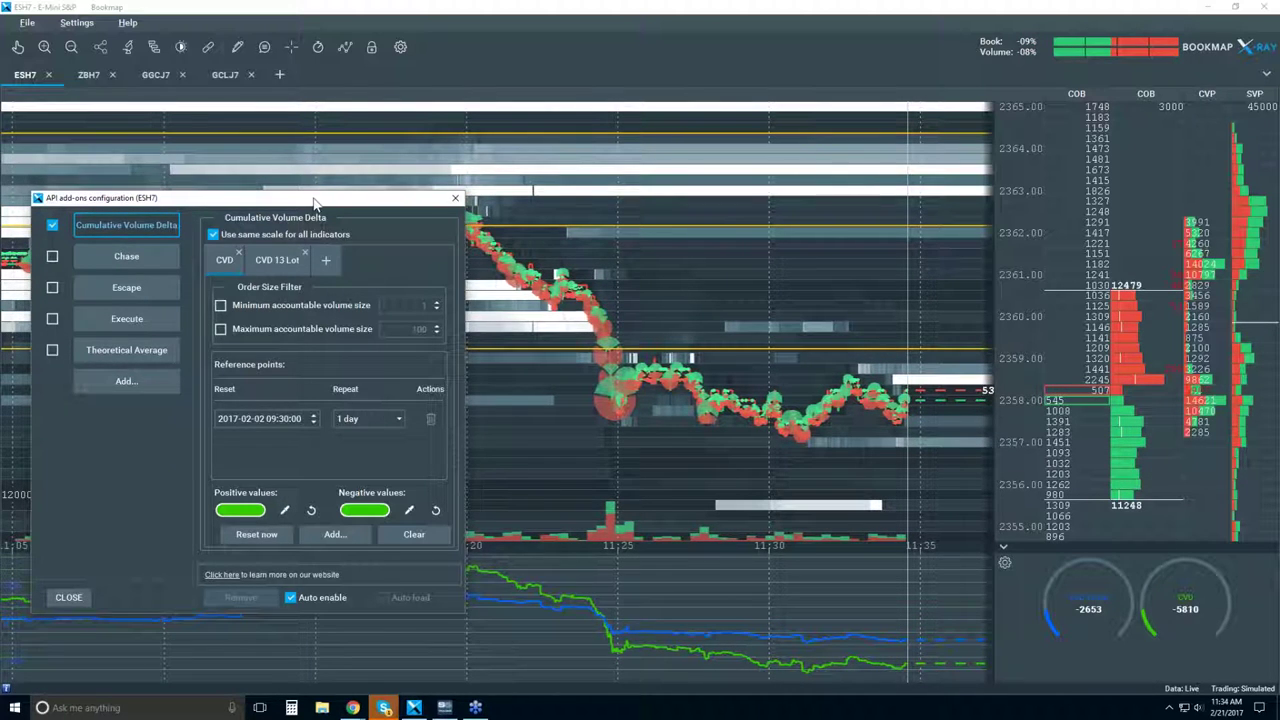
pyautogui.moveTo(314, 203); pyautogui.dragTo(336, 189)
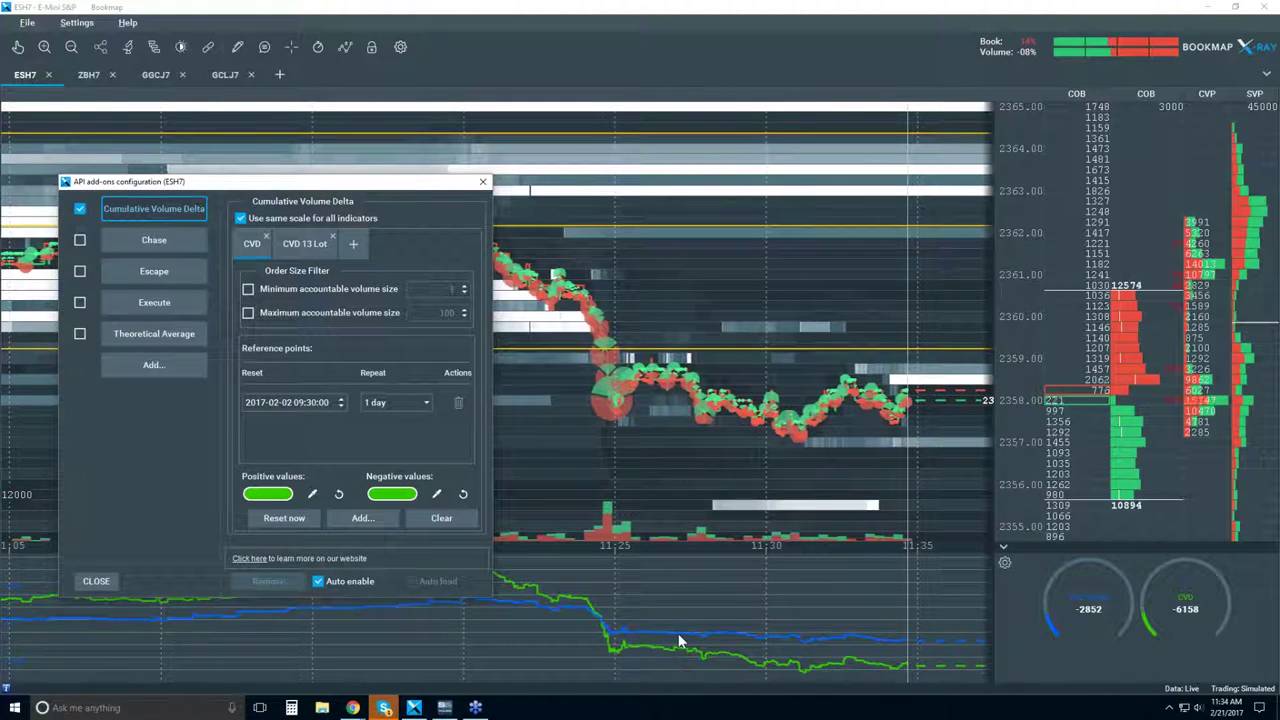
pyautogui.click(305, 246)
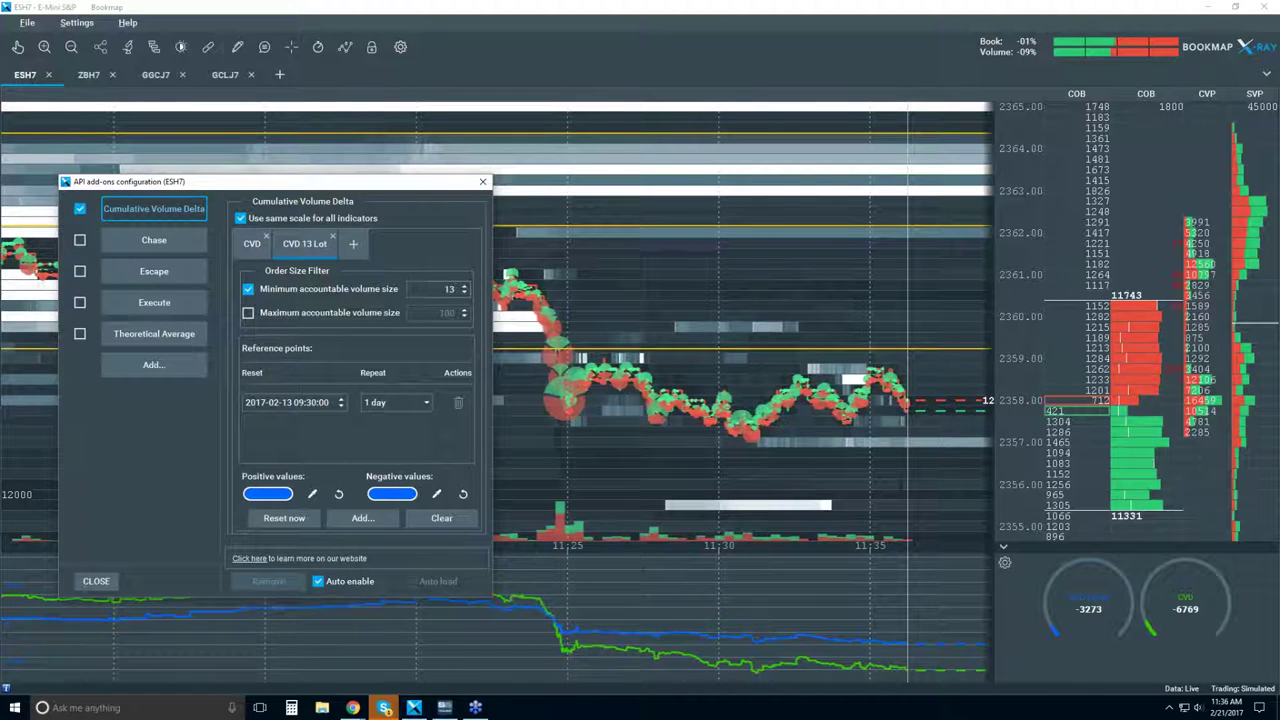
pyautogui.click(484, 182)
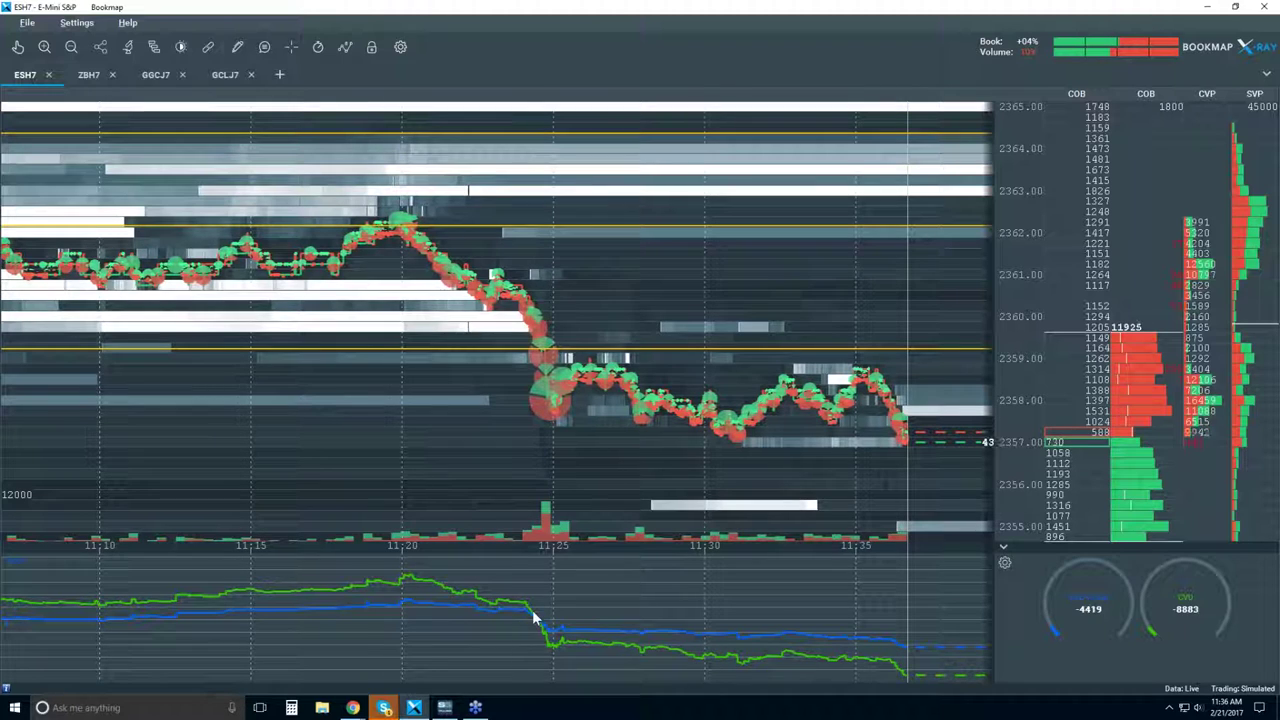
# - Turn on the crosshair and examine the cumulative volume delta lines against the ESH7 price decline up to 11:37
pyautogui.click(291, 47)
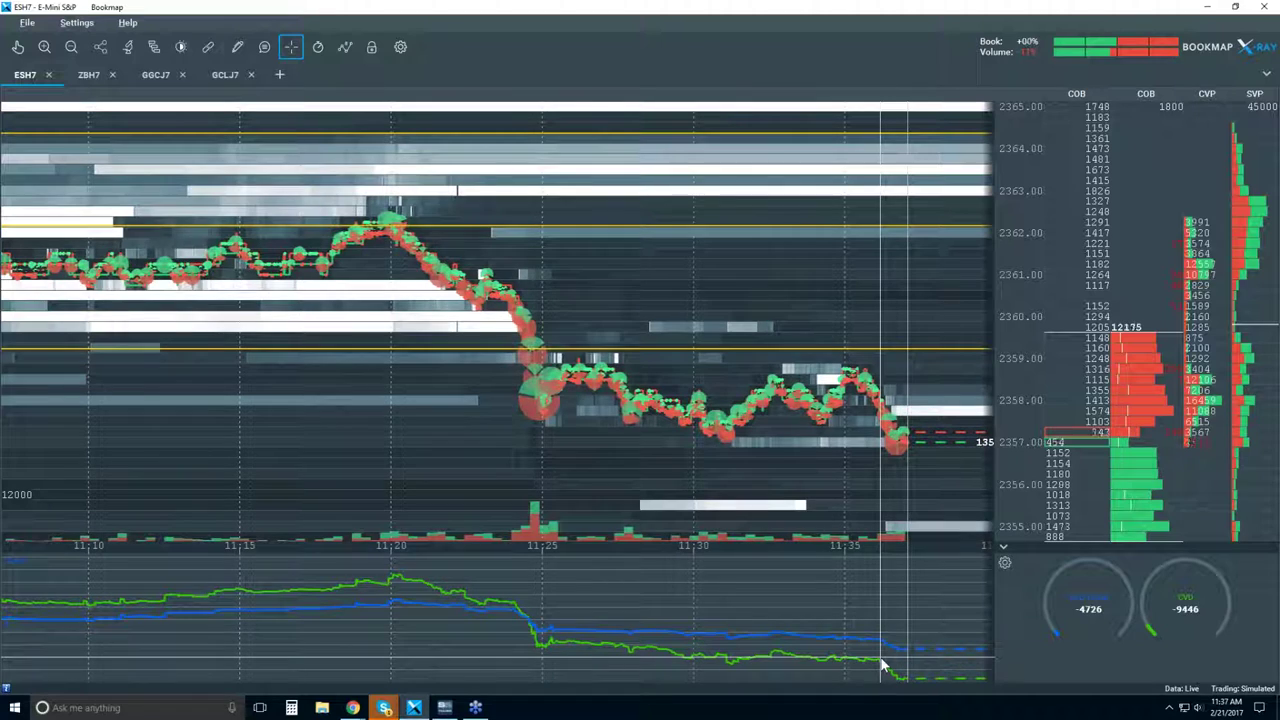
pyautogui.scroll(-2, 826, 467)
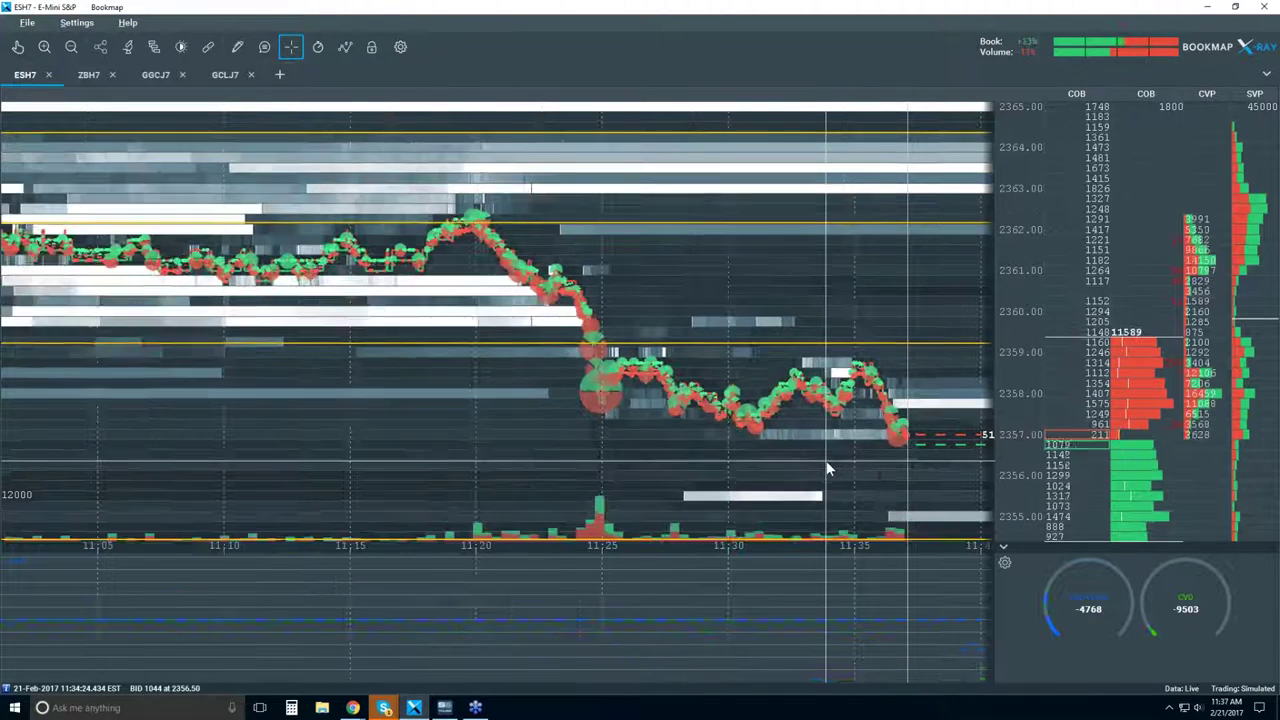
pyautogui.scroll(-2, 826, 467)
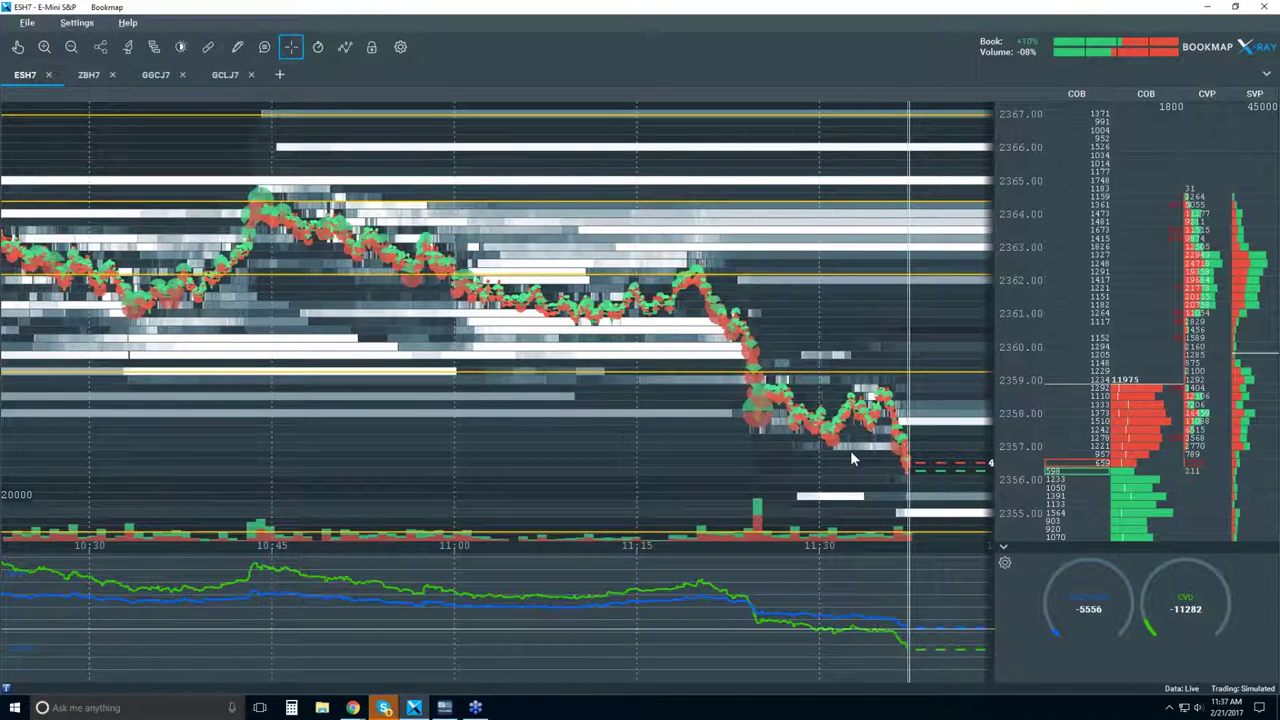
pyautogui.scroll(2, 840, 457)
pyautogui.scroll(3, 840, 457)
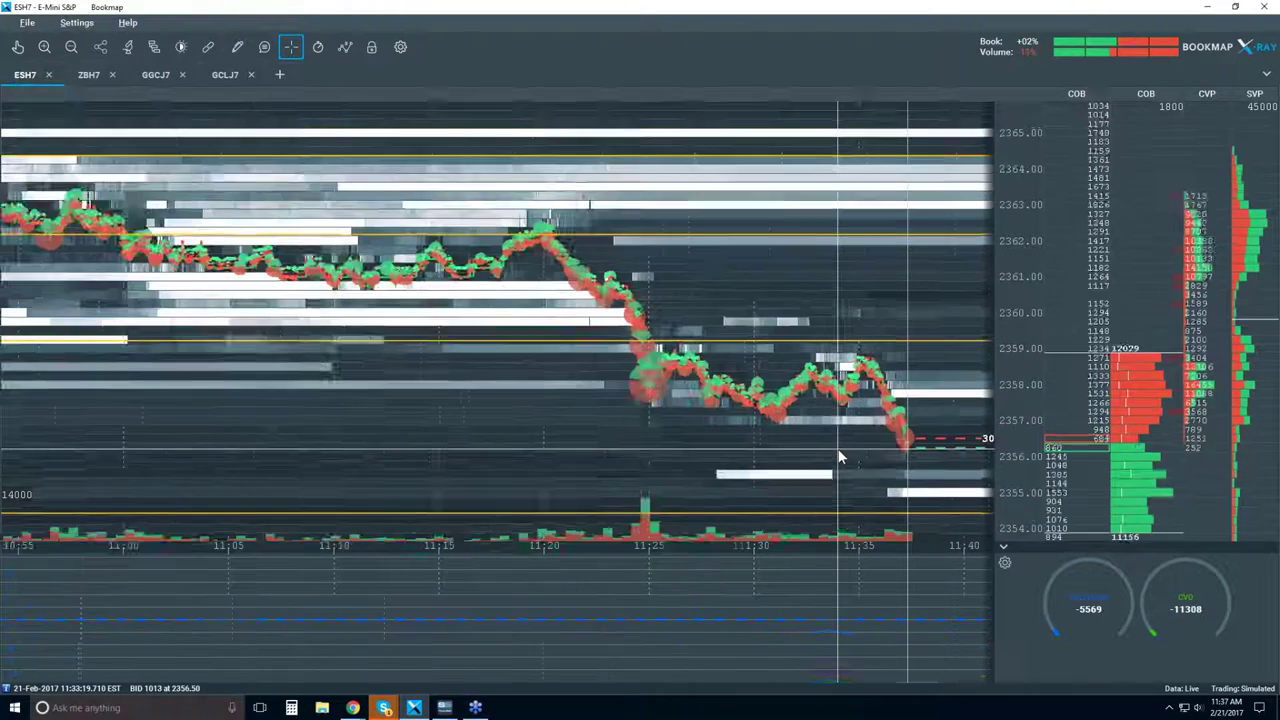
pyautogui.scroll(1, 840, 457)
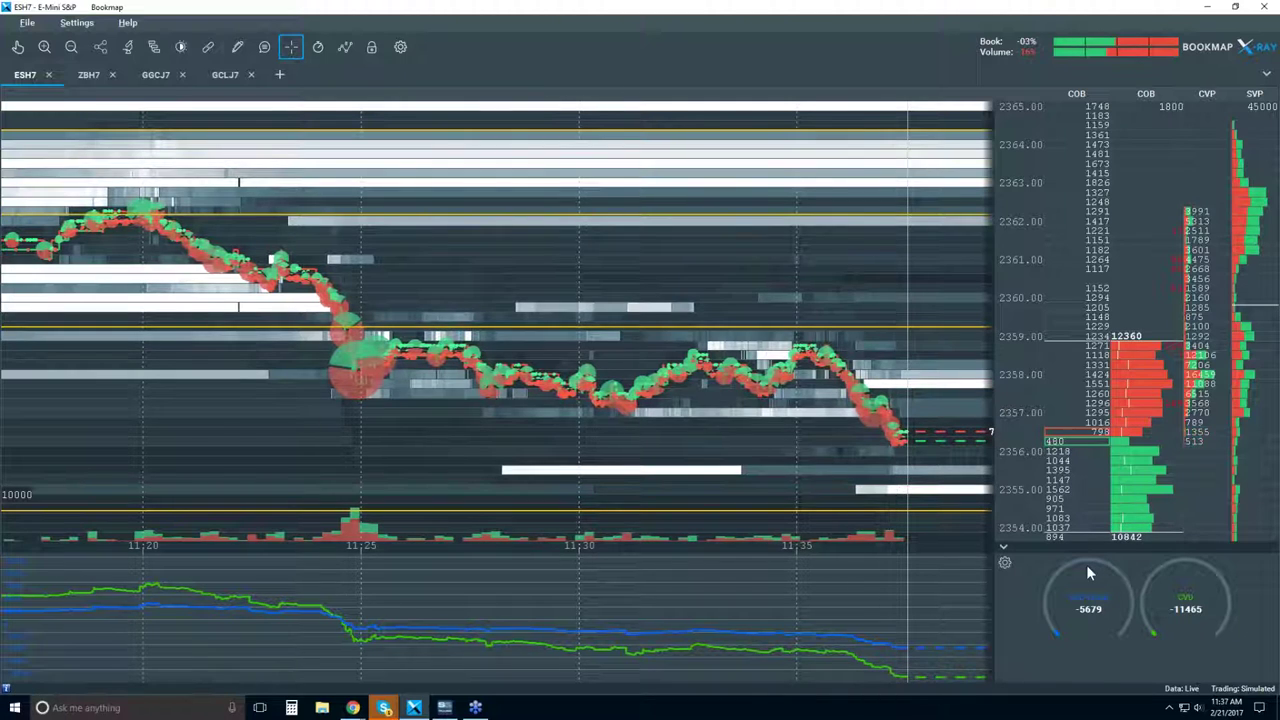
# - Open the indicator list below the ESH7 chart, hide the CVD 13 Lot graph and show it again
pyautogui.click(1005, 564)
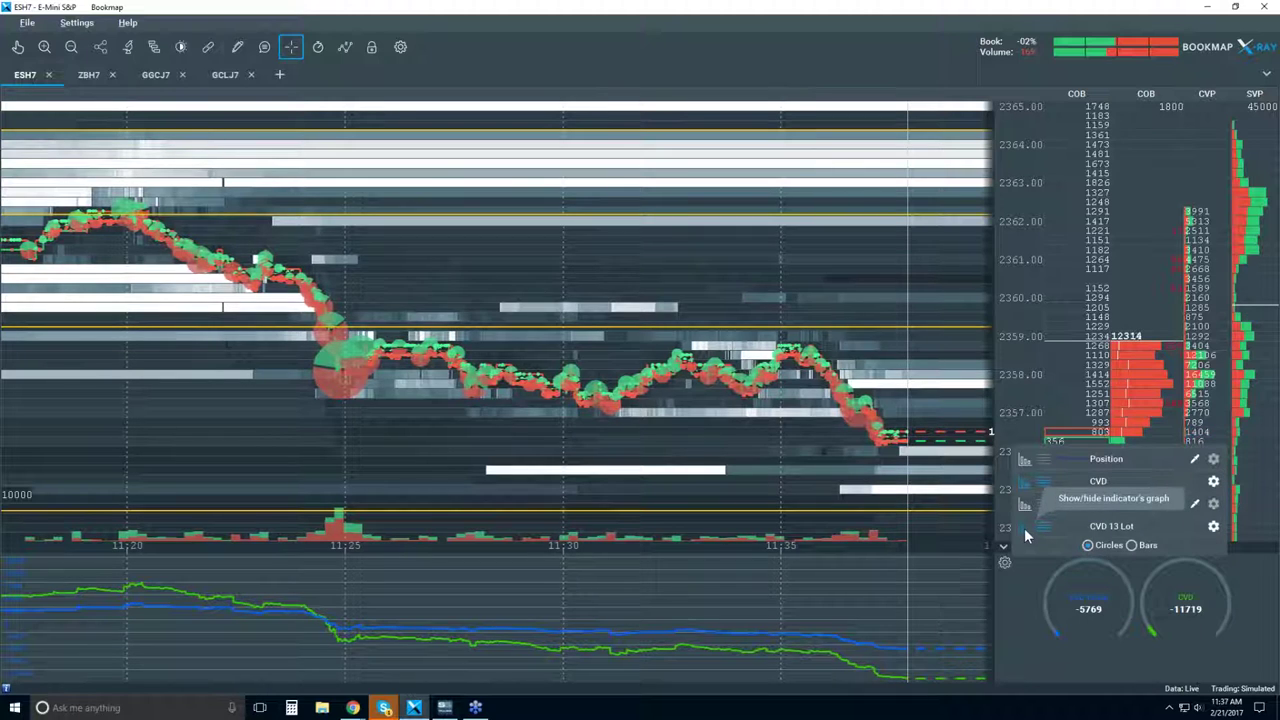
pyautogui.click(1025, 533)
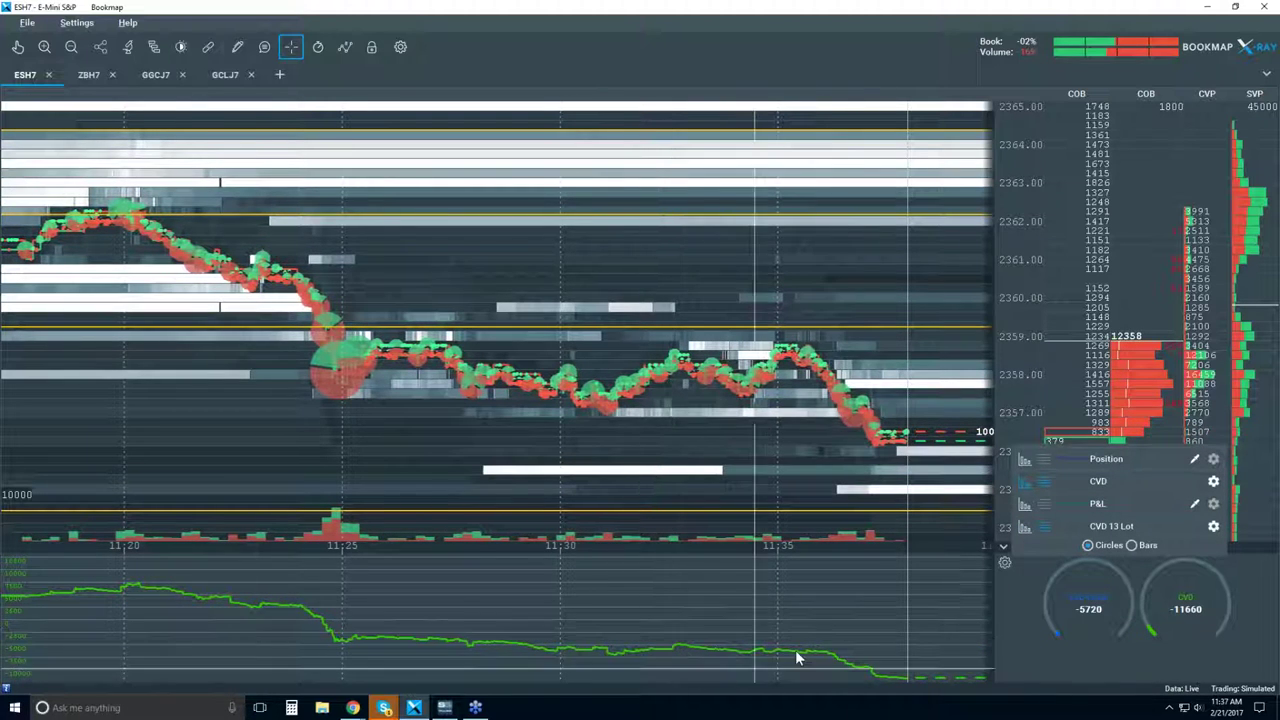
pyautogui.click(1026, 528)
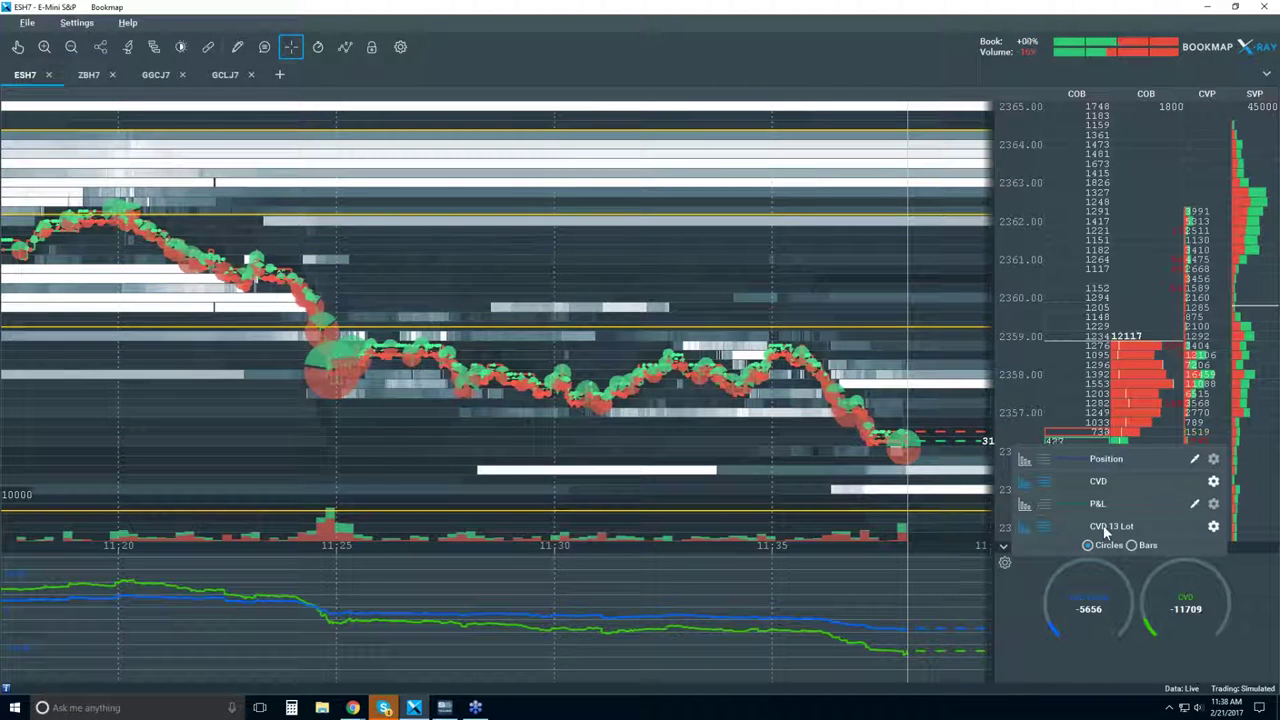
# - Hide and restore the CVD 13 Lot gauge, and try the Bars display before returning to Circles
pyautogui.click(1043, 527)
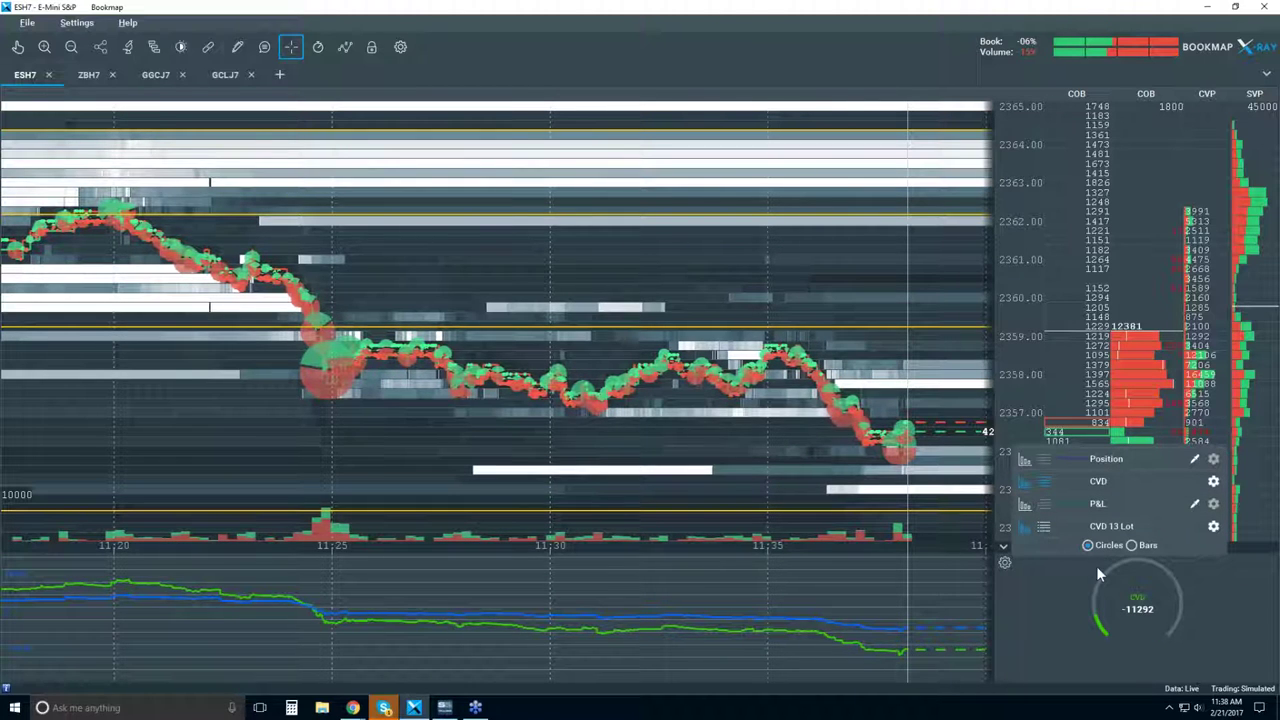
pyautogui.click(1044, 527)
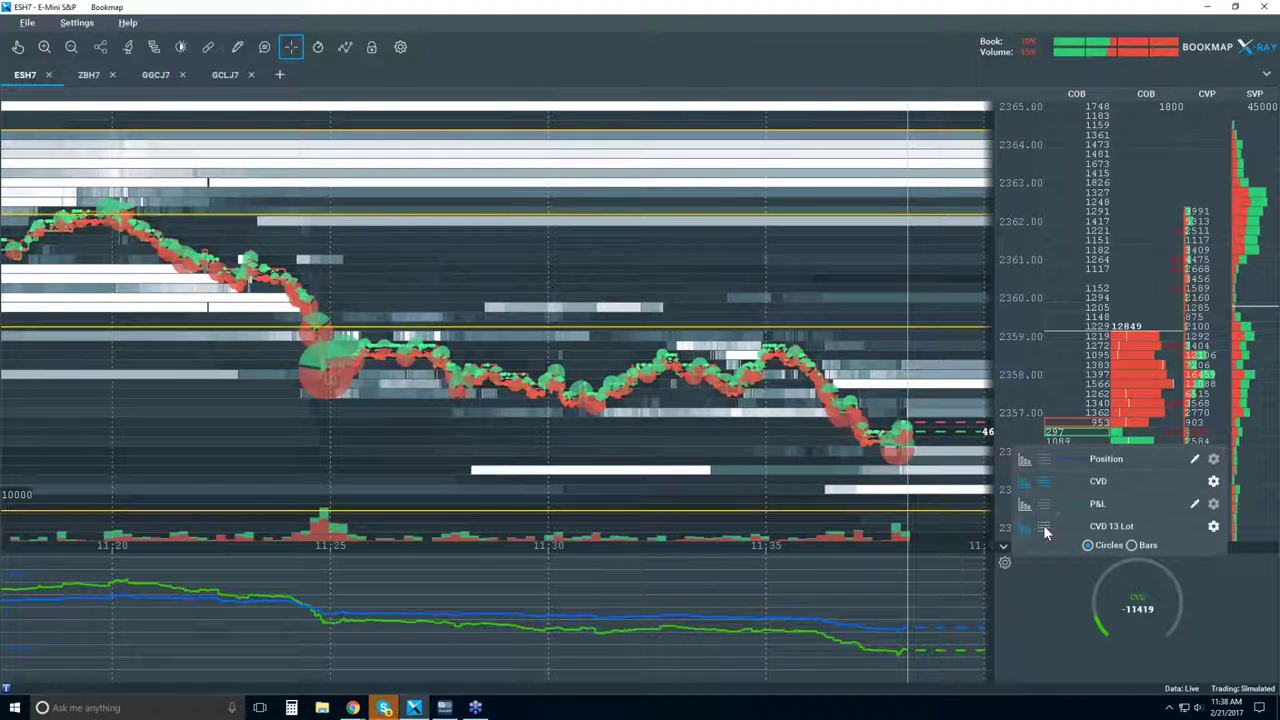
pyautogui.click(1133, 545)
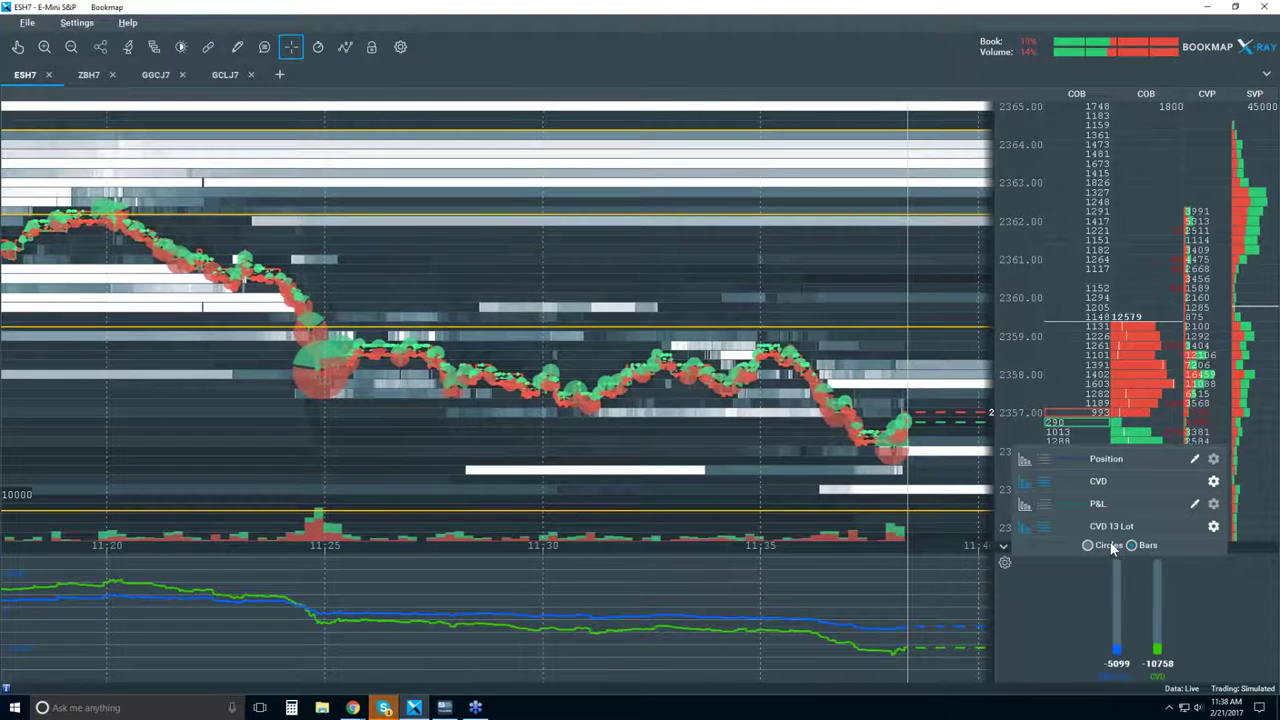
pyautogui.click(1108, 545)
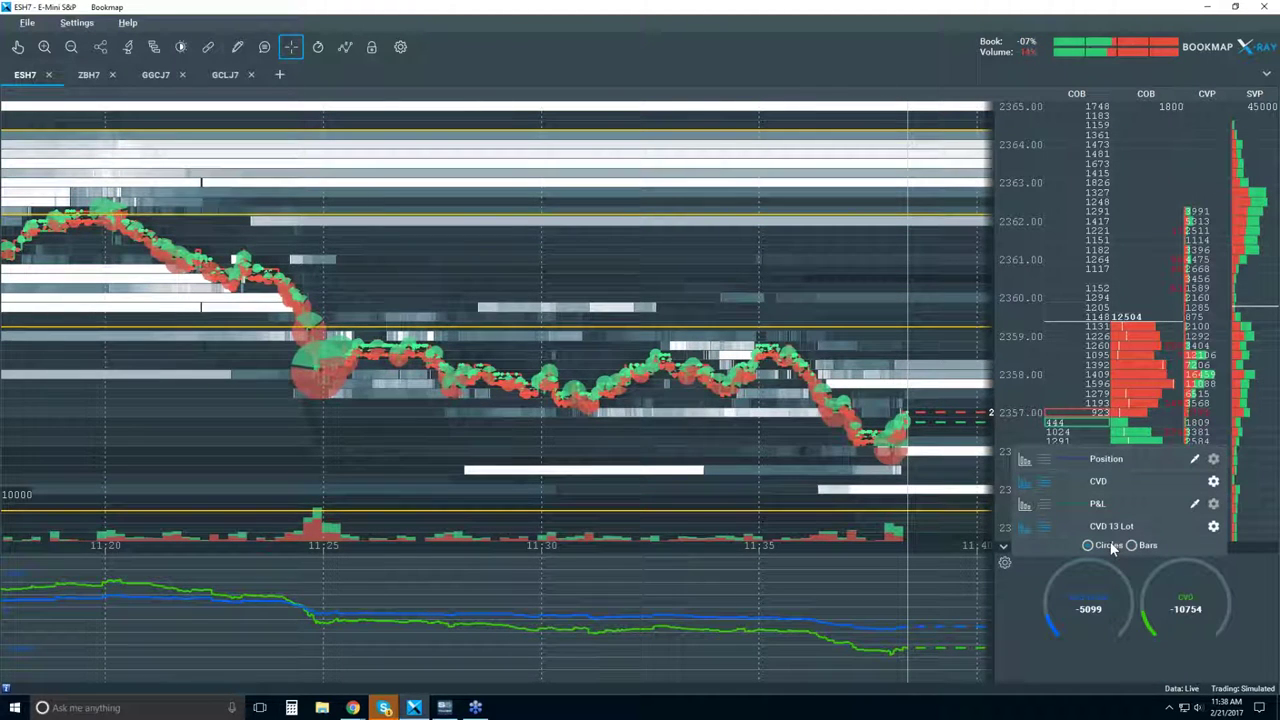
# - Open the CVD 13 Lot configuration, review its order size filter and reference points, and close it
pyautogui.click(1213, 527)
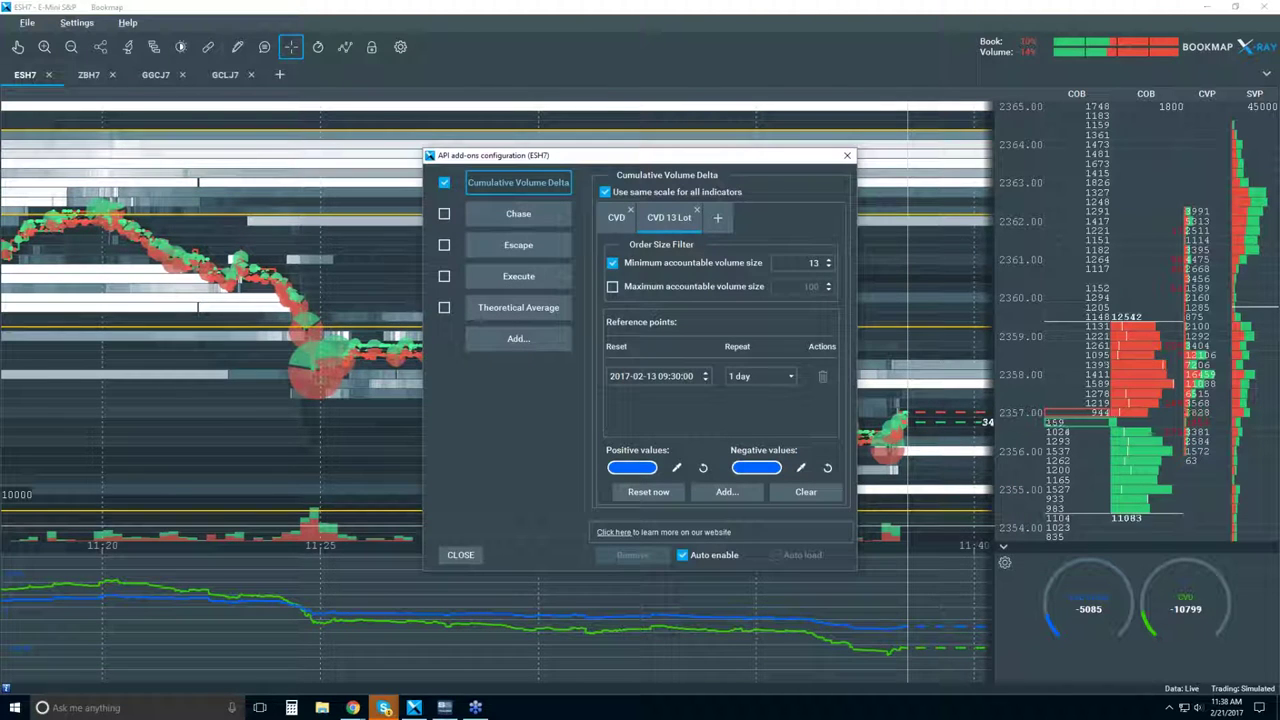
pyautogui.moveTo(600, 161); pyautogui.dragTo(559, 143)
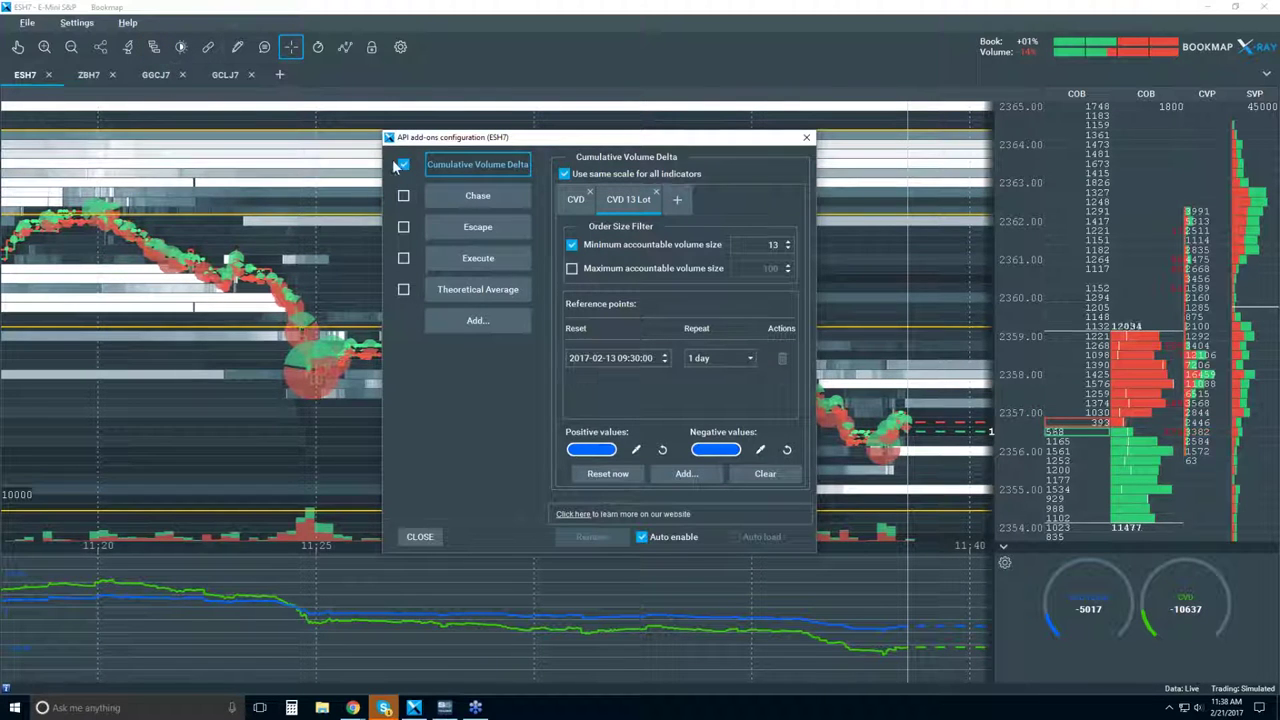
pyautogui.click(806, 139)
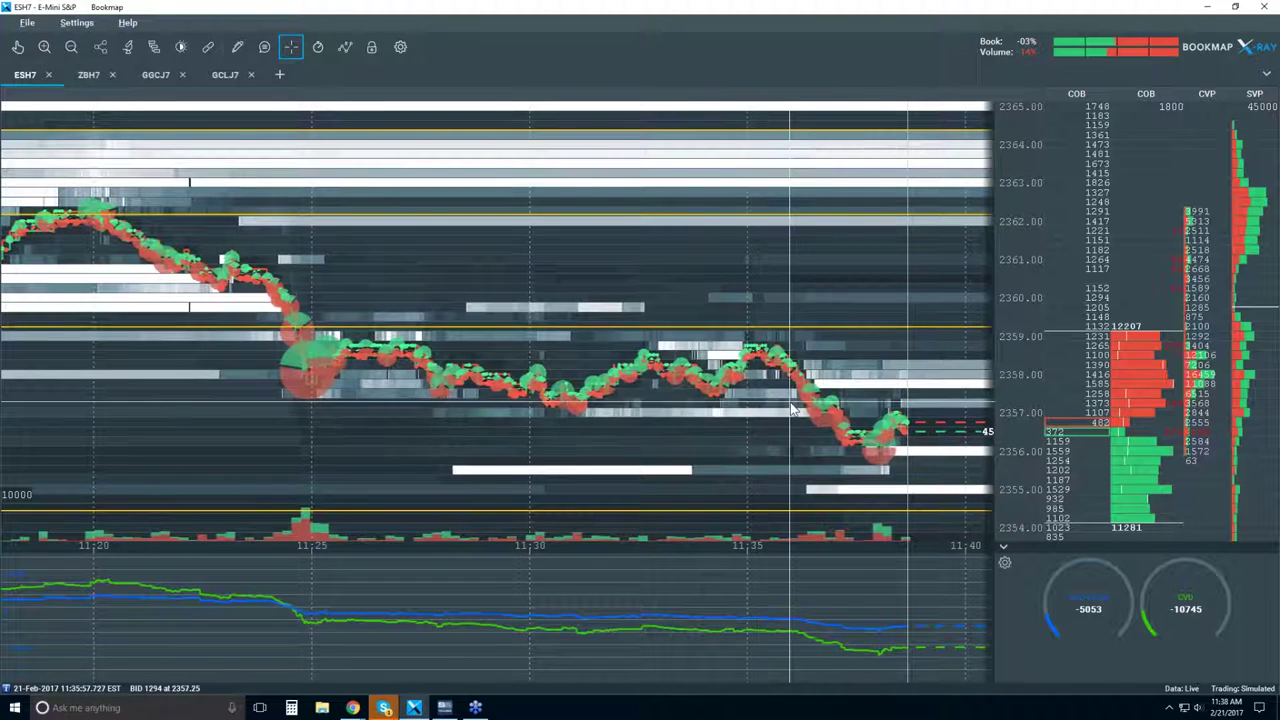
# - Examine ESH7 liquidity and traded volume around the 11:38 low near 2356.00 against the wider decline since 11:20
pyautogui.scroll(-5, 795, 410)
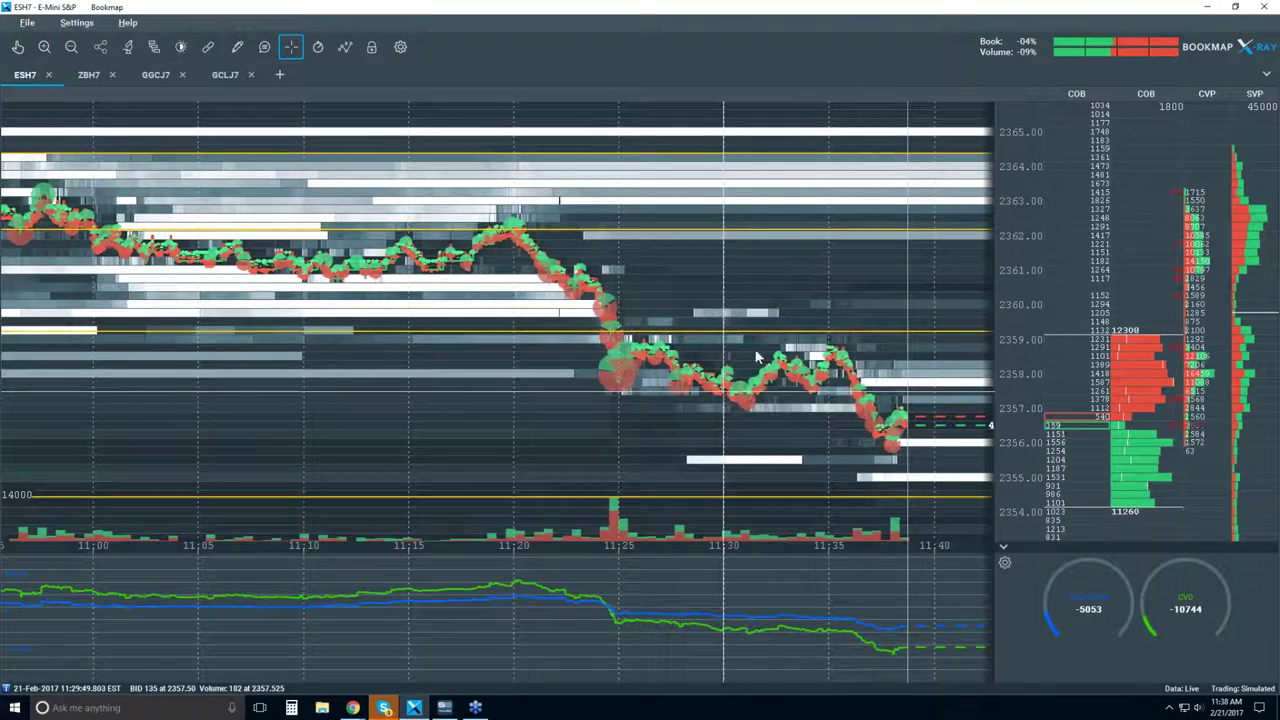
pyautogui.scroll(5, 805, 307)
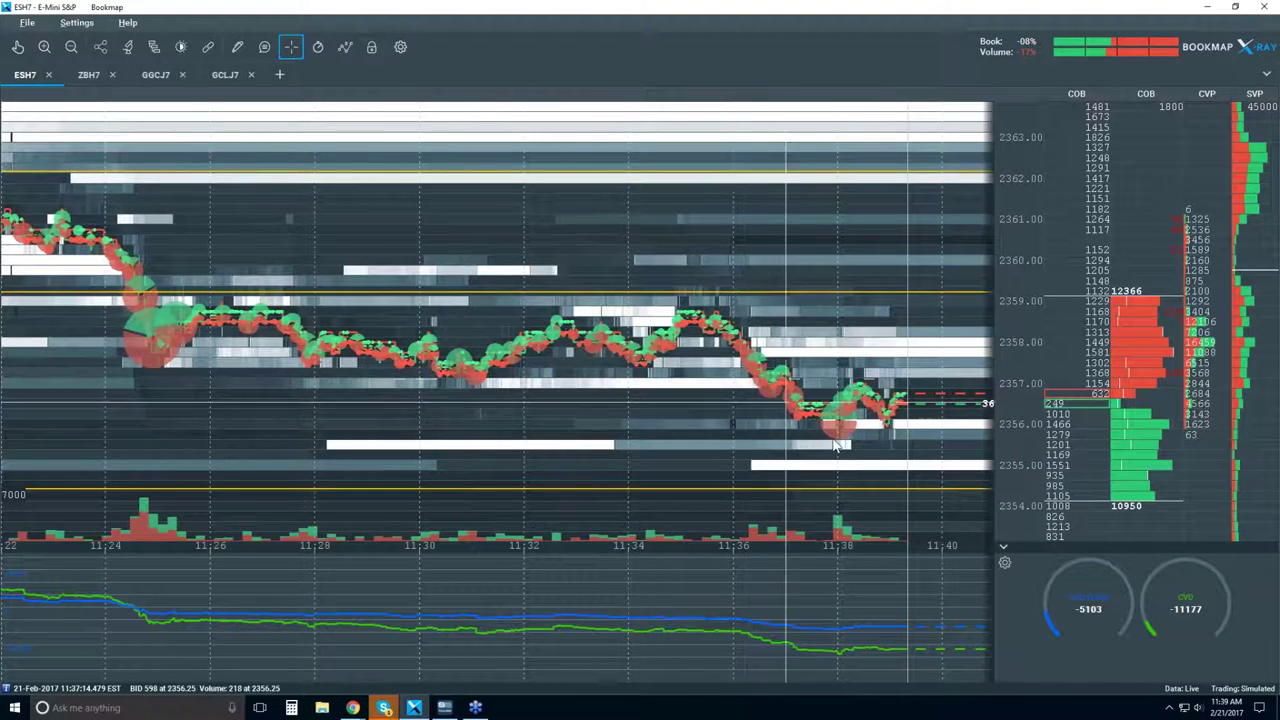
pyautogui.scroll(-2, 783, 337)
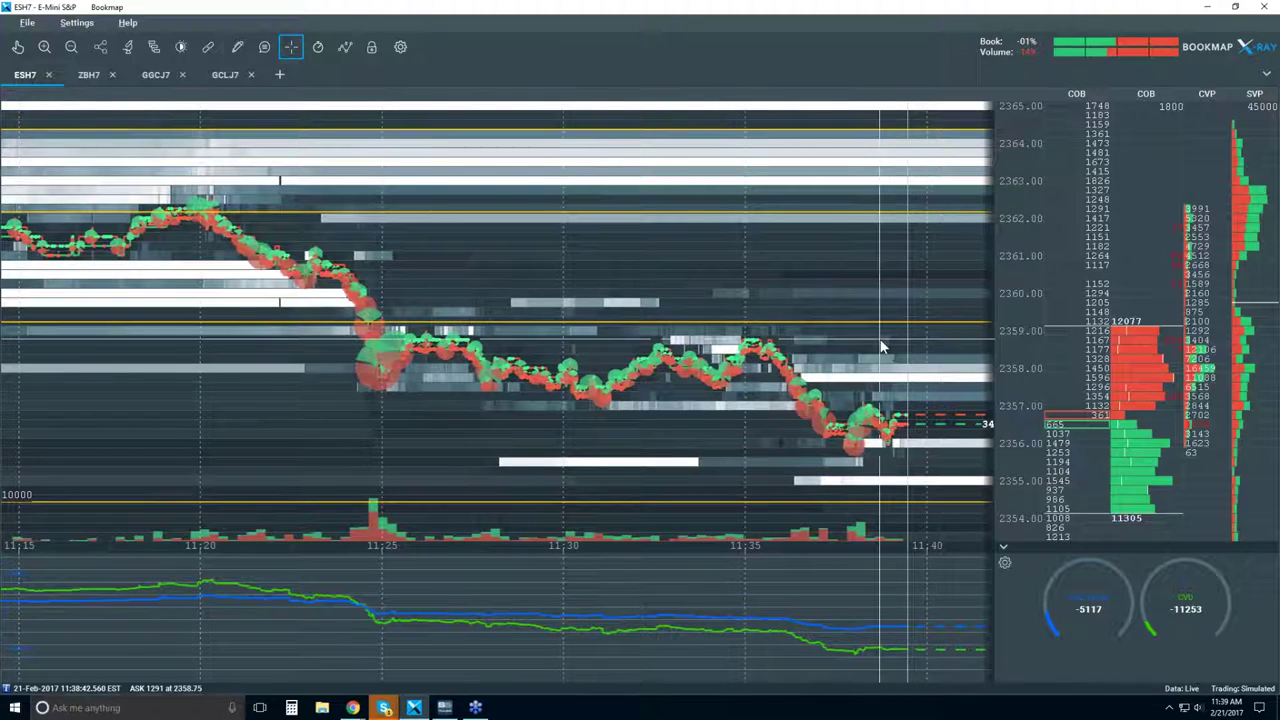
pyautogui.scroll(-1, 882, 346)
pyautogui.scroll(-1, 882, 346)
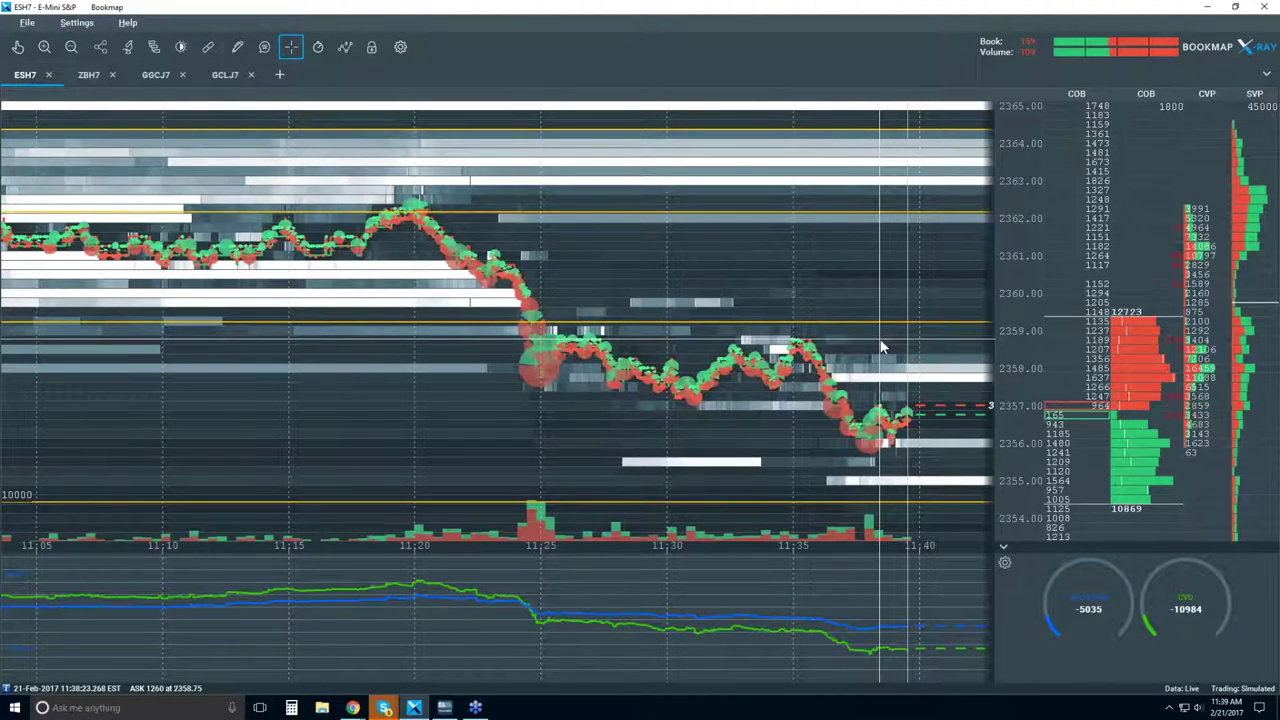
pyautogui.scroll(4, 882, 346)
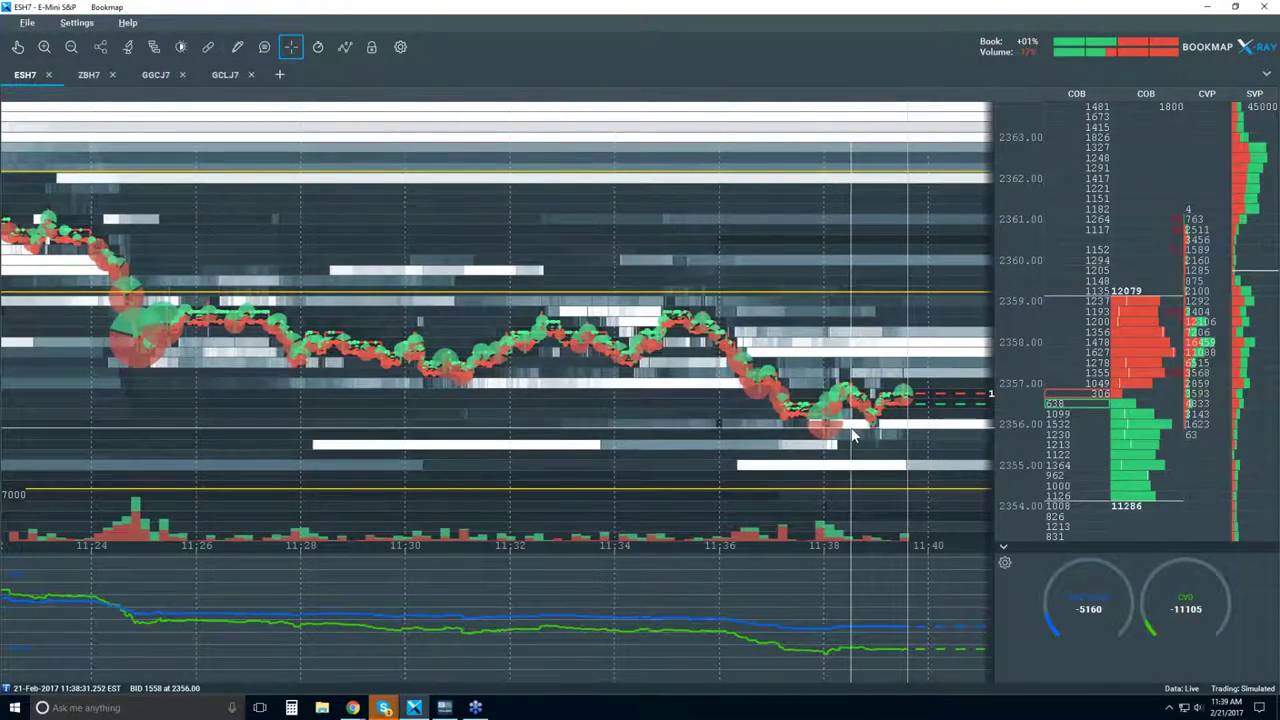
pyautogui.scroll(2, 852, 432)
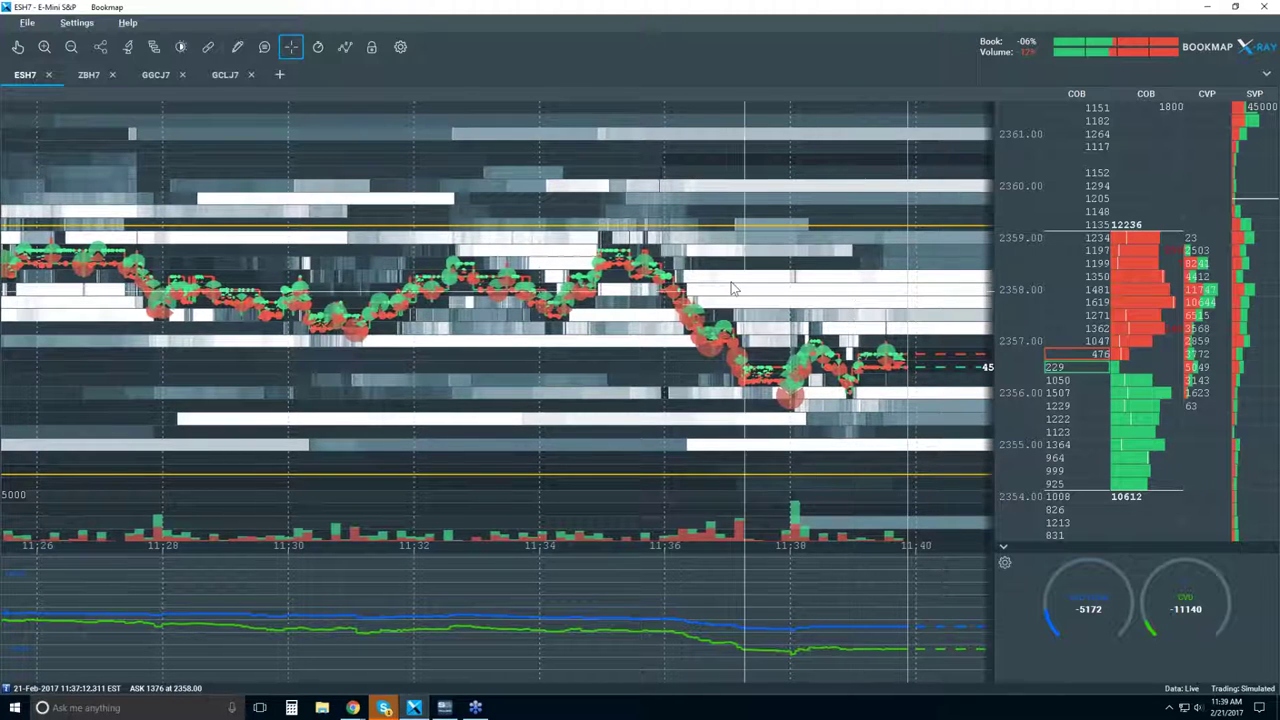
pyautogui.scroll(-2, 749, 295)
pyautogui.scroll(-3, 749, 295)
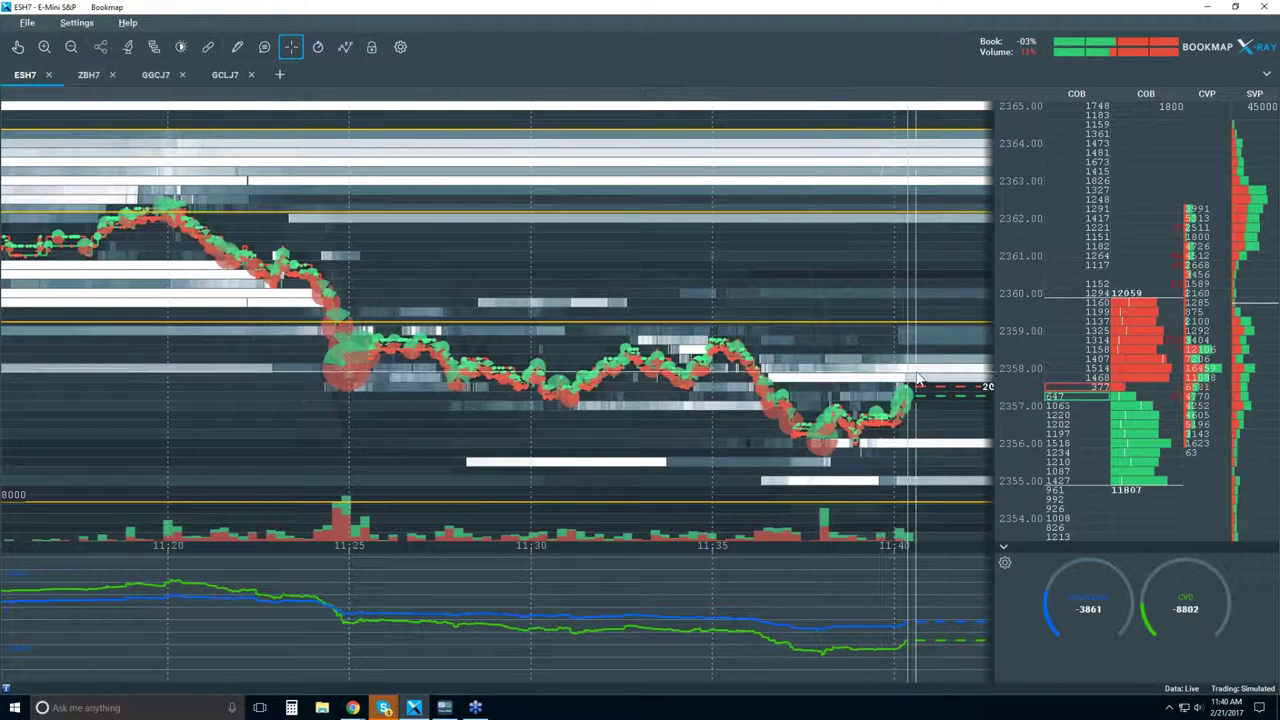
# - Raise the heatmap's white cut-off to about 94 for the ESH7 price action around 11:38 to 11:40
pyautogui.scroll(4, 900, 365)
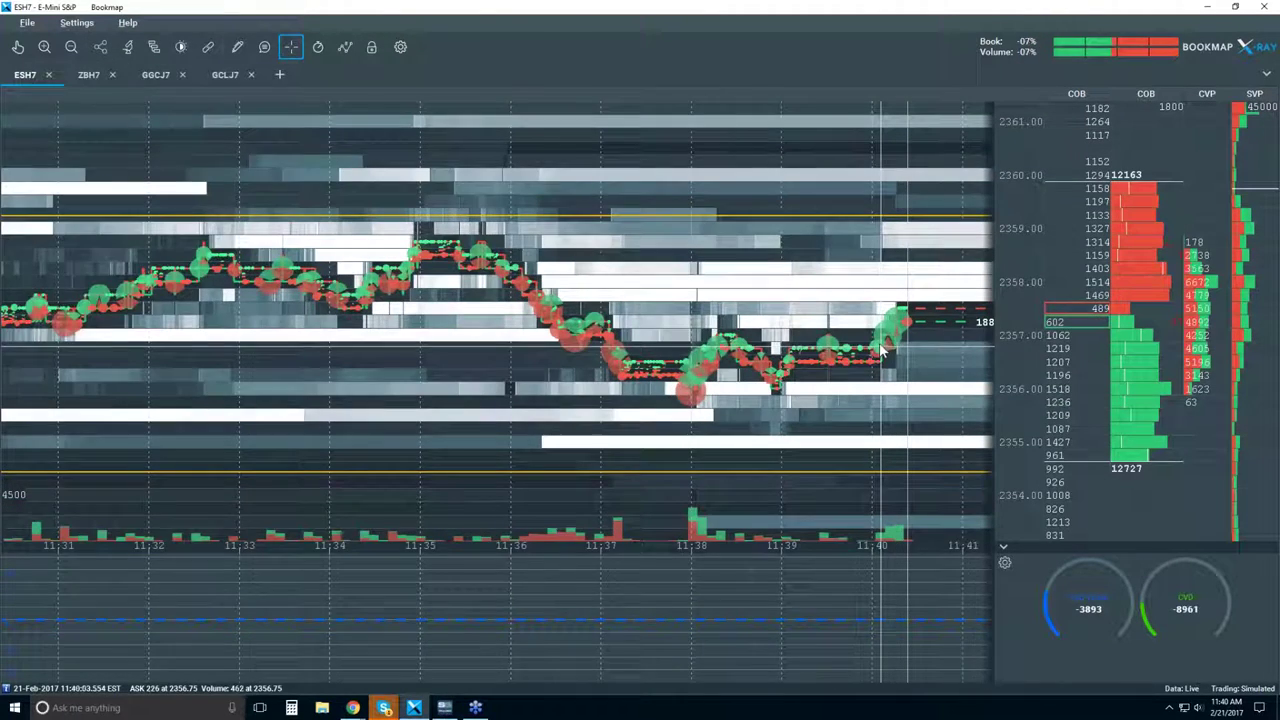
pyautogui.scroll(2, 880, 350)
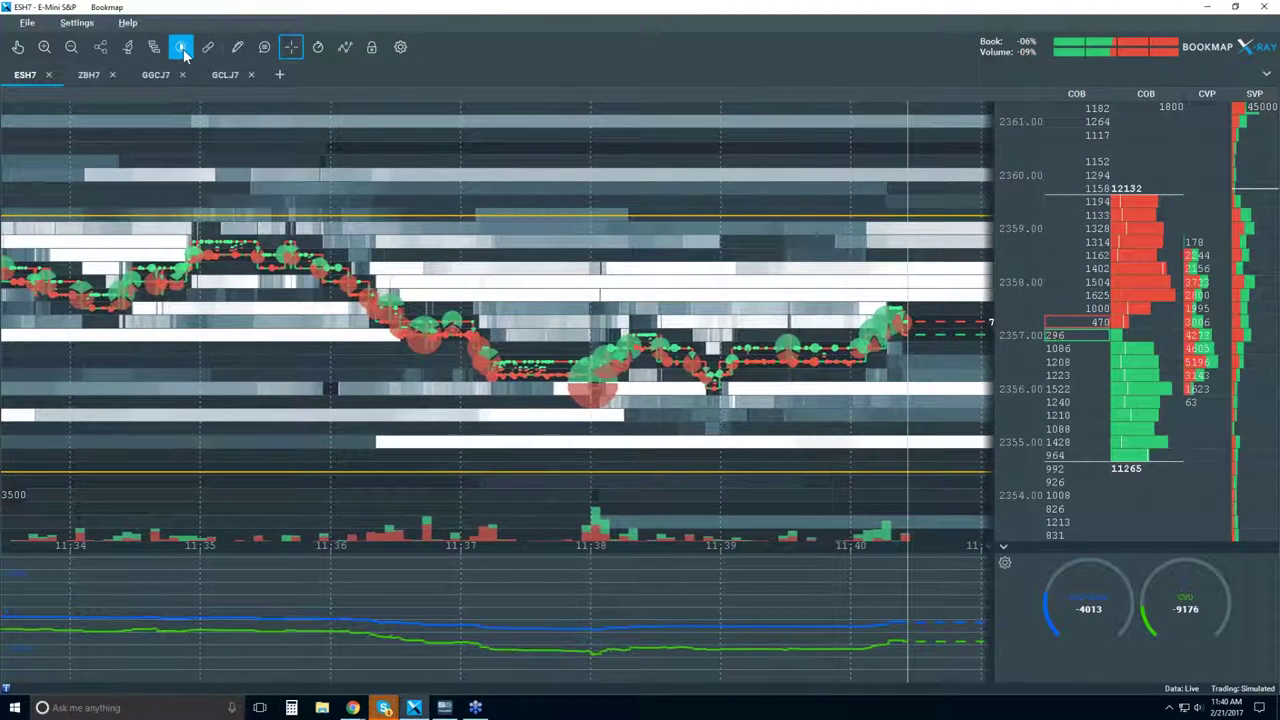
pyautogui.click(181, 48)
pyautogui.moveTo(736, 218); pyautogui.dragTo(752, 216)
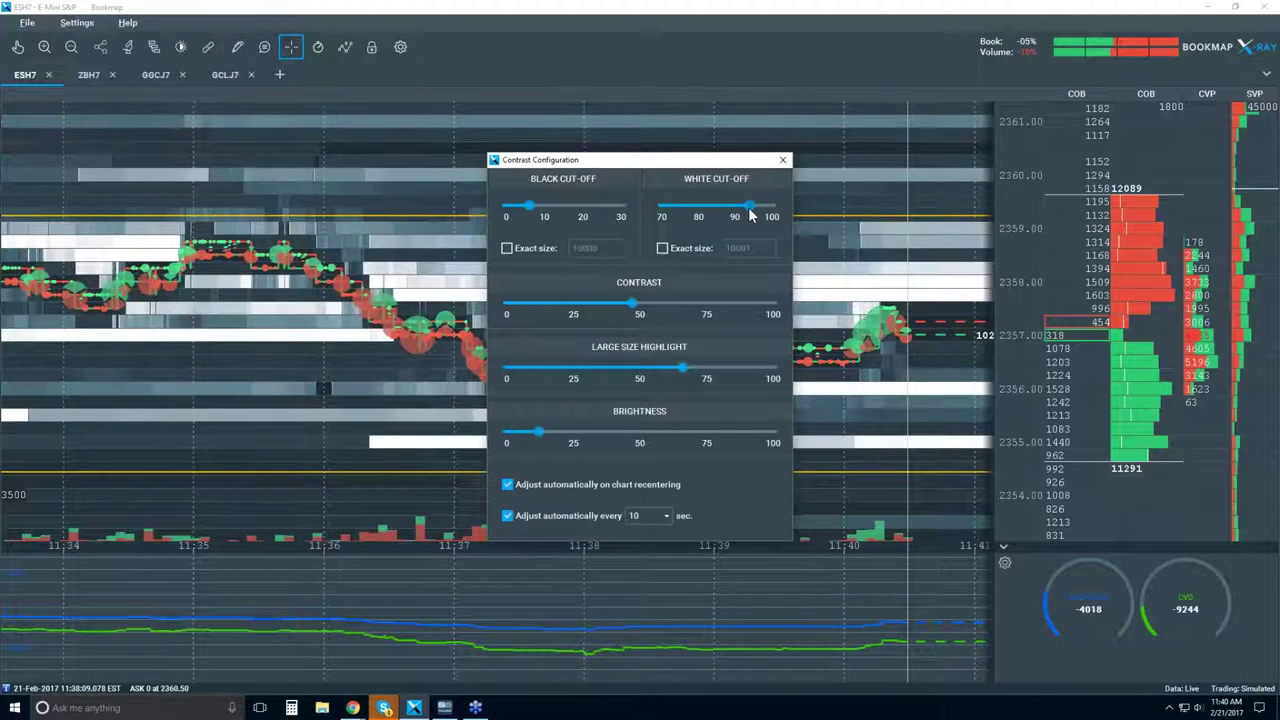
pyautogui.click(783, 160)
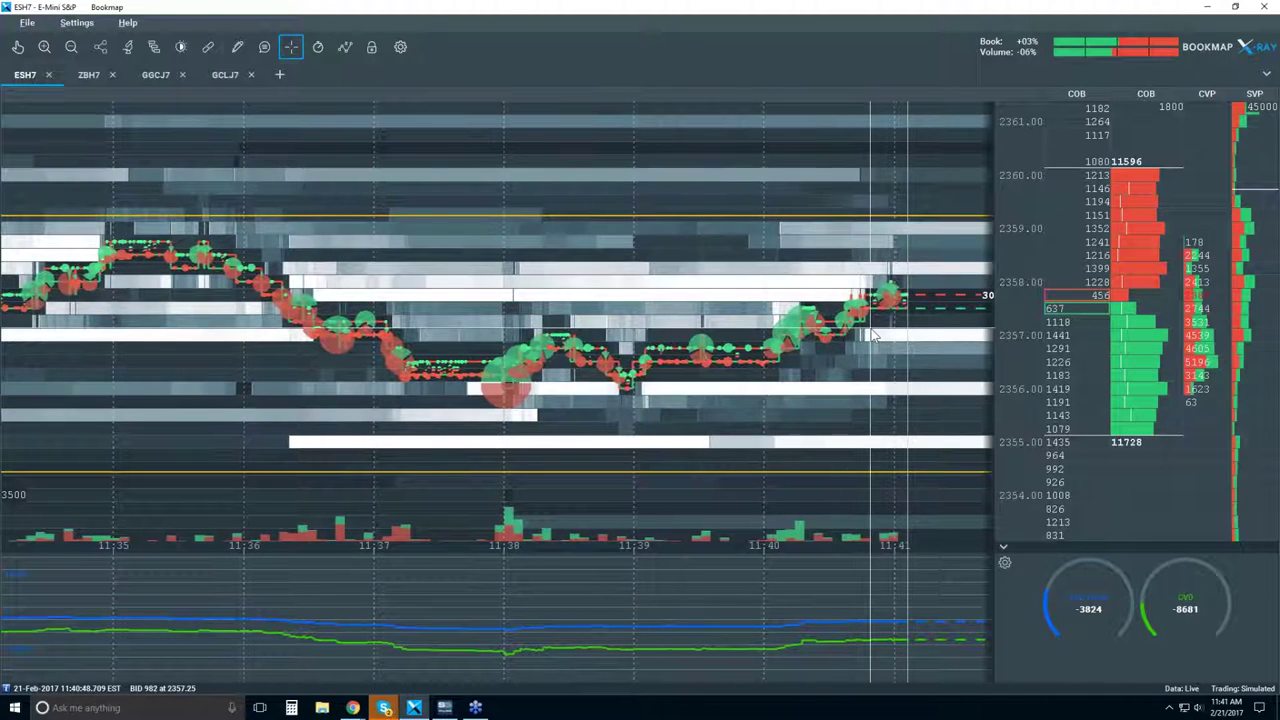
# - Examine the ESH7 rebound into the liquidity near 2358.00 at 11:41, up close and against the session back to 11:00
pyautogui.scroll(-5, 872, 335)
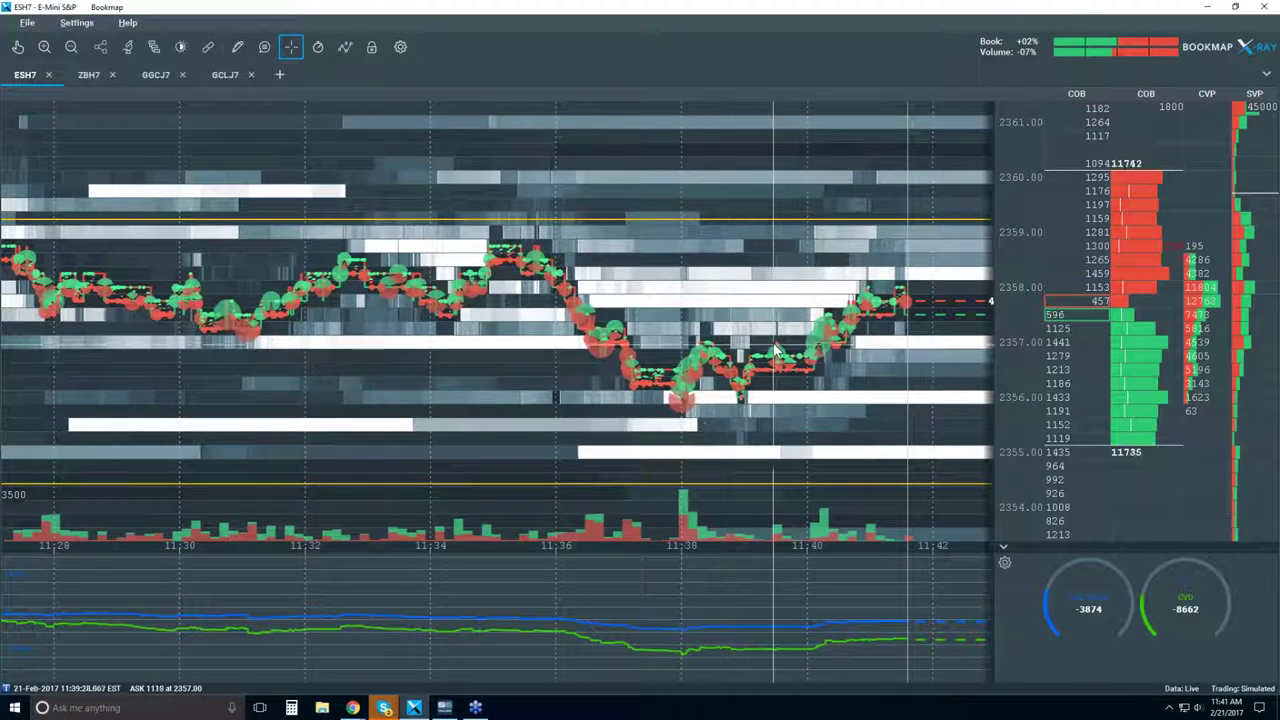
pyautogui.scroll(3, 793, 290)
pyautogui.scroll(5, 793, 290)
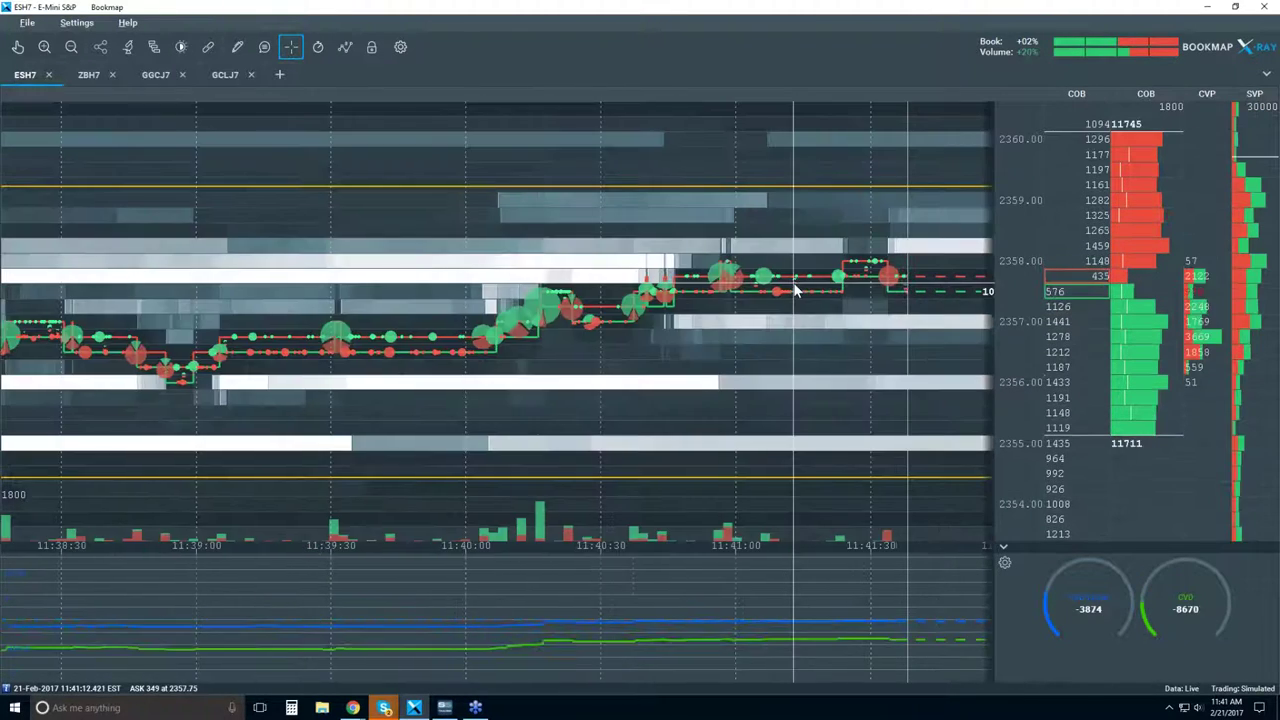
pyautogui.scroll(-5, 793, 290)
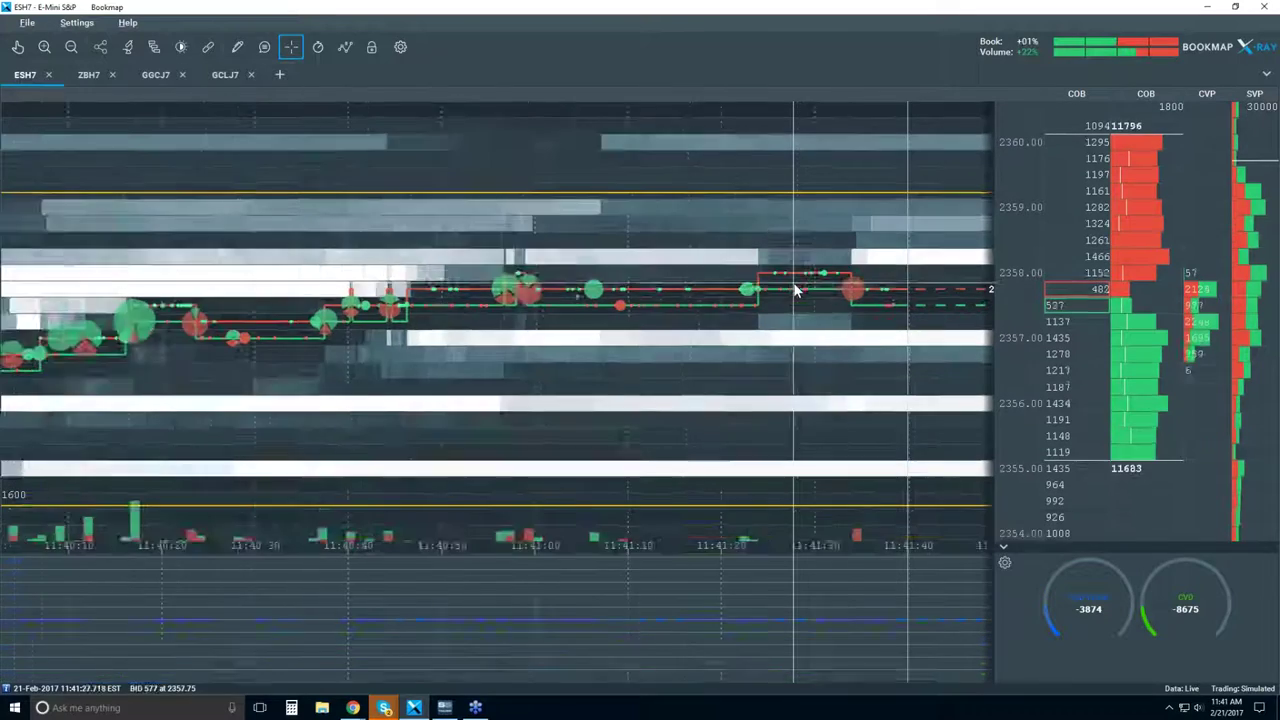
pyautogui.scroll(-3, 793, 290)
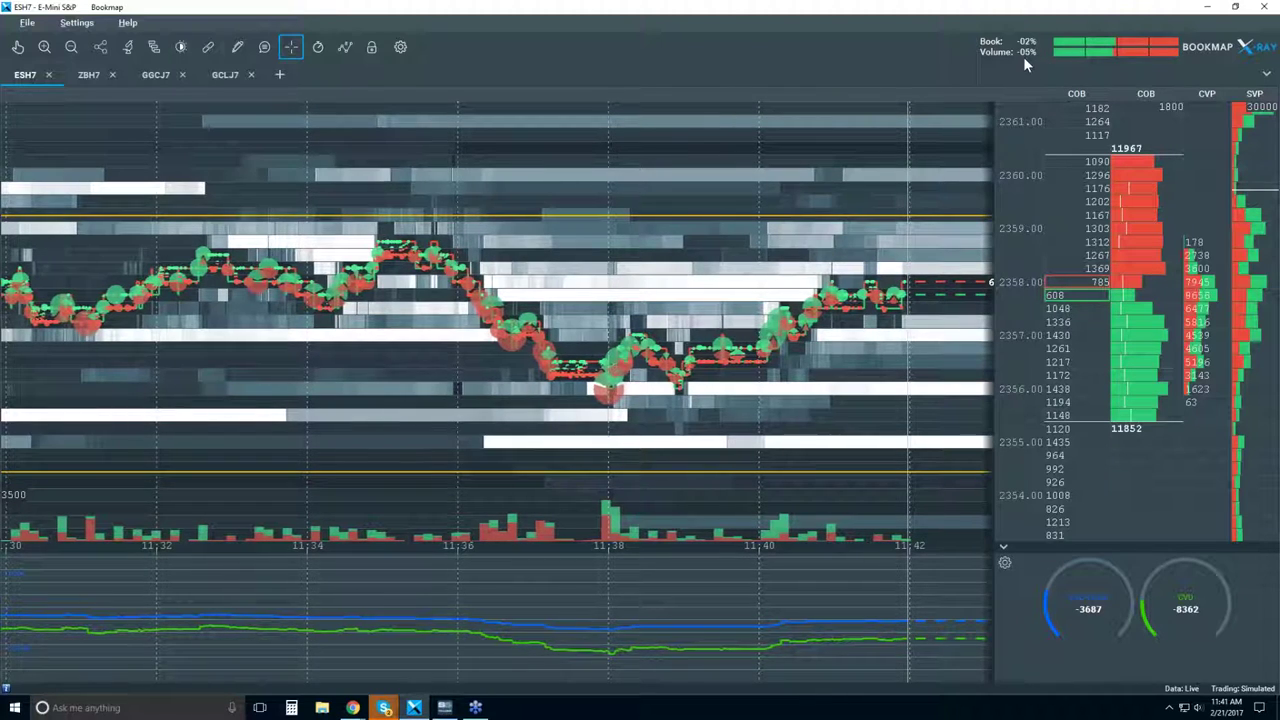
pyautogui.scroll(-5, 823, 191)
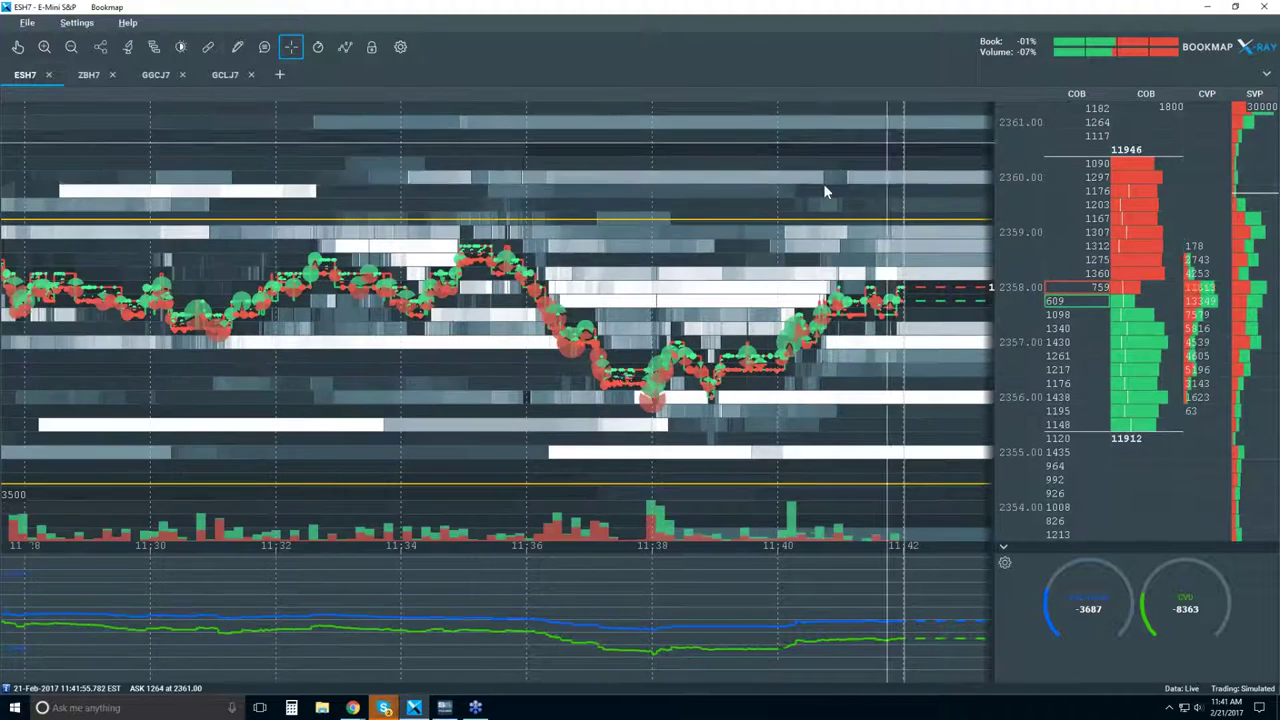
pyautogui.scroll(-3, 823, 191)
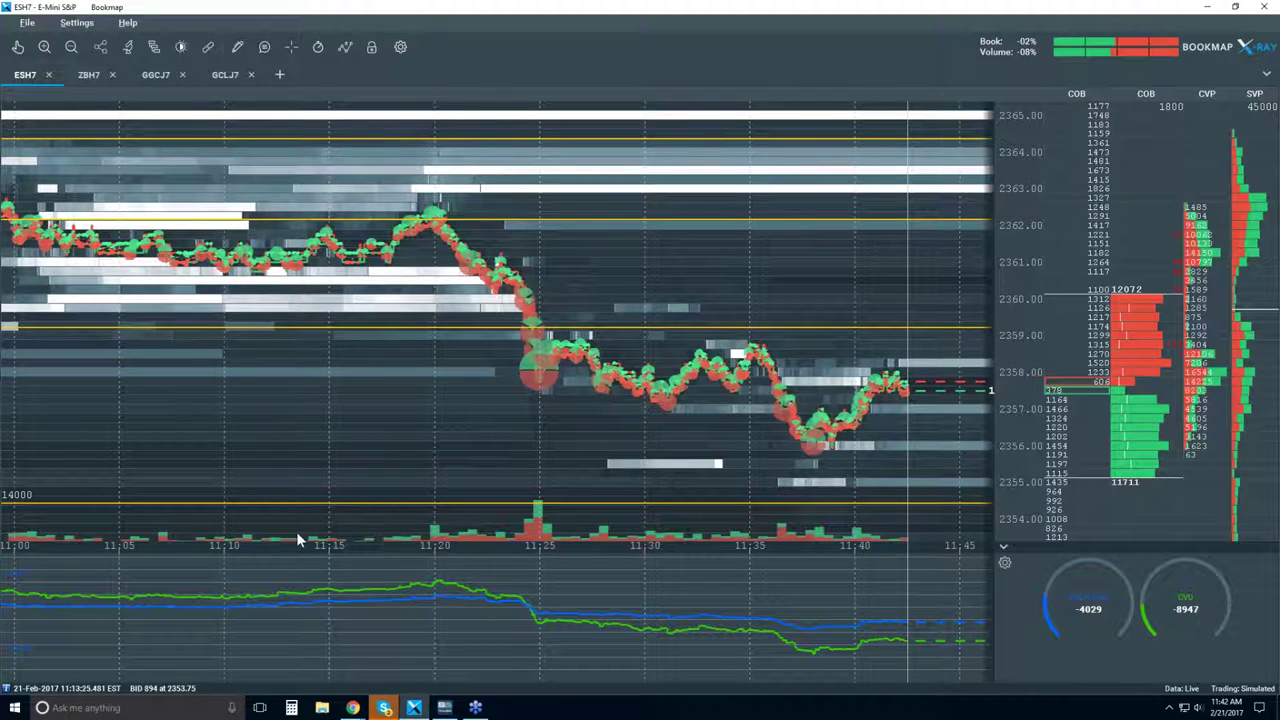
# - Switch to the Chrome window with the webinar slides and bring up the Bookmap Demo Package page's Education section
pyautogui.click(355, 708)
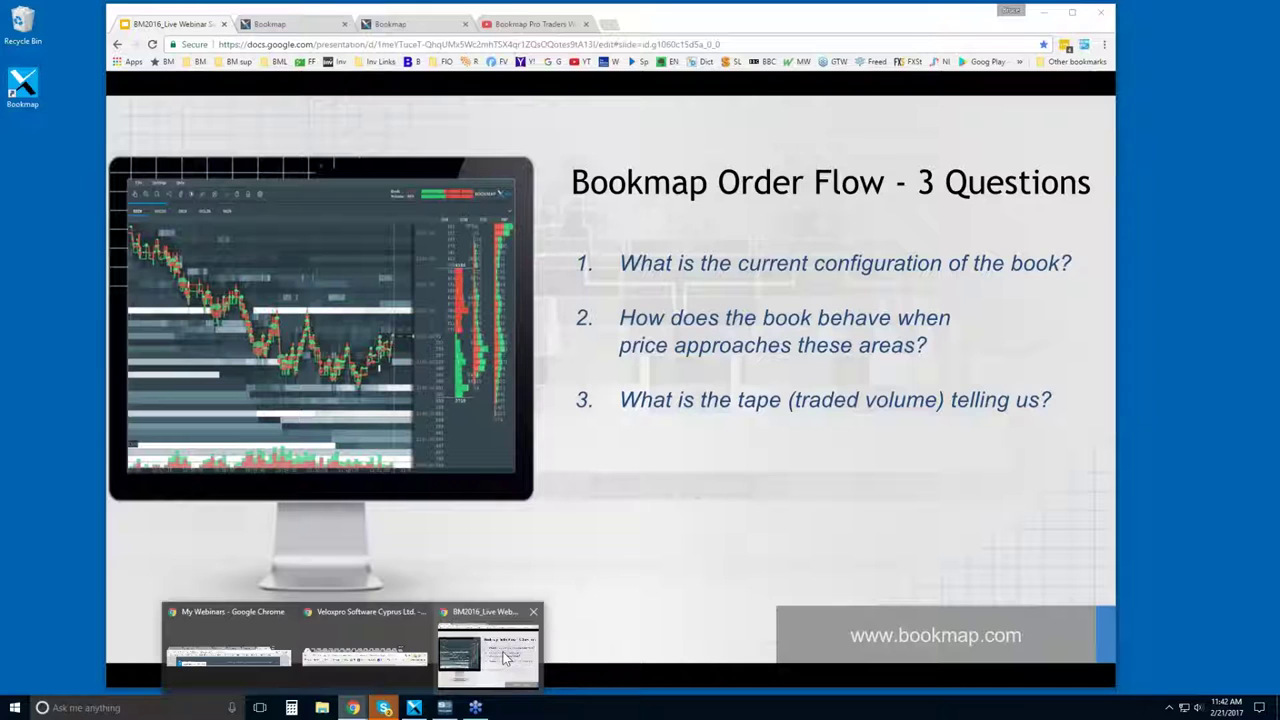
pyautogui.click(505, 658)
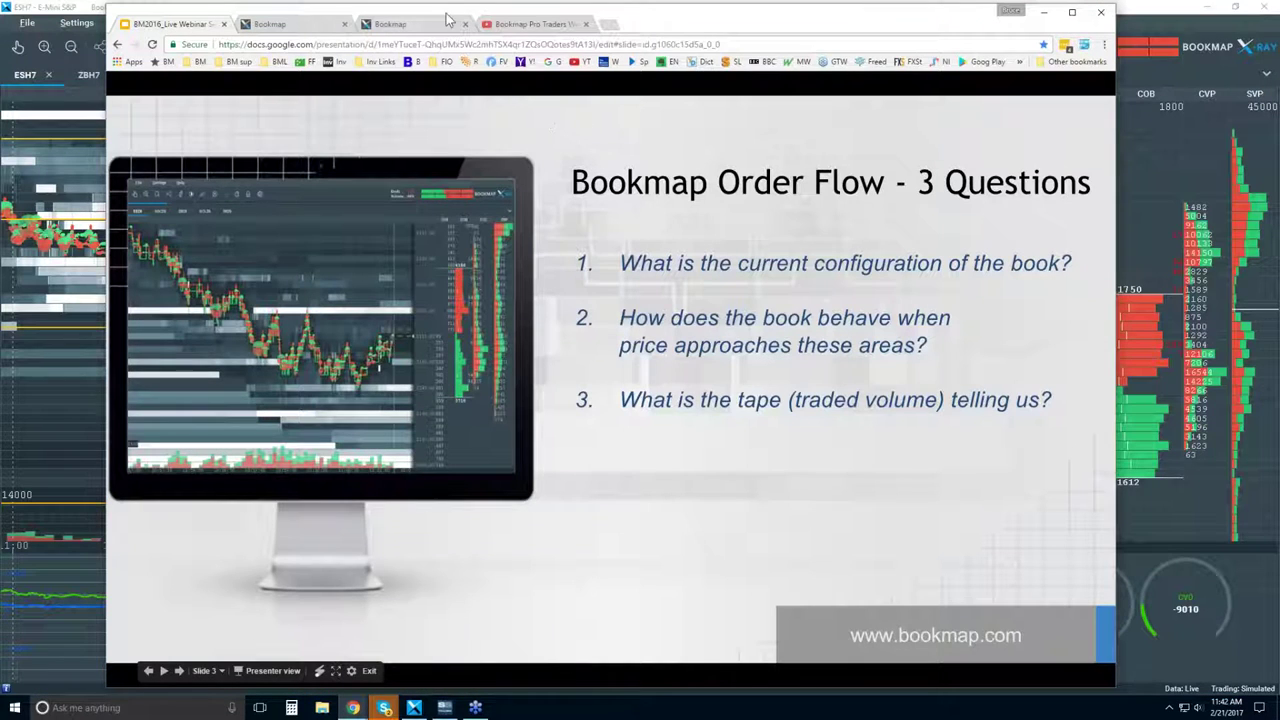
pyautogui.click(403, 27)
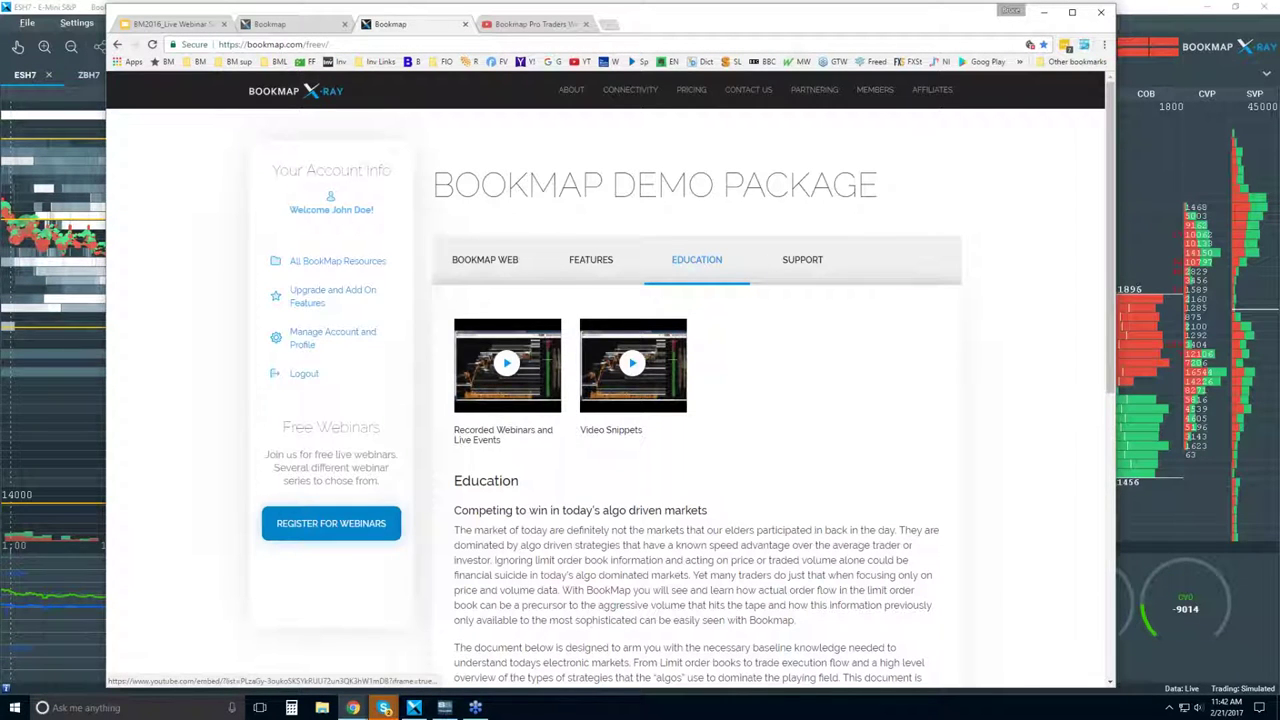
# - Open Recorded Webinars and Live Events, look through the playlist of recorded webinars, and close the video player
pyautogui.click(492, 385)
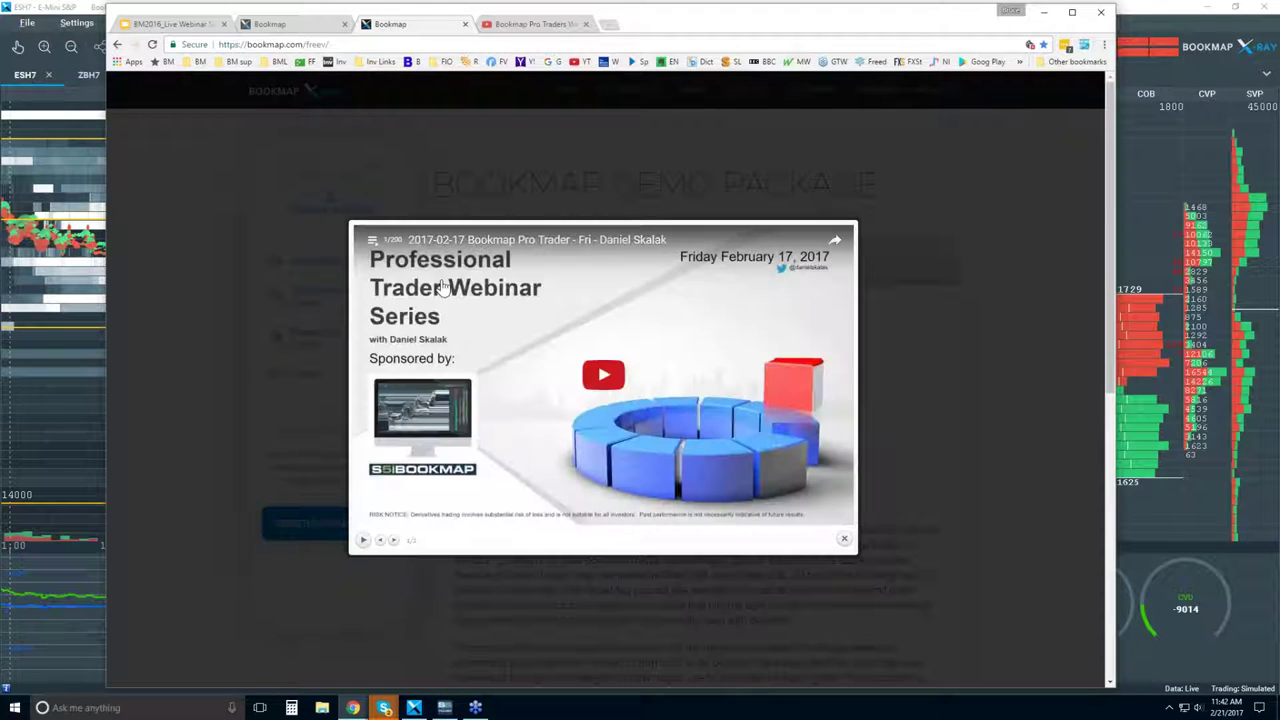
pyautogui.click(372, 240)
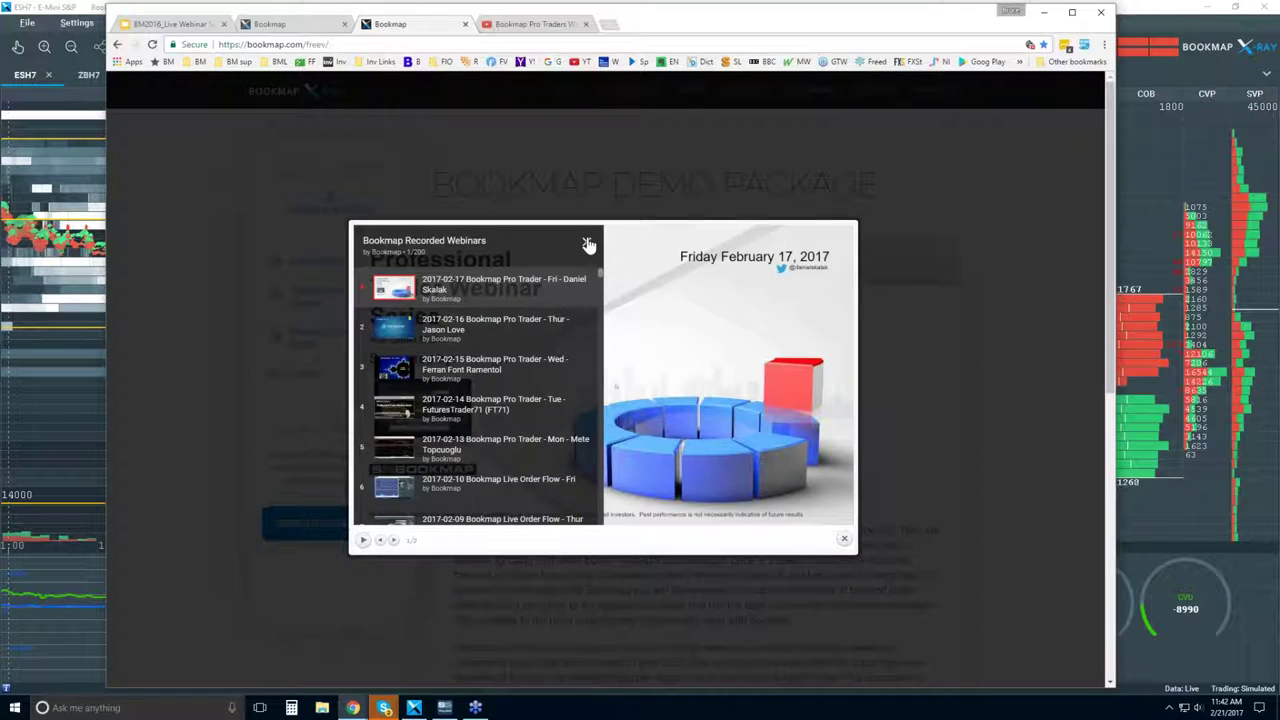
pyautogui.click(586, 241)
pyautogui.click(844, 538)
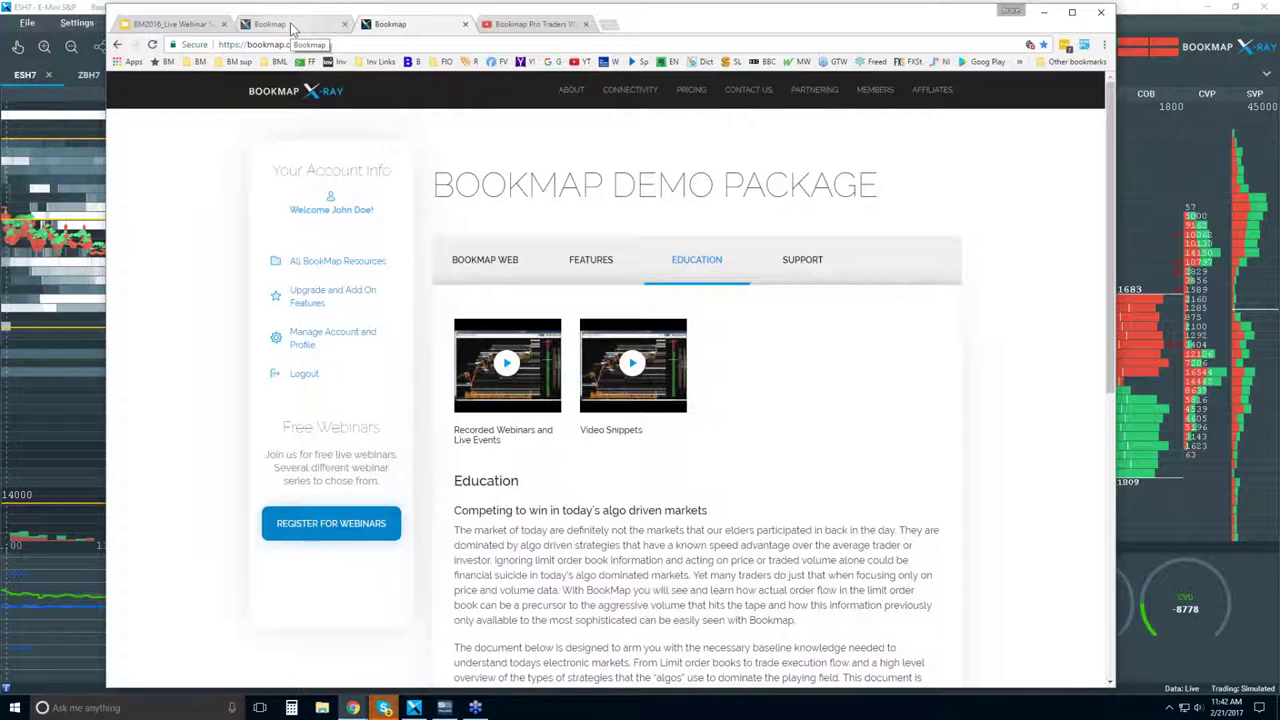
# - Bring up the Bookmap pricing page and review the 30% discount and the Free, Basic, Advanced and Custom Solution plans
pyautogui.click(291, 27)
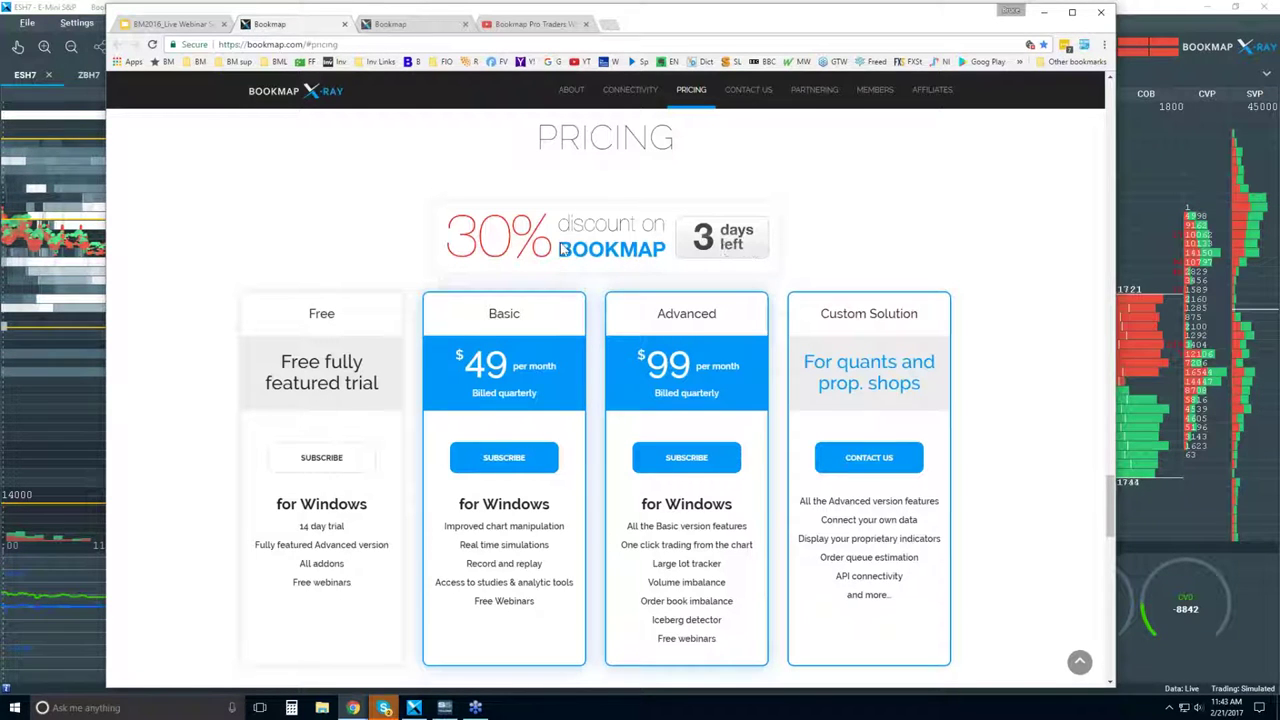
pyautogui.scroll(-1, 563, 249)
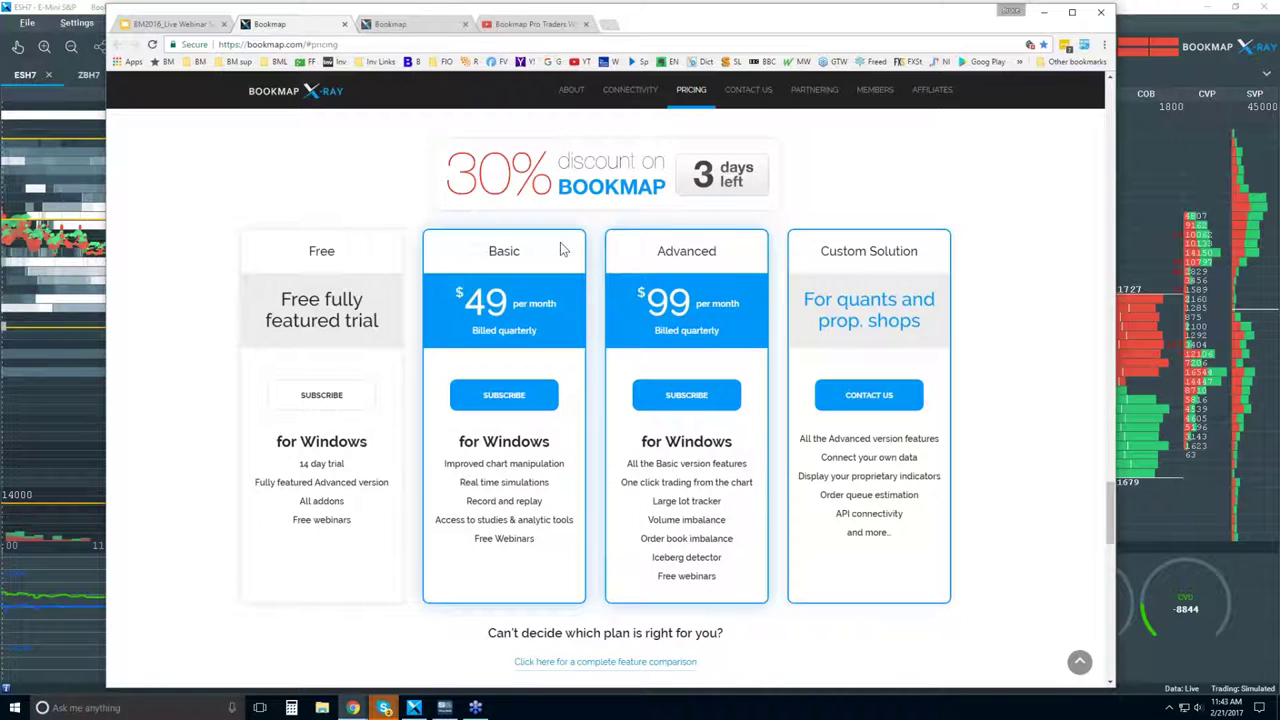
pyautogui.scroll(1, 563, 249)
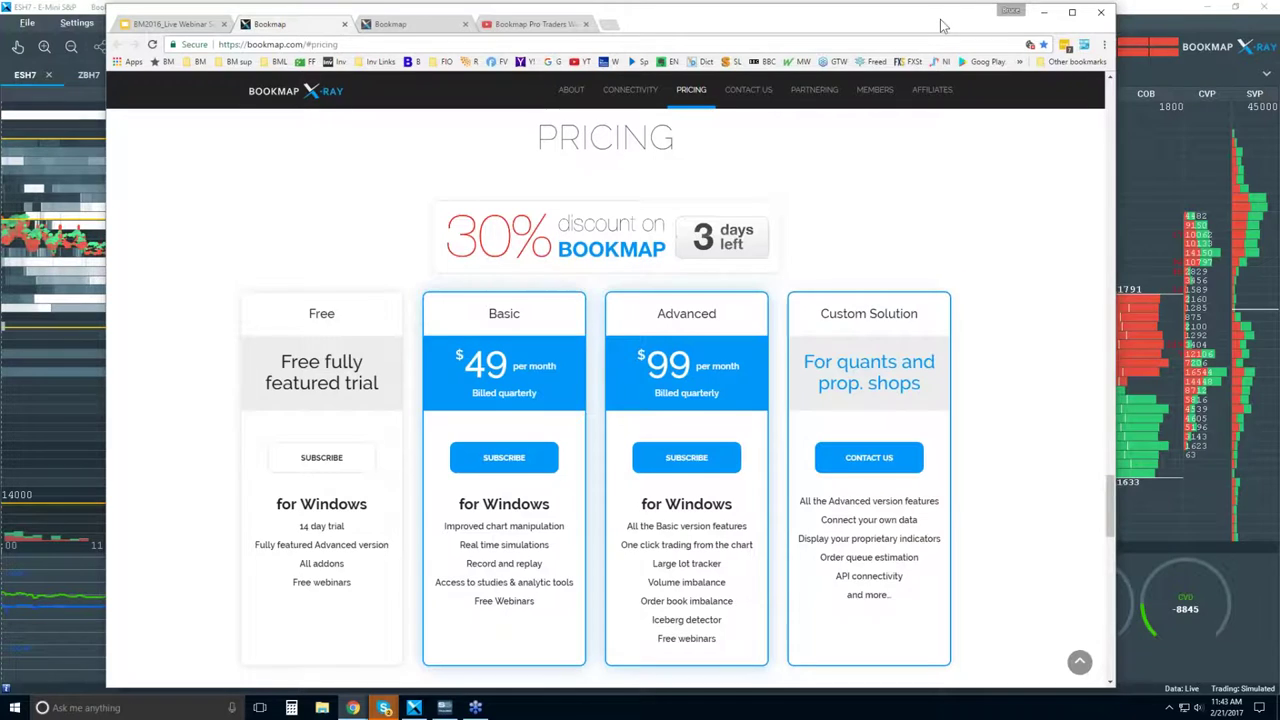
pyautogui.moveTo(940, 25); pyautogui.dragTo(948, 23)
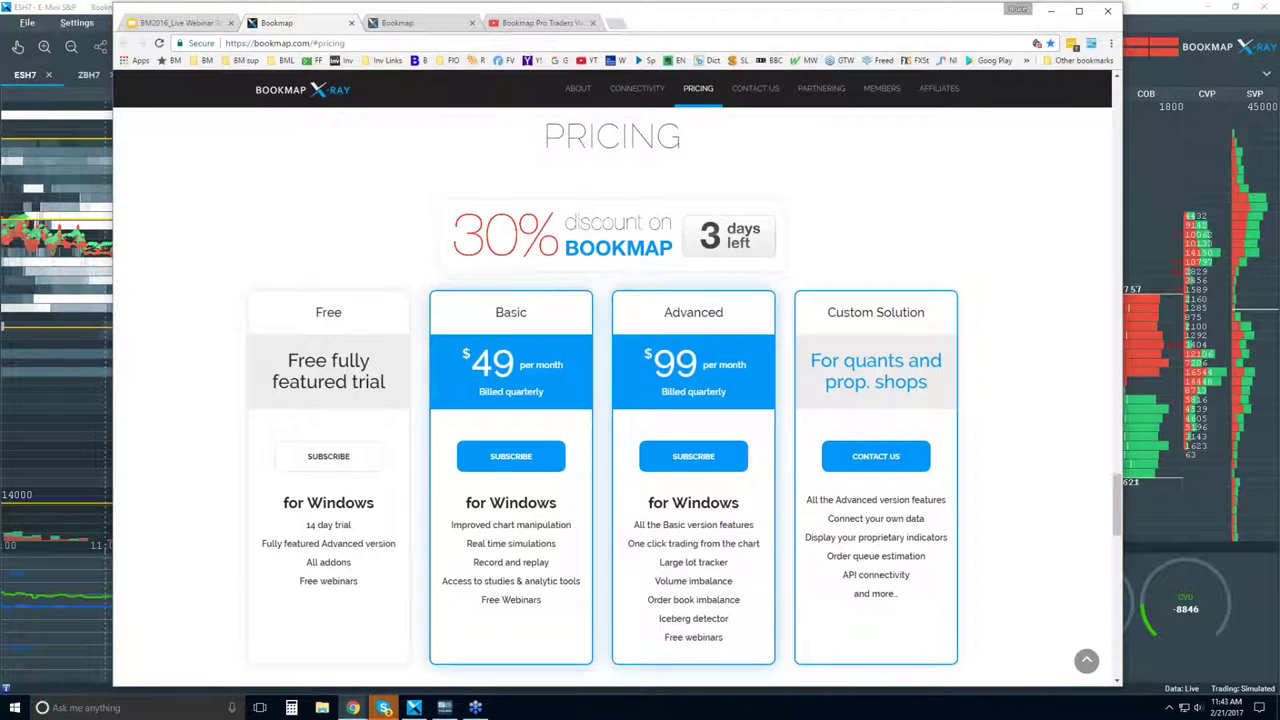